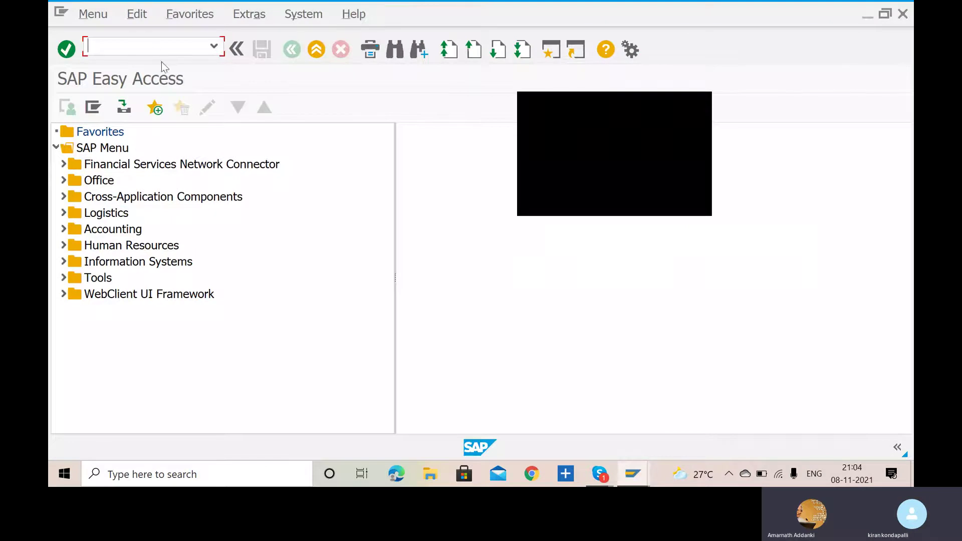
# - Open the document types configuration with transaction code OBA7
pyautogui.click(700, 106)
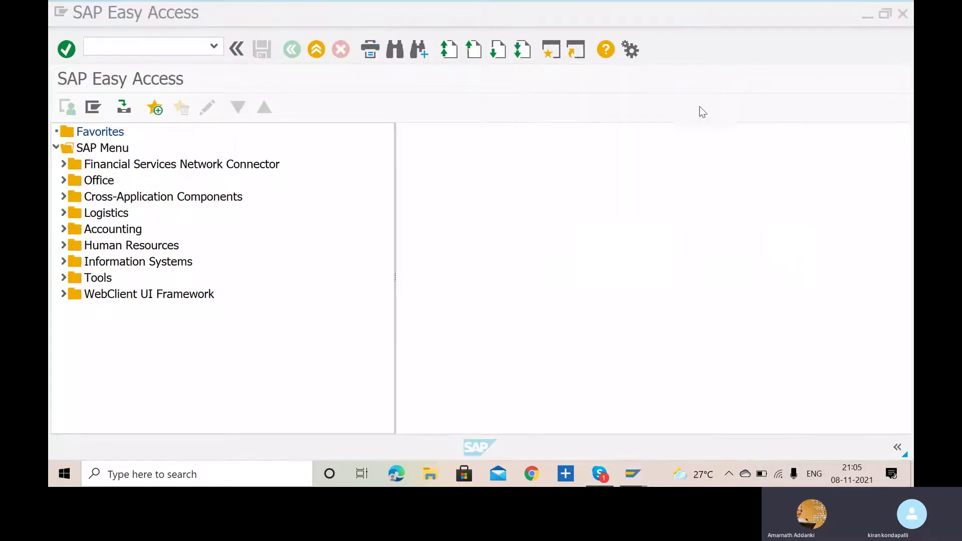
pyautogui.click(144, 42)
pyautogui.write('O')
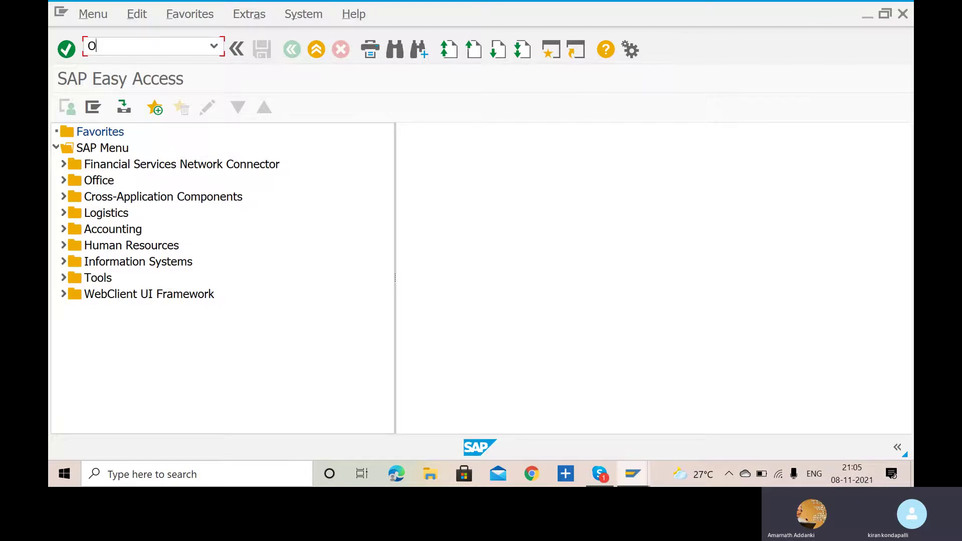
pyautogui.write('BA7')
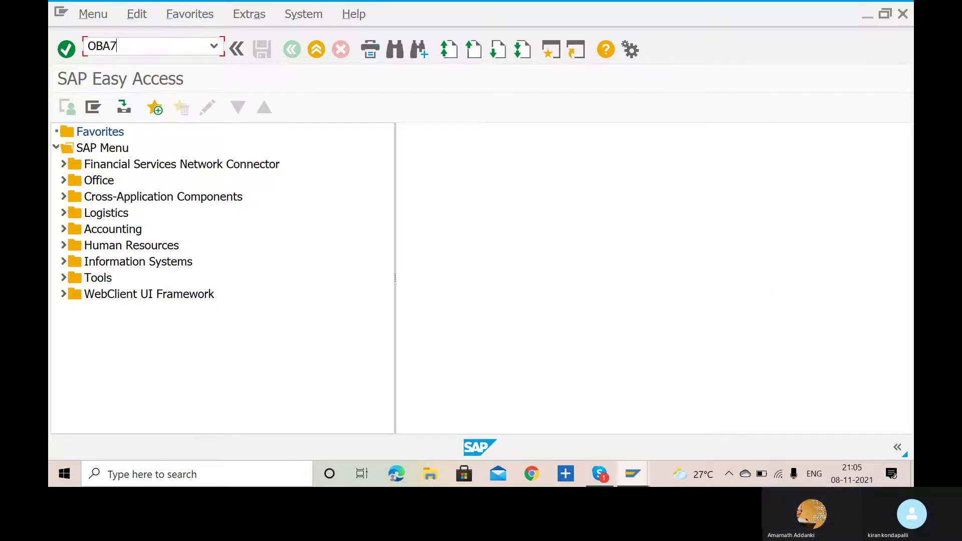
pyautogui.press('Return')
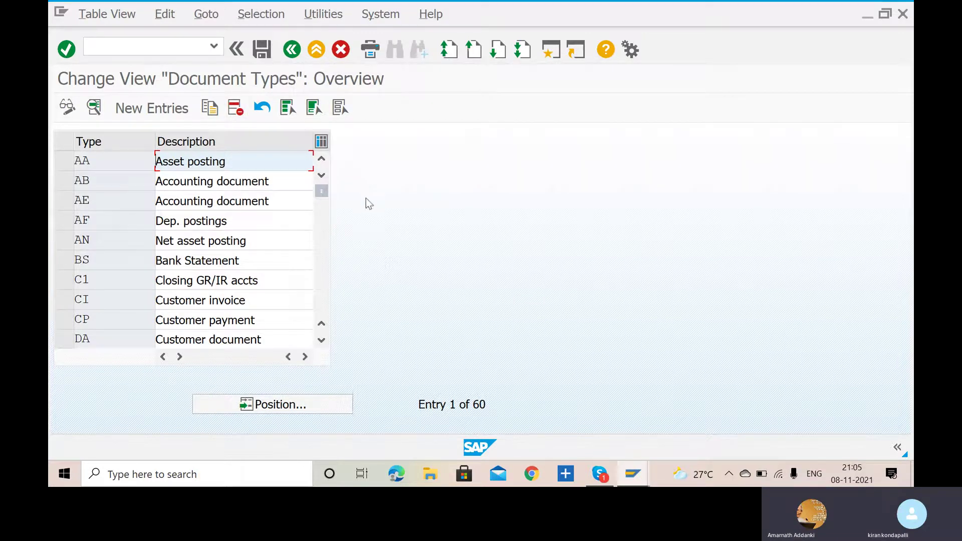
# - Position the document types list at type SA and open the details of the G/L account document
pyautogui.click(309, 408)
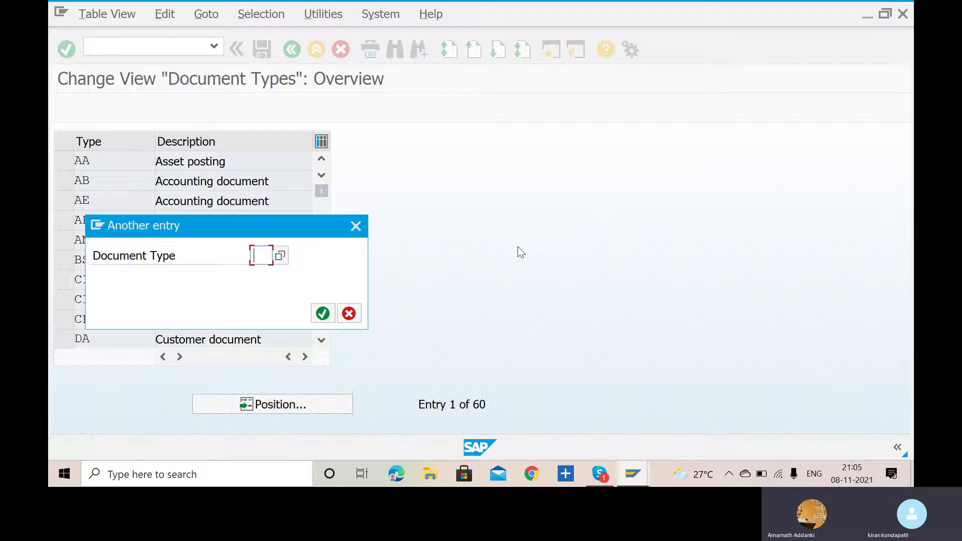
pyautogui.write('SA')
pyautogui.click(322, 314)
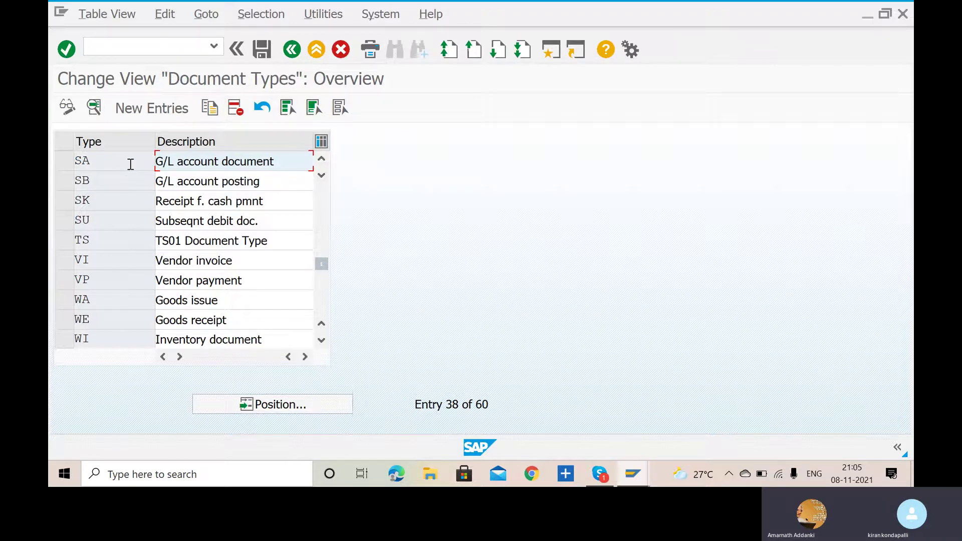
pyautogui.doubleClick(167, 167)
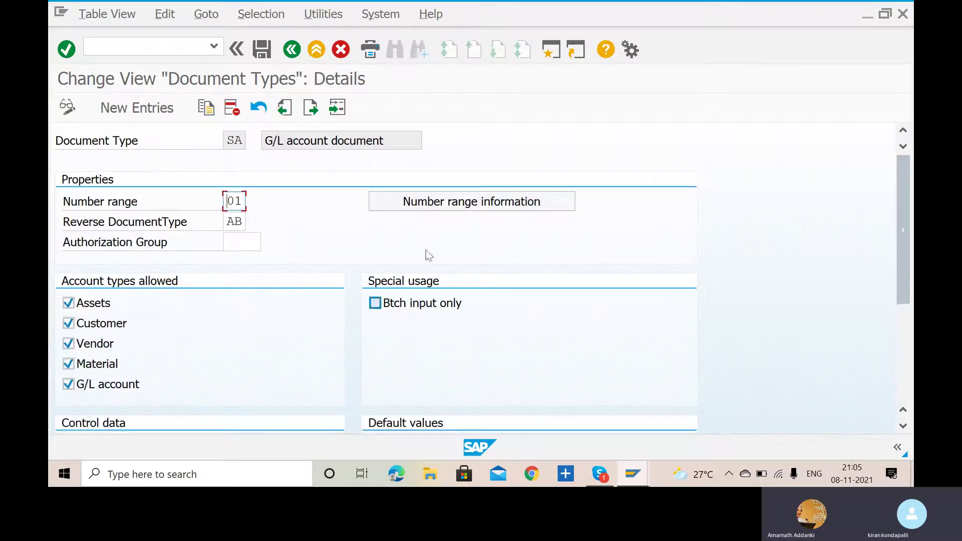
# - Review the SA document type's properties, allowed account types and control data, and save the entry
pyautogui.scroll(-1, 329, 281)
pyautogui.scroll(1, 480, 256)
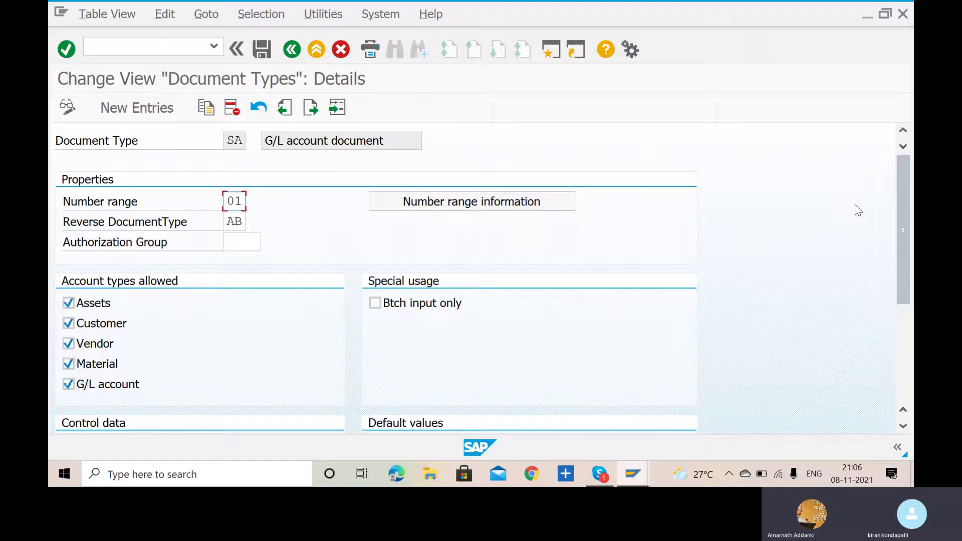
pyautogui.scroll(-1, 823, 318)
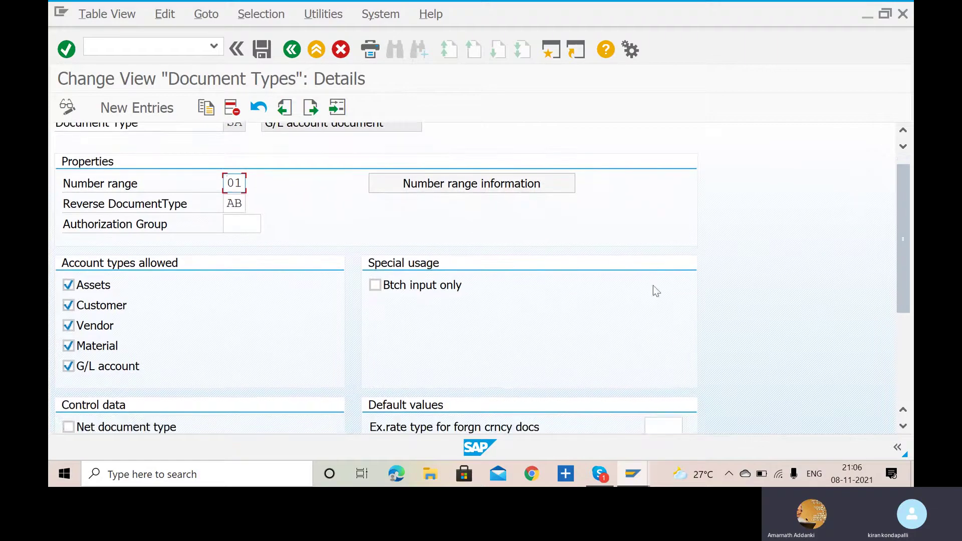
pyautogui.scroll(-1, 519, 341)
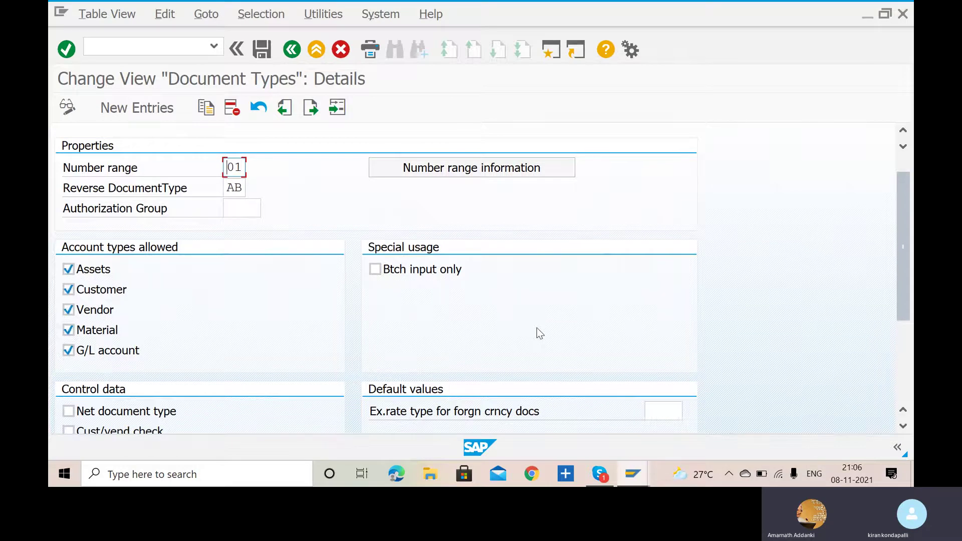
pyautogui.scroll(-3, 536, 329)
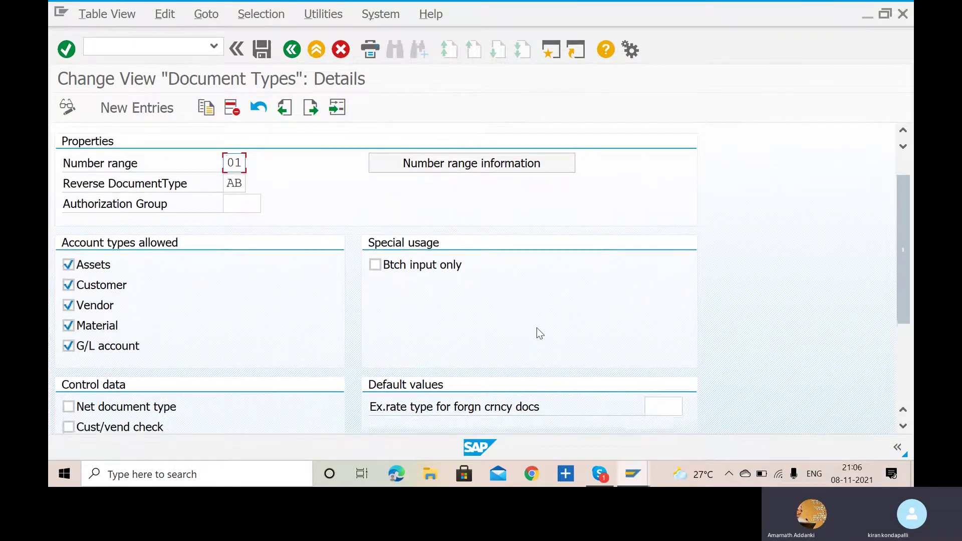
pyautogui.scroll(-3, 538, 331)
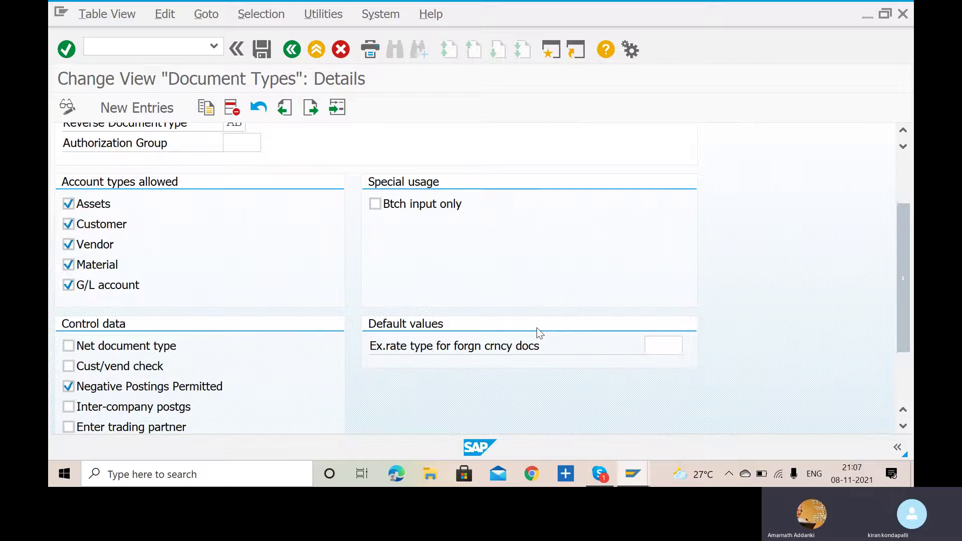
pyautogui.scroll(2, 537, 328)
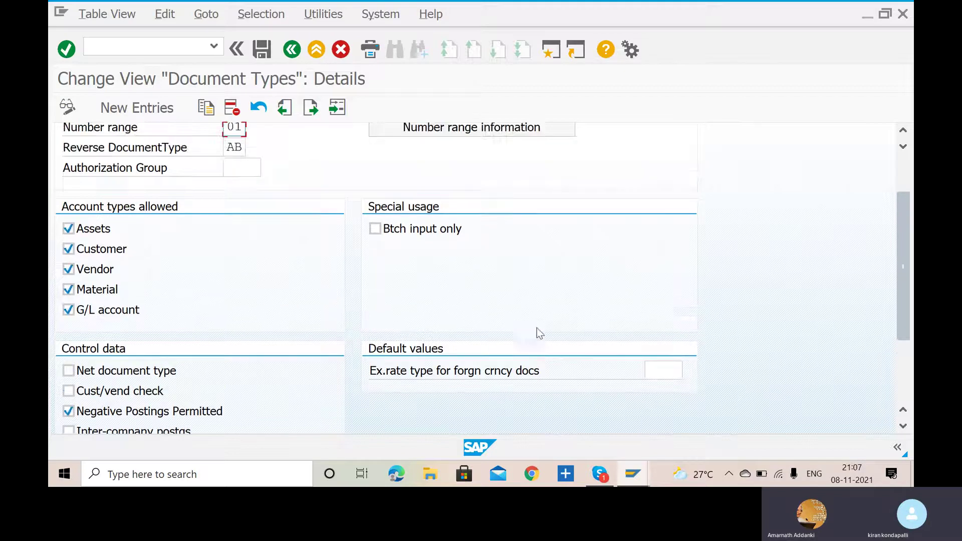
pyautogui.click(262, 50)
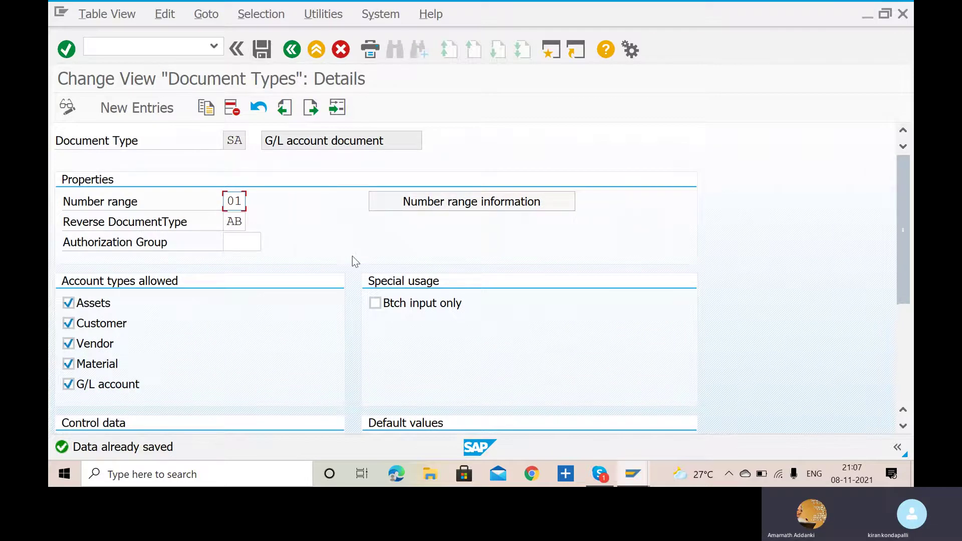
# - Open the number range information of document type SA and start changing the intervals for company code VARL
pyautogui.scroll(-1, 353, 257)
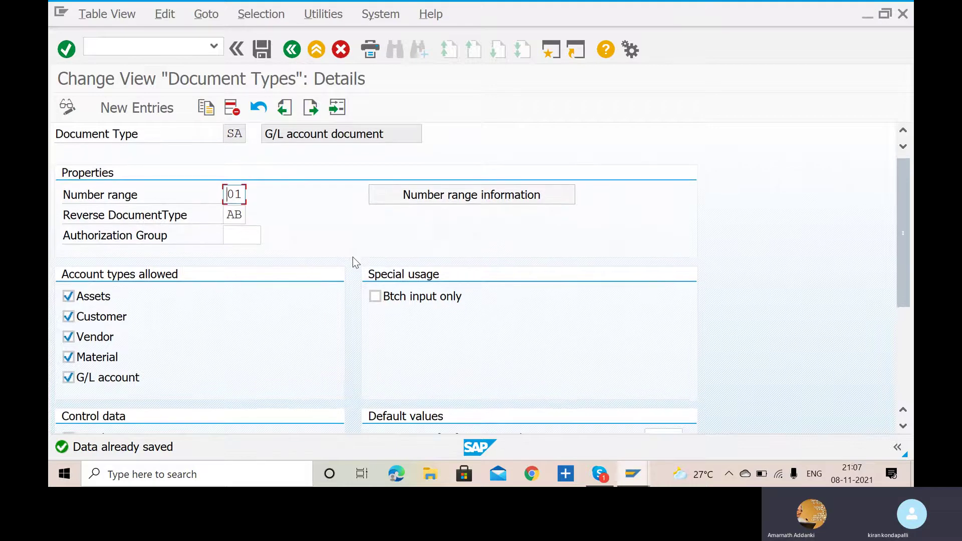
pyautogui.scroll(1, 352, 257)
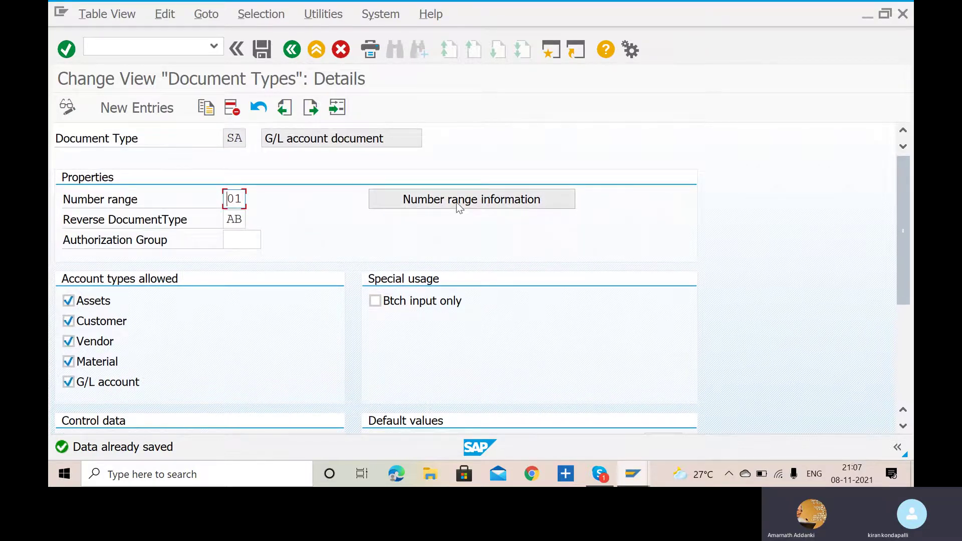
pyautogui.click(457, 204)
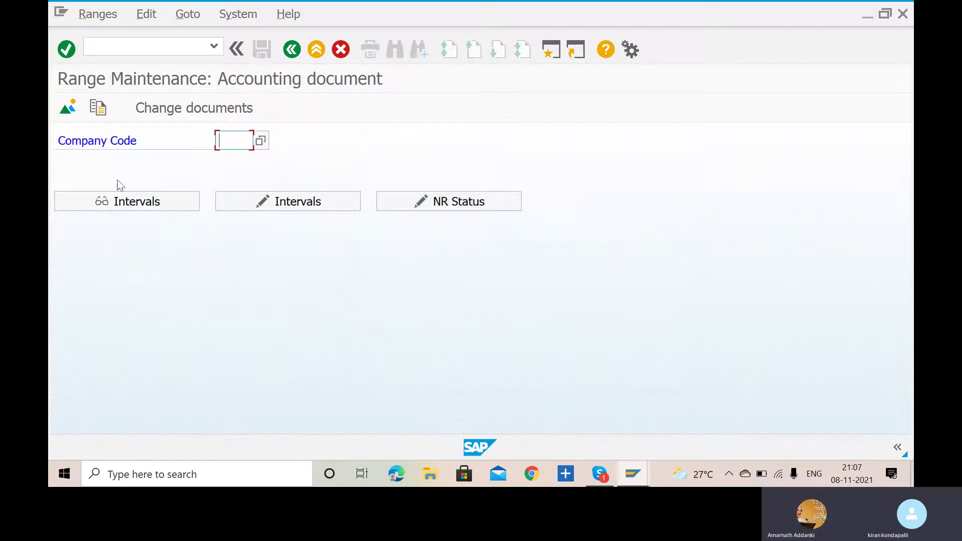
pyautogui.write('VARL')
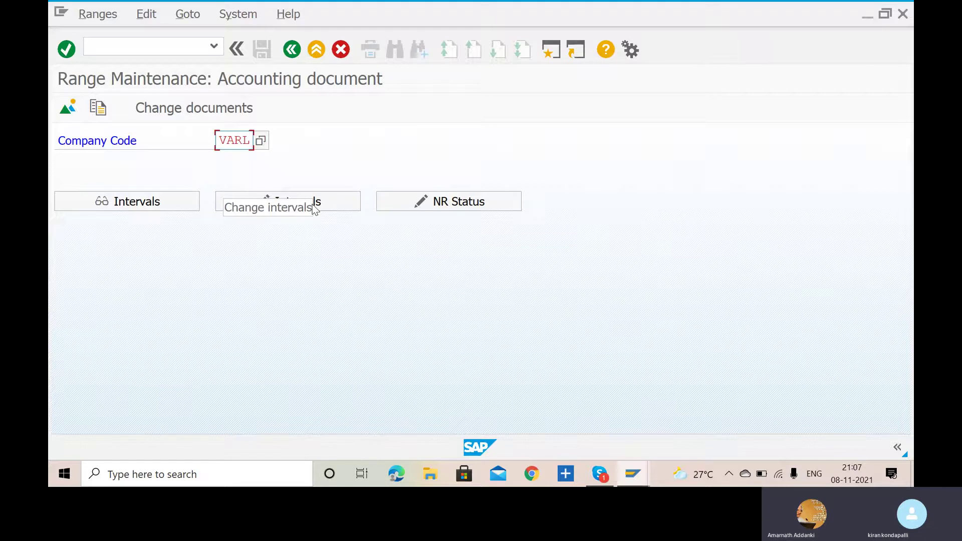
pyautogui.click(283, 208)
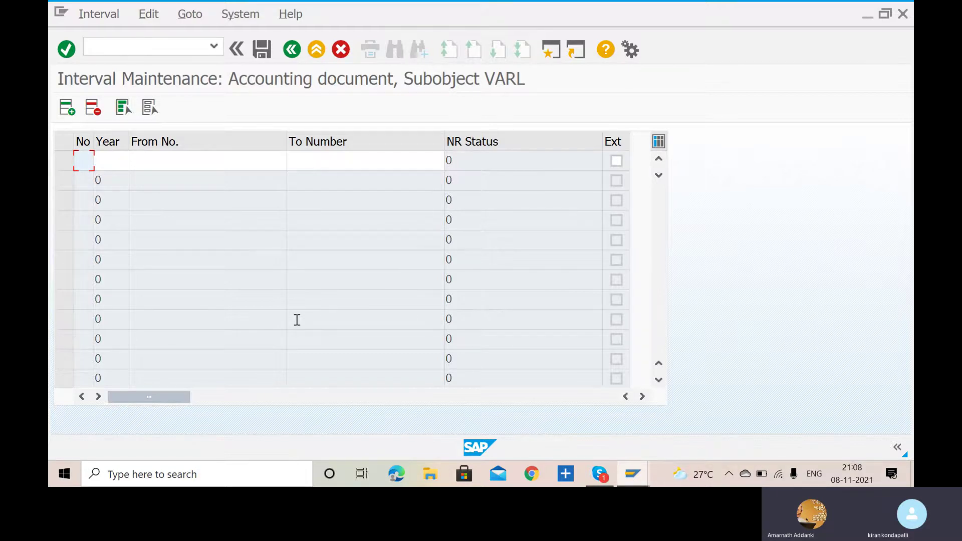
# - Add number range interval 1 for year 2021, from 0001 to 000200, save it and accept the transport notice
pyautogui.click(67, 108)
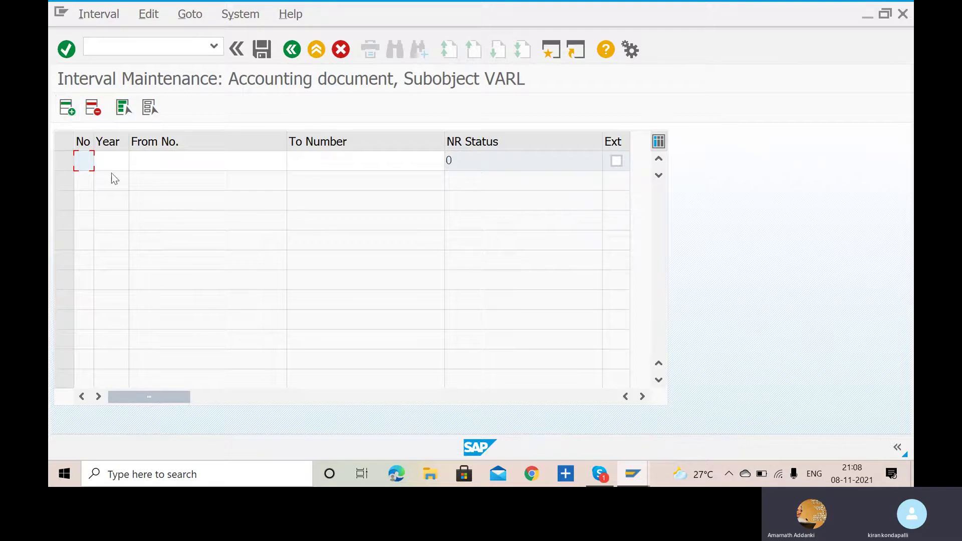
pyautogui.write('1')
pyautogui.click(110, 159)
pyautogui.write('2021')
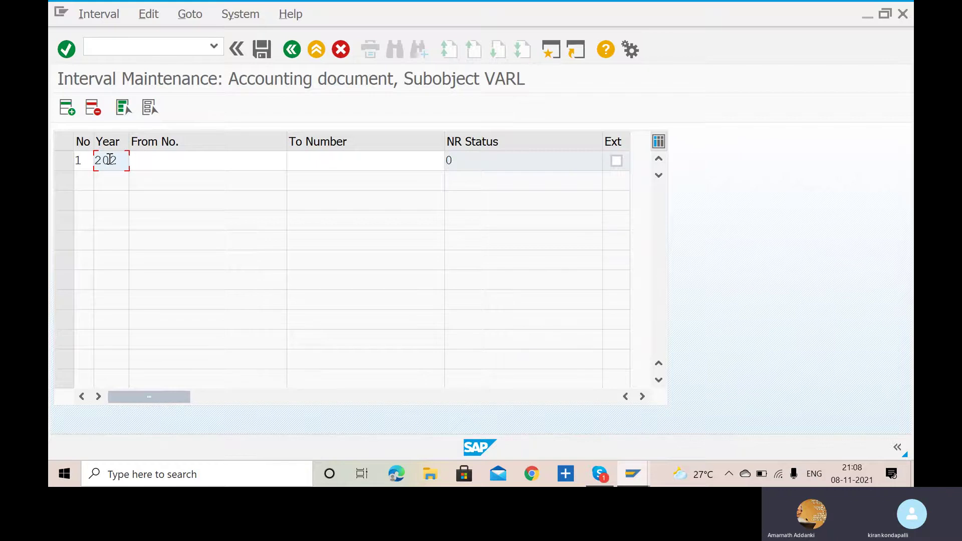
pyautogui.click(190, 162)
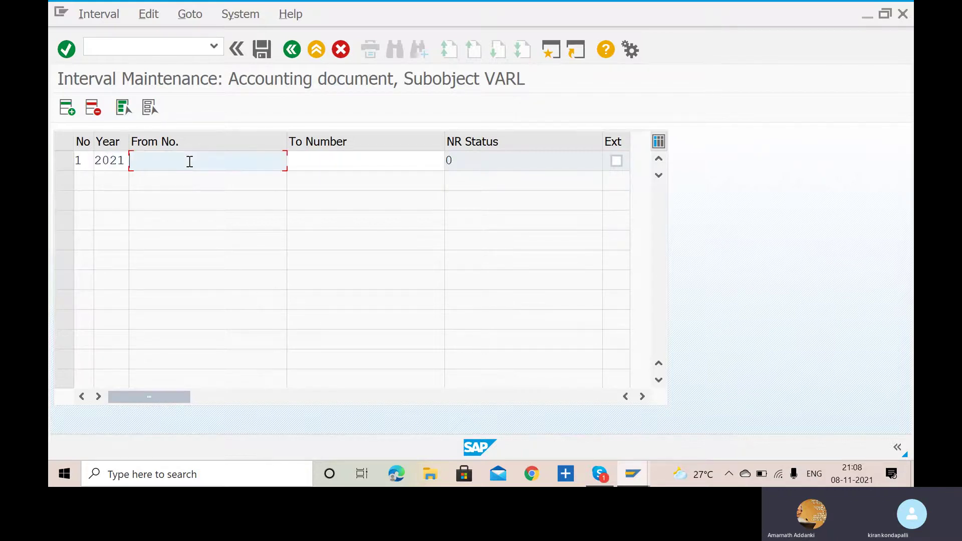
pyautogui.write('0001')
pyautogui.click(348, 166)
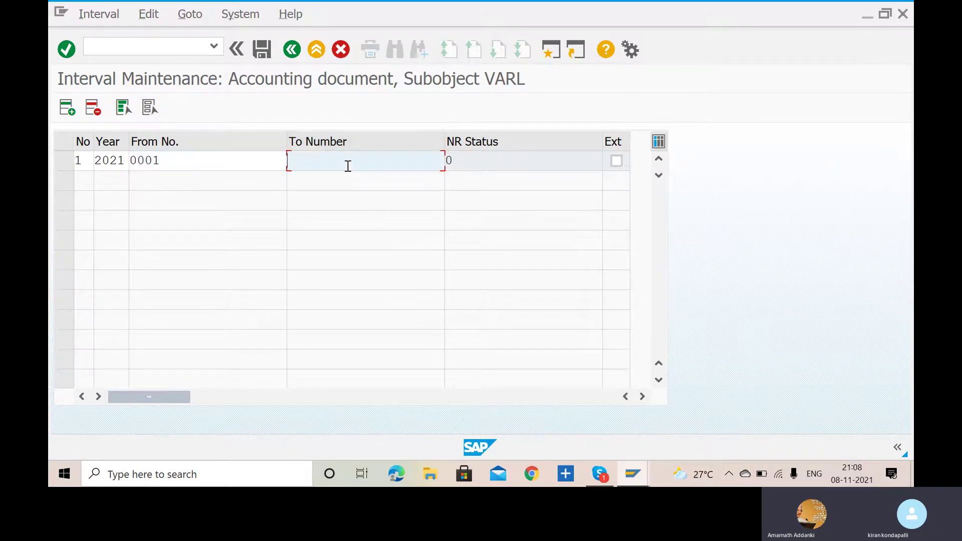
pyautogui.write('000200')
pyautogui.press('Return')
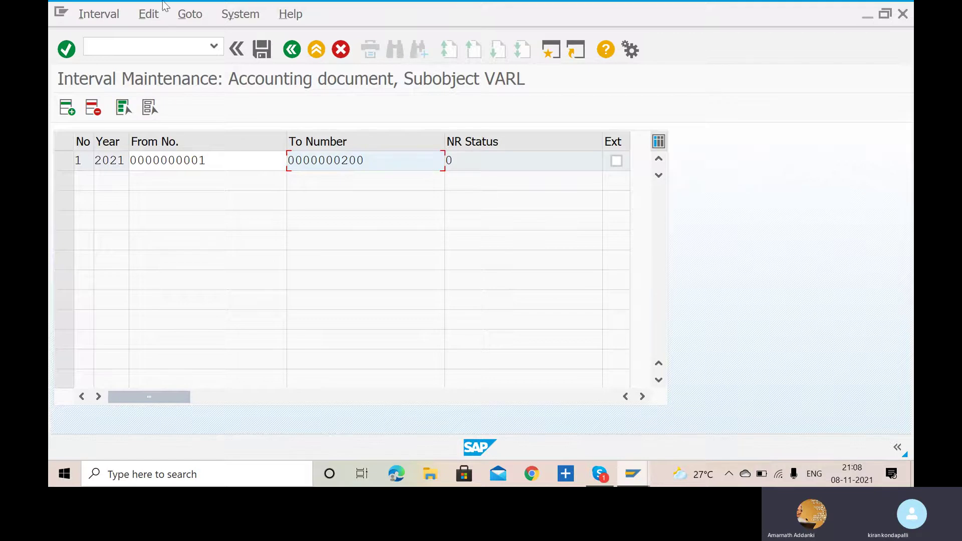
pyautogui.click(262, 53)
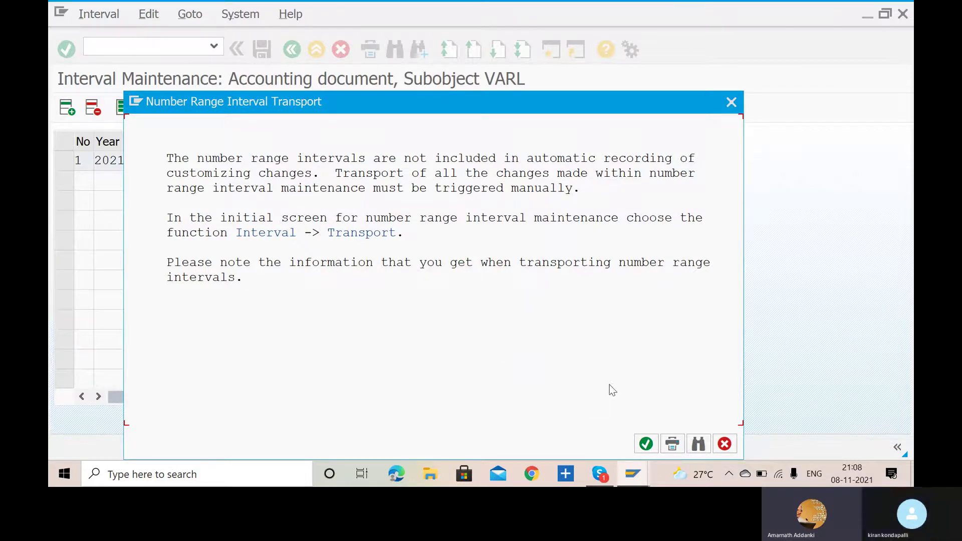
pyautogui.click(647, 444)
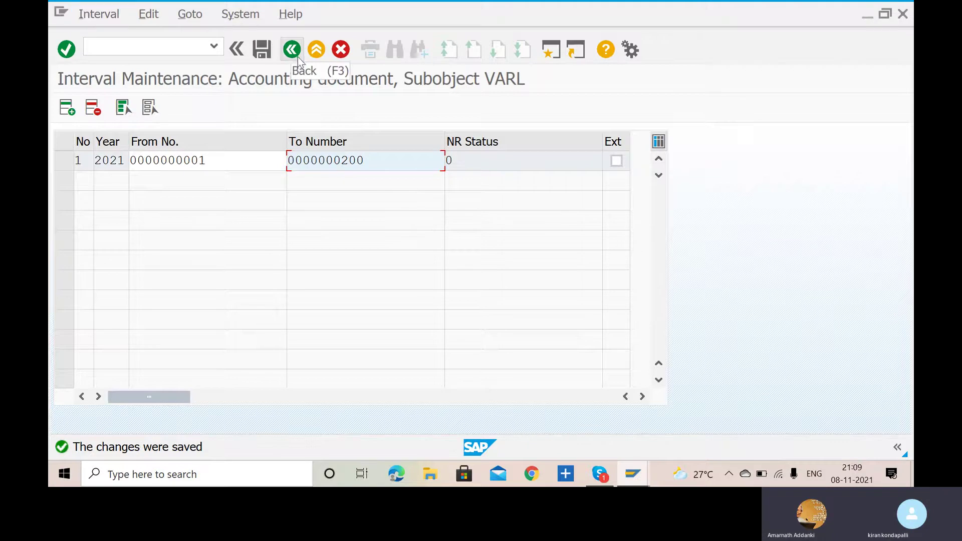
# - Leave interval maintenance and return to the document types overview with the command /NOBA7
pyautogui.click(147, 44)
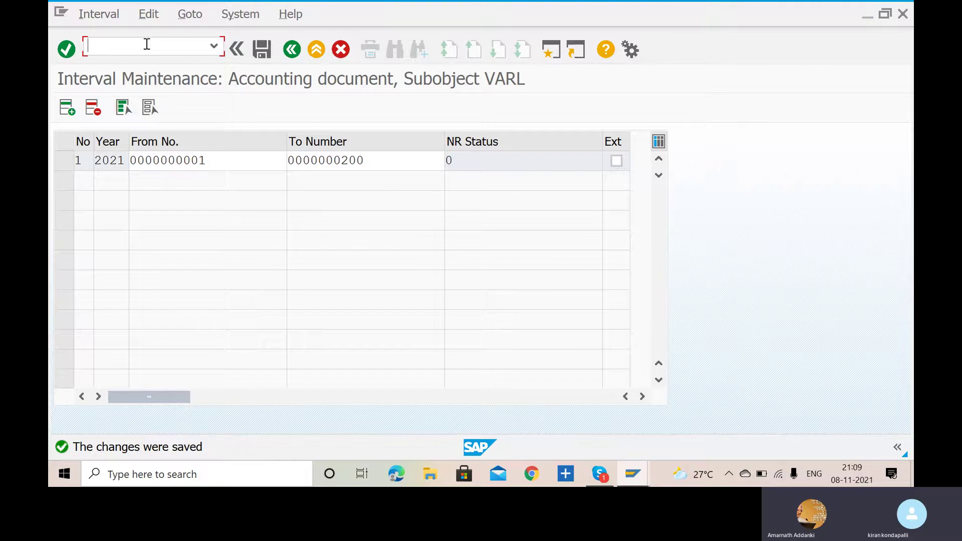
pyautogui.write('/NOBA7')
pyautogui.press('Return')
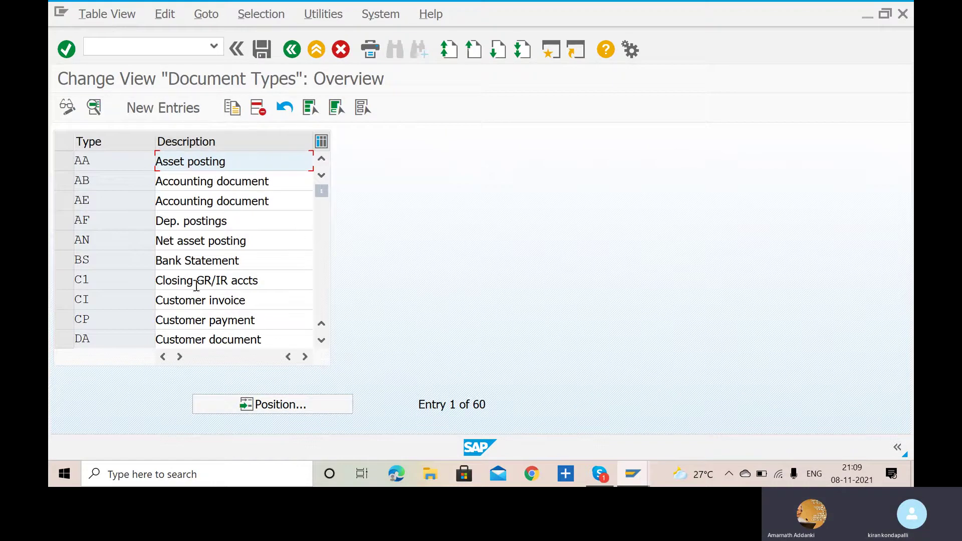
# - Position the document types list at type KR and open the Vendor invoice details to view its settings
pyautogui.scroll(-1, 195, 285)
pyautogui.click(299, 401)
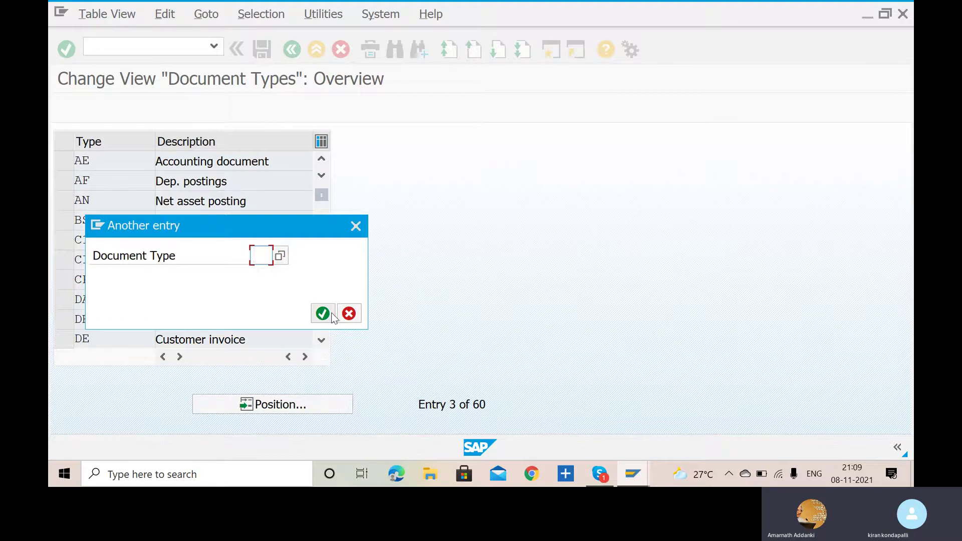
pyautogui.write('K')
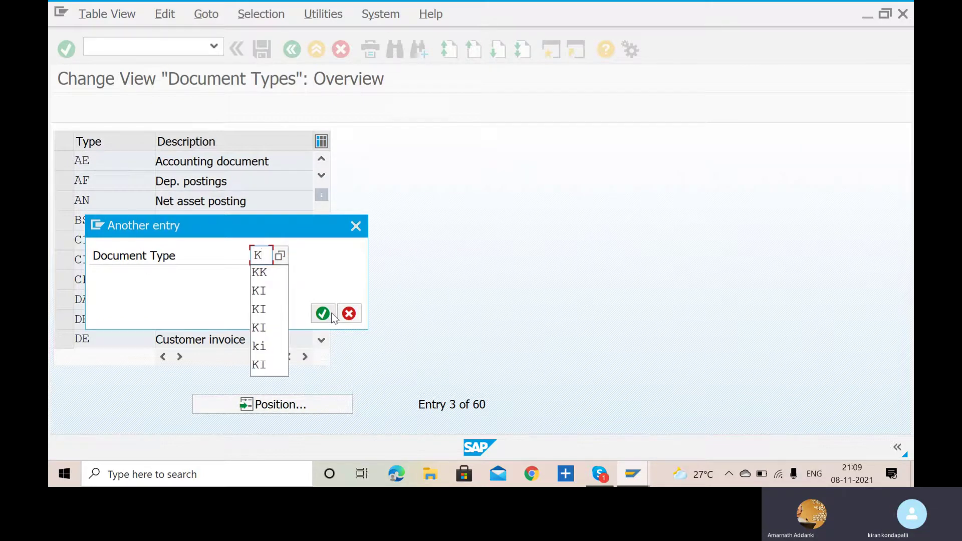
pyautogui.write('A')
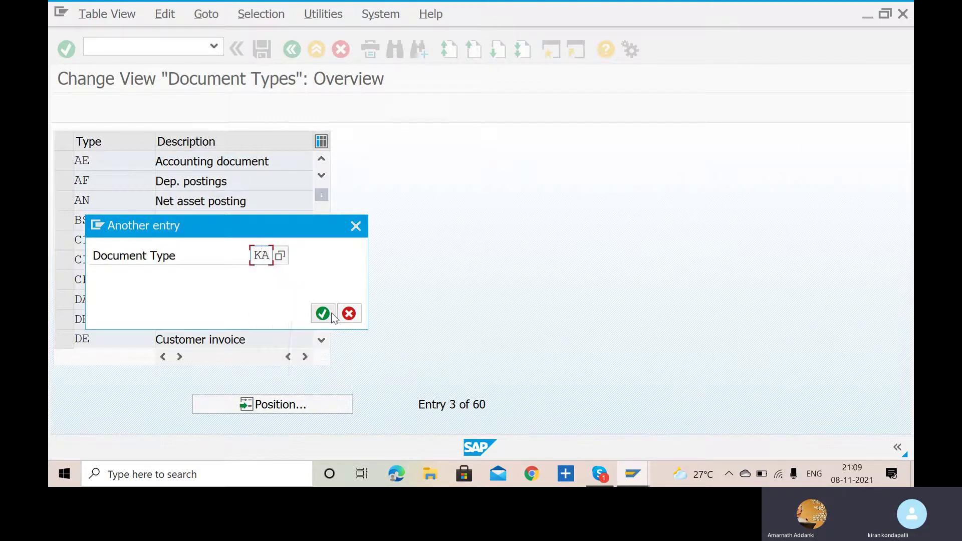
pyautogui.press('BackSpace')
pyautogui.write('R')
pyautogui.click(323, 313)
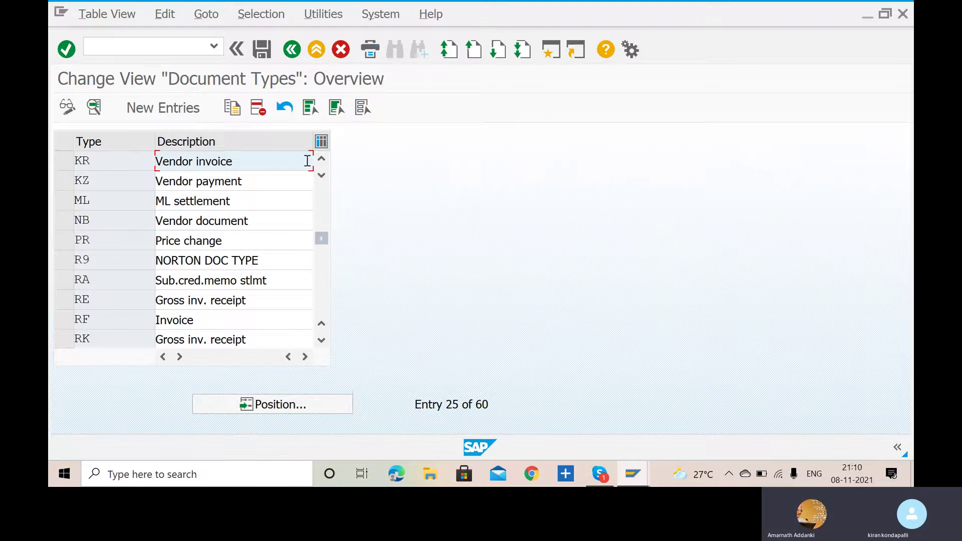
pyautogui.doubleClick(252, 157)
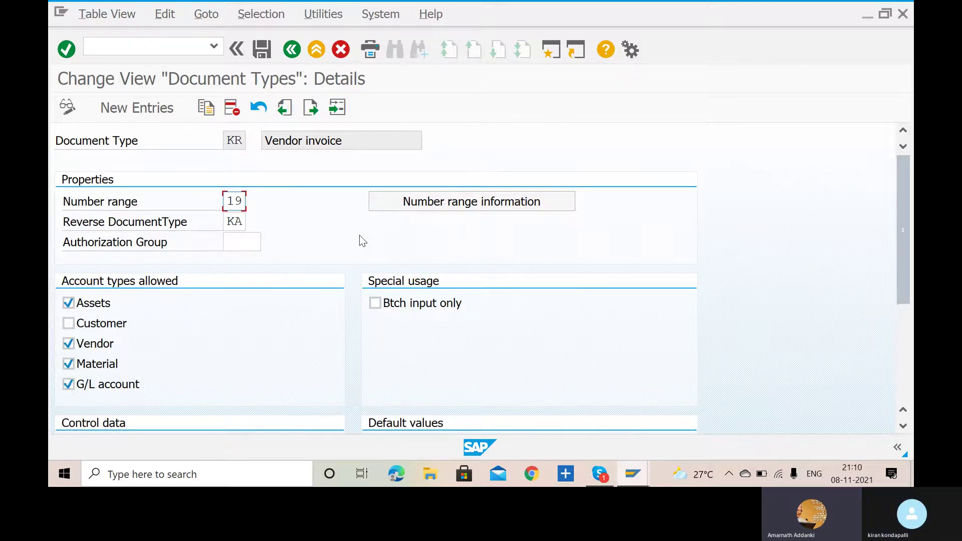
pyautogui.scroll(-5, 359, 236)
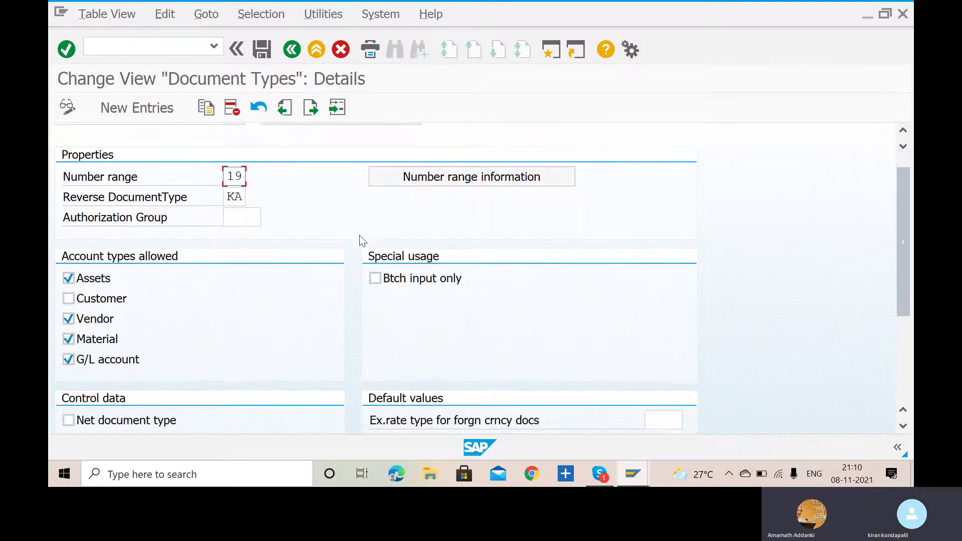
pyautogui.scroll(-2, 360, 235)
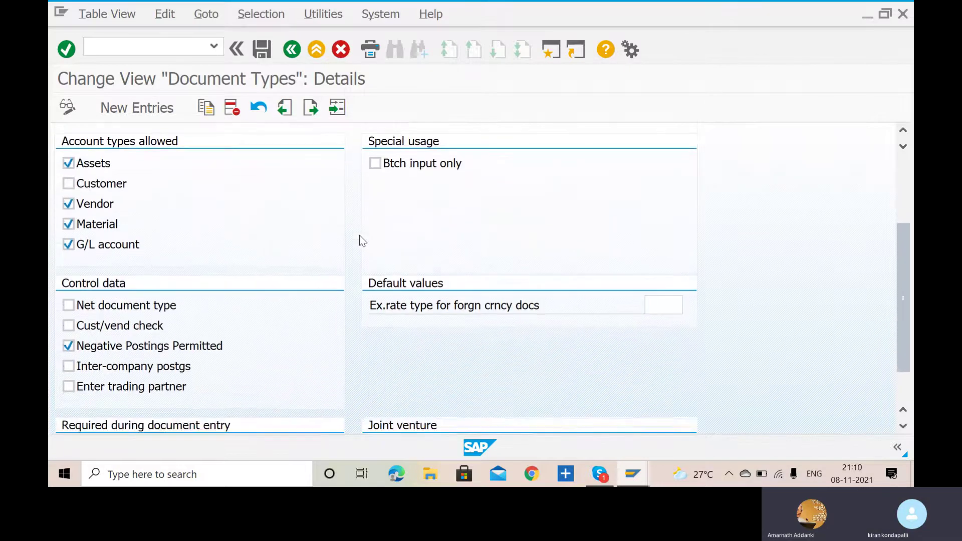
# - Review the account types and control data of the KR vendor invoice document type, and save the entry
pyautogui.scroll(-1, 359, 236)
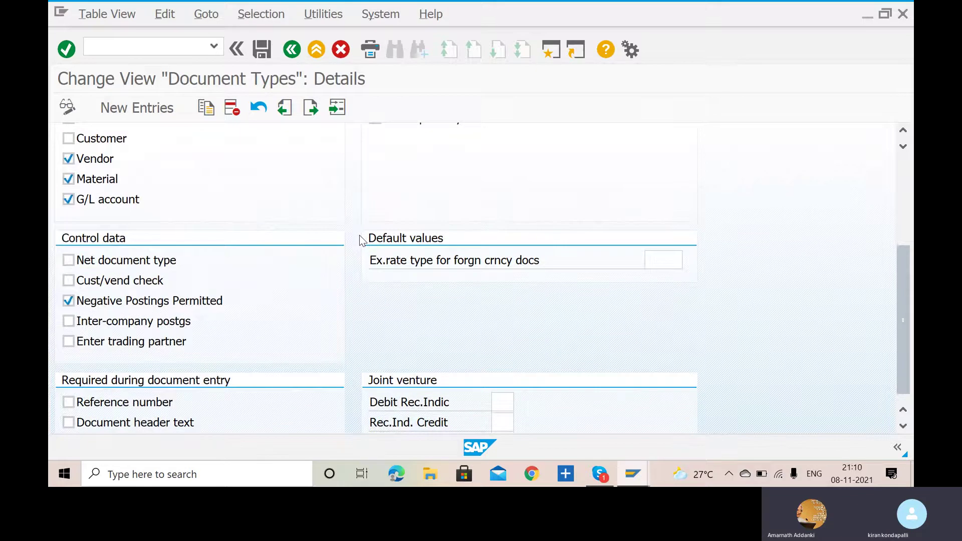
pyautogui.scroll(6, 361, 240)
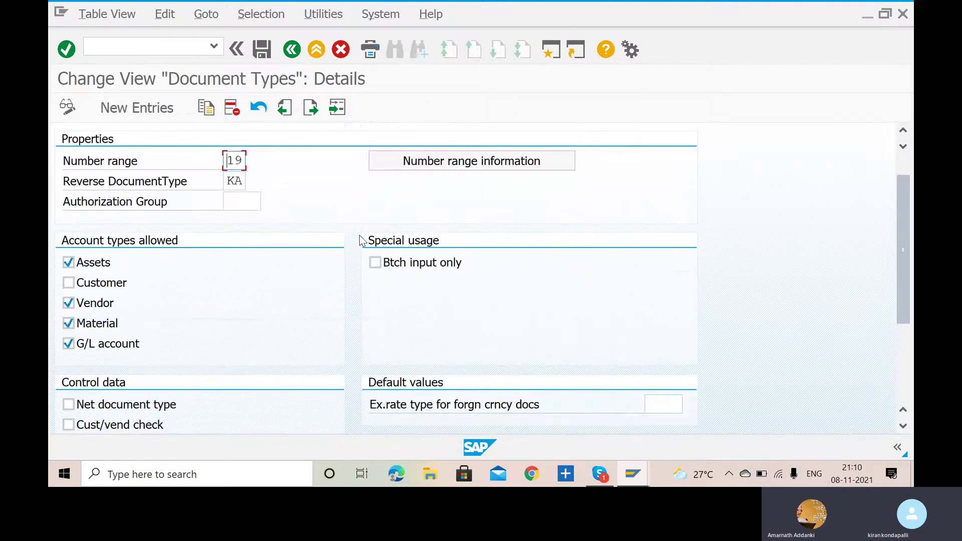
pyautogui.scroll(2, 361, 240)
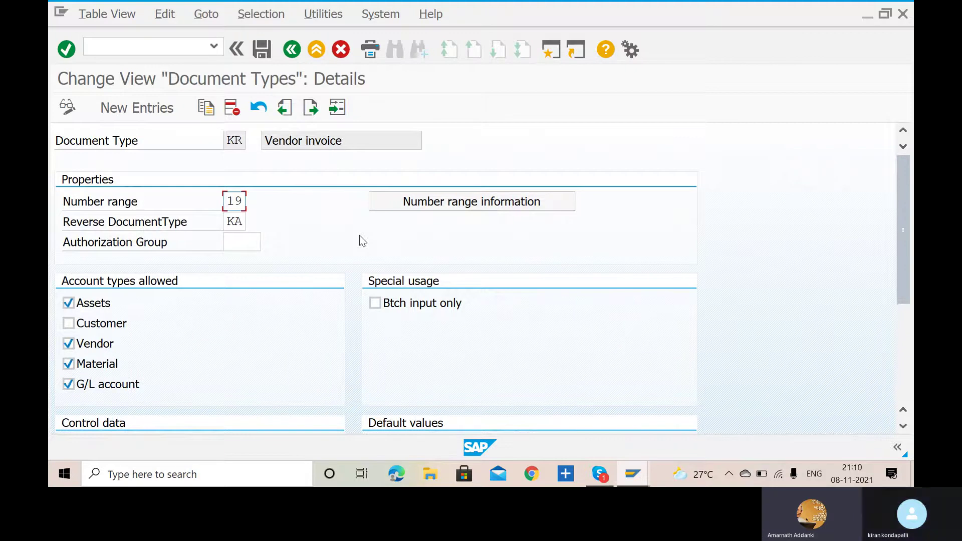
pyautogui.click(261, 55)
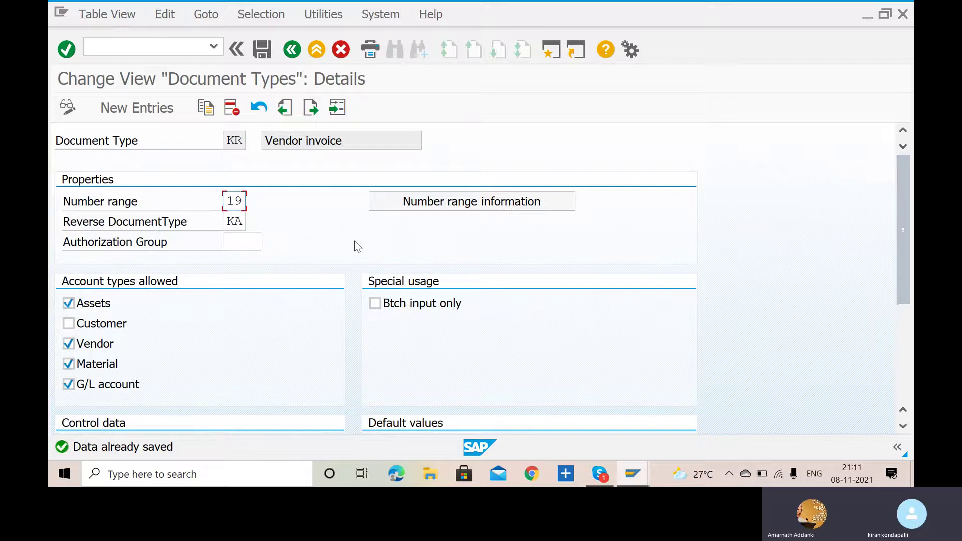
# - Open the number range information of document type KR and start changing the intervals for company code VARL
pyautogui.click(474, 200)
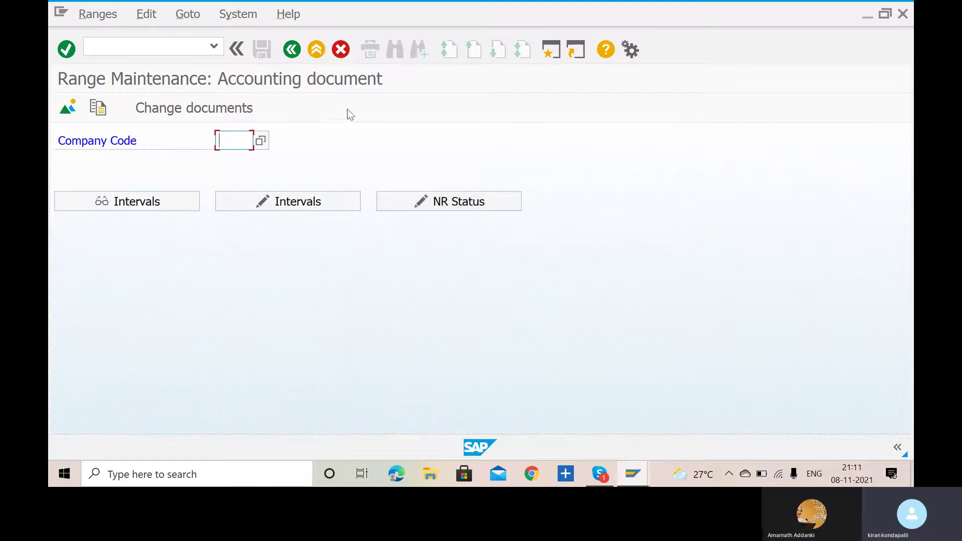
pyautogui.write('VA')
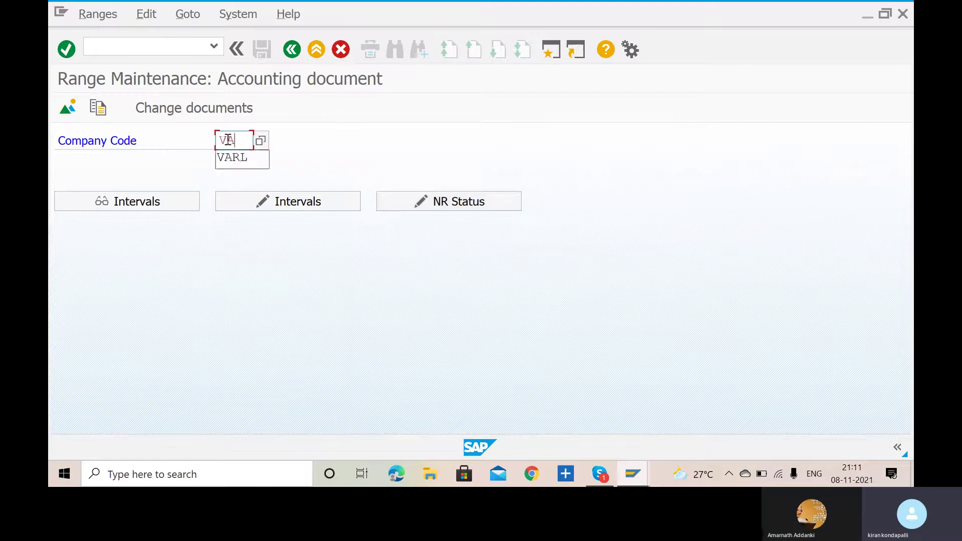
pyautogui.write('RL')
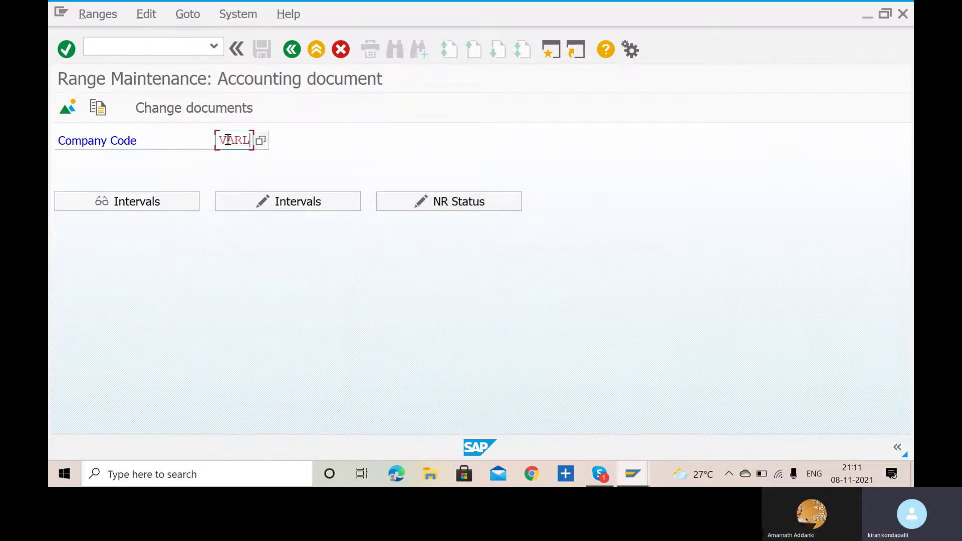
pyautogui.click(307, 201)
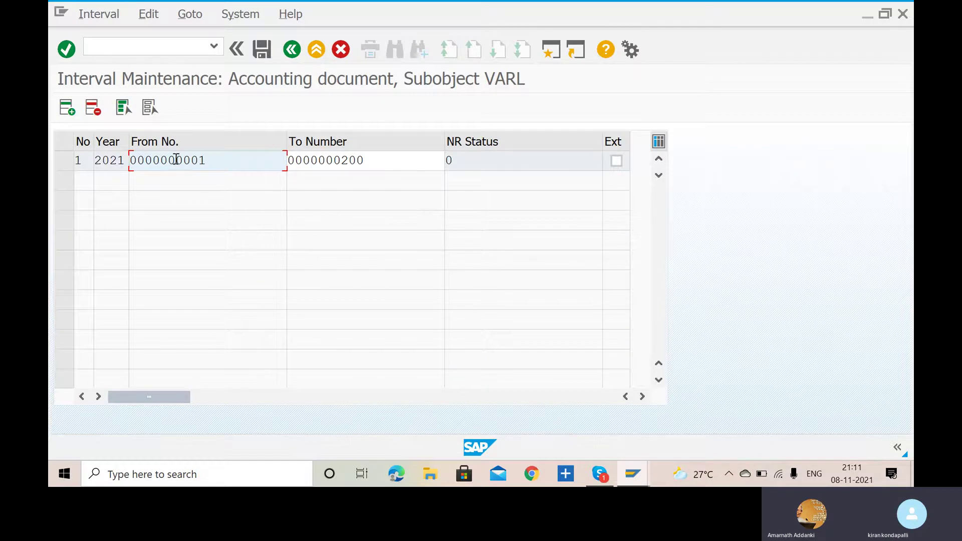
# - Insert a new number range interval with number 19 and year 2021
pyautogui.click(71, 113)
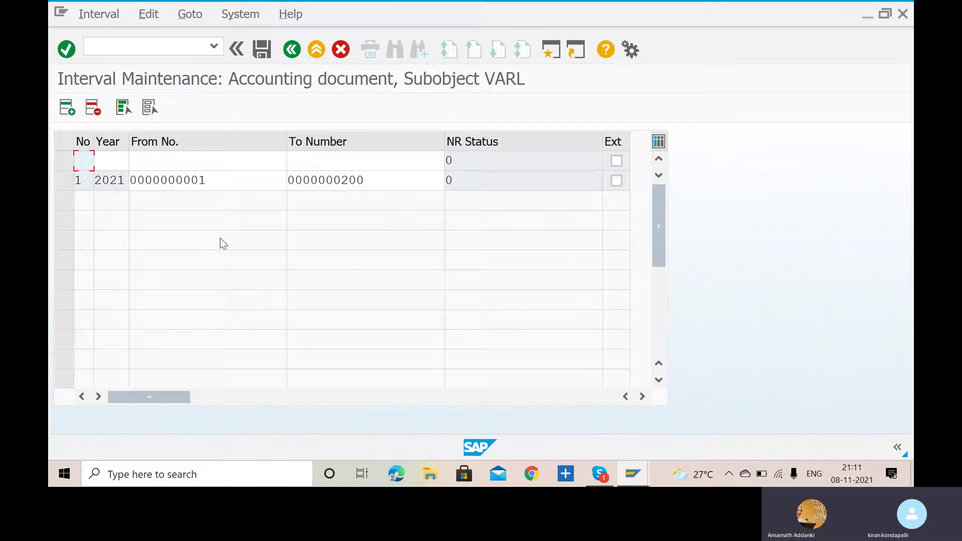
pyautogui.write('19')
pyautogui.click(121, 161)
pyautogui.write('2021')
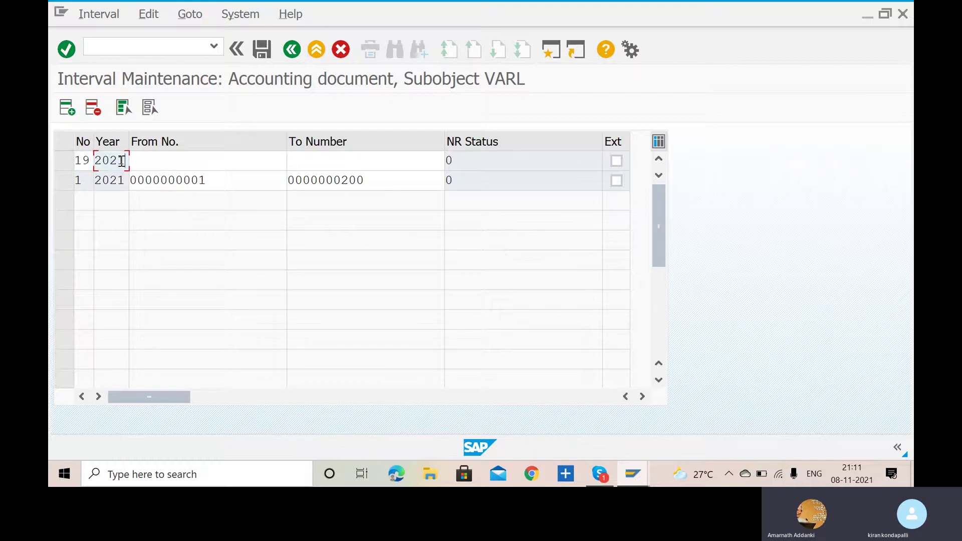
# - Set interval 19 to run from 000300 to 000500, then save it and accept the transport notice
pyautogui.click(168, 166)
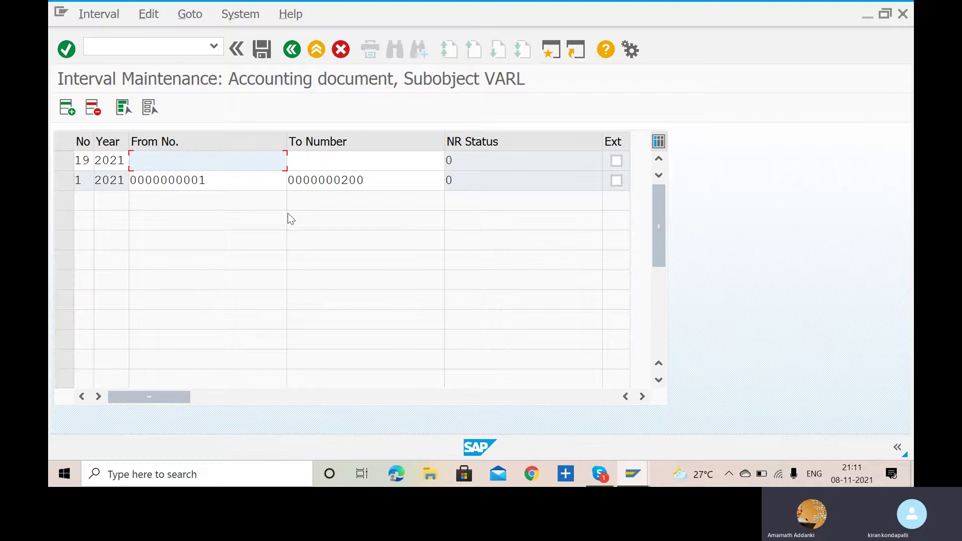
pyautogui.write('000')
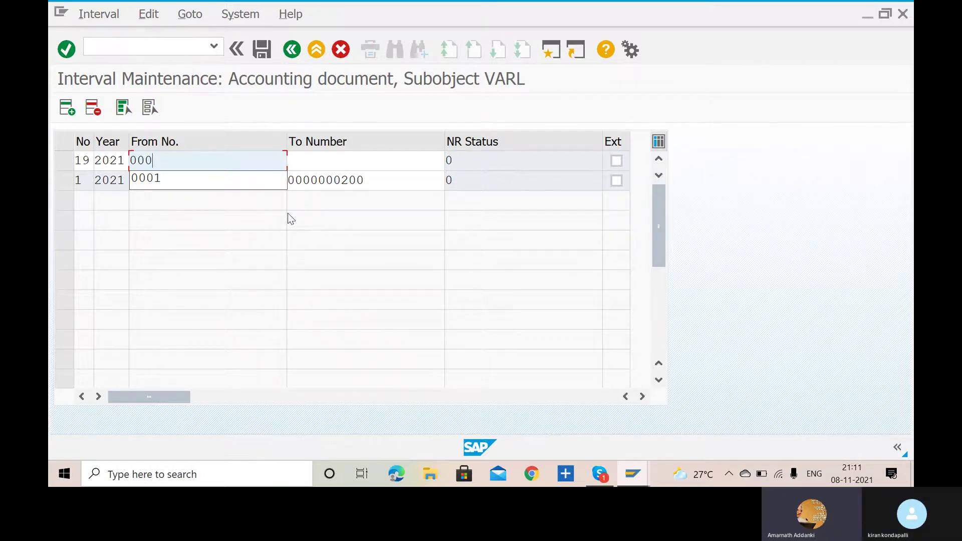
pyautogui.write('300')
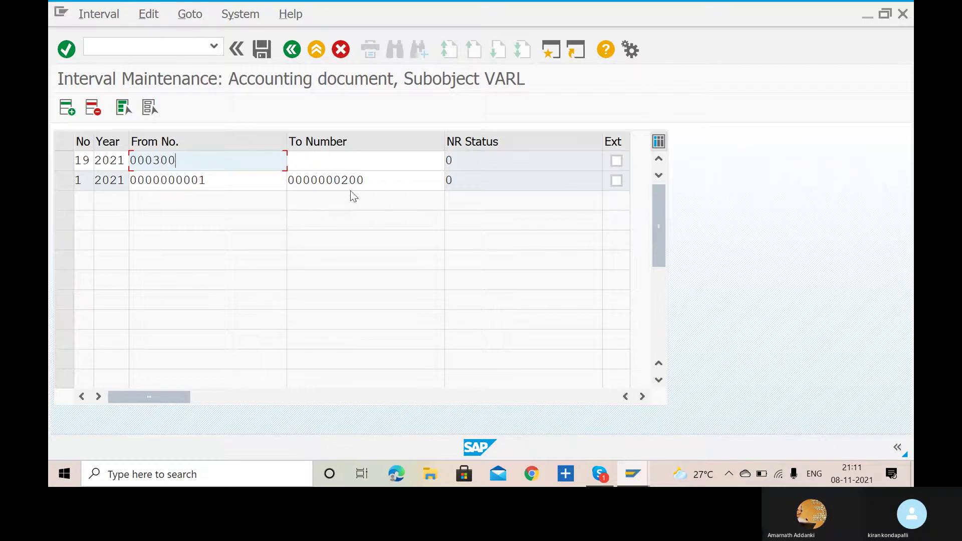
pyautogui.click(326, 160)
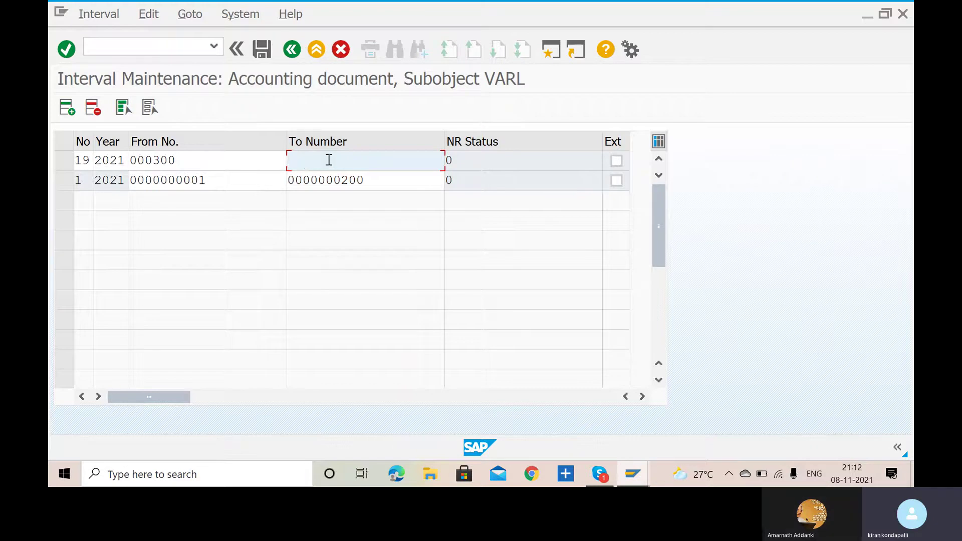
pyautogui.write('000')
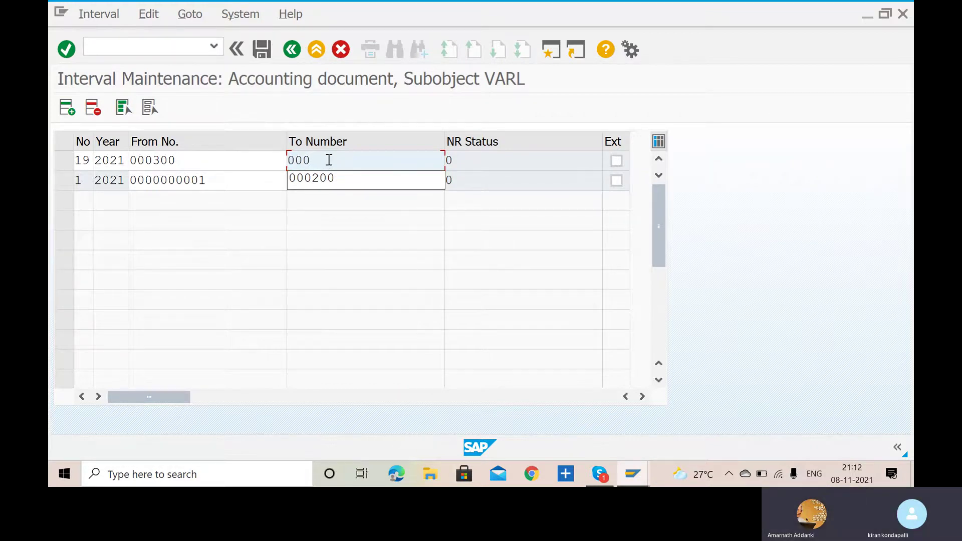
pyautogui.write('500')
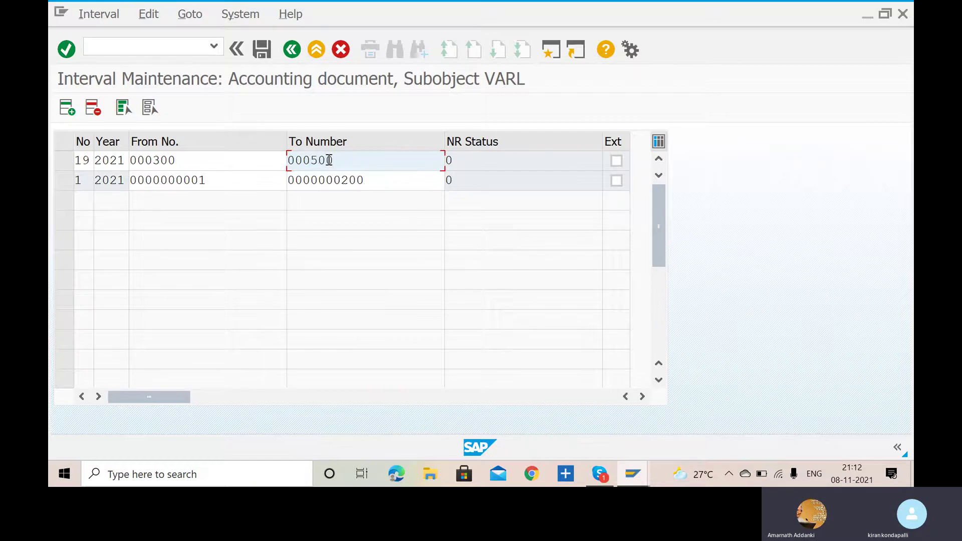
pyautogui.press('Return')
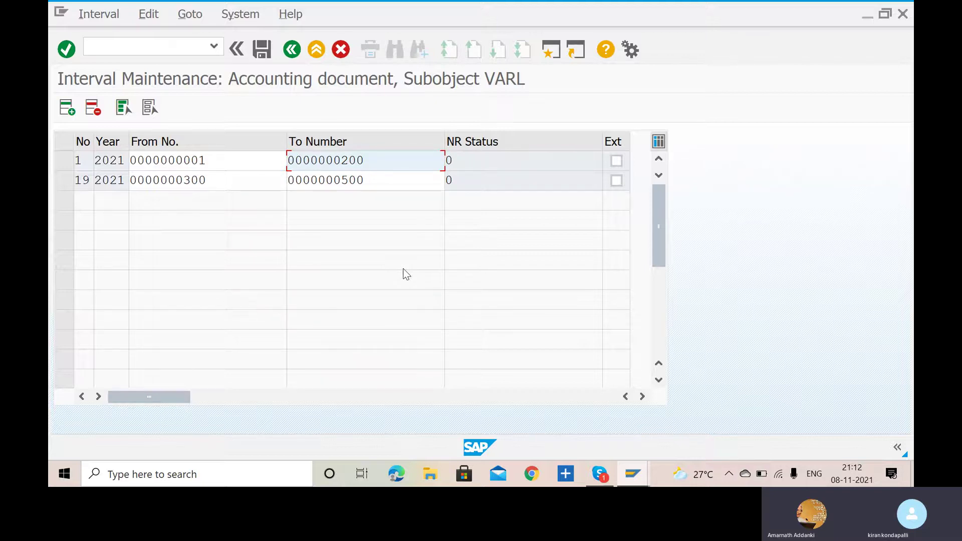
pyautogui.click(262, 50)
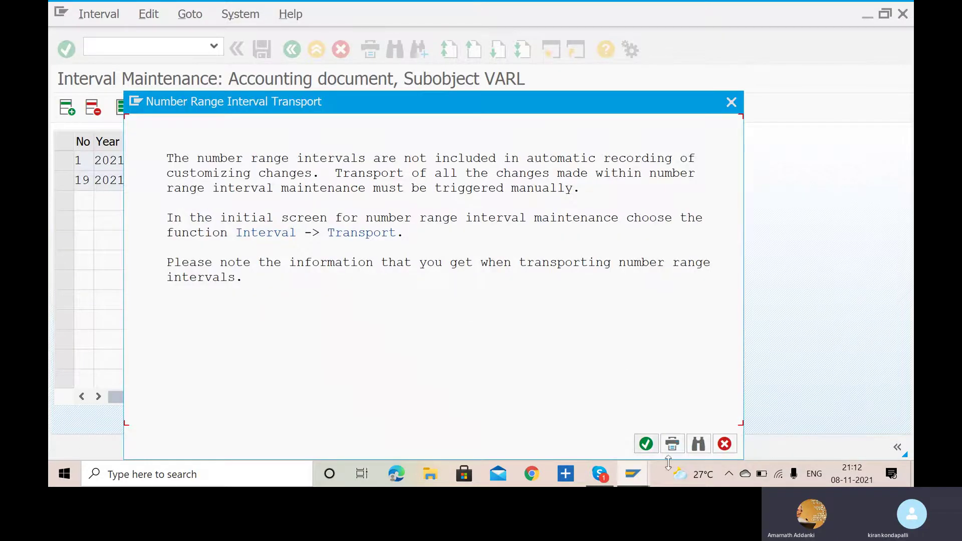
pyautogui.click(646, 443)
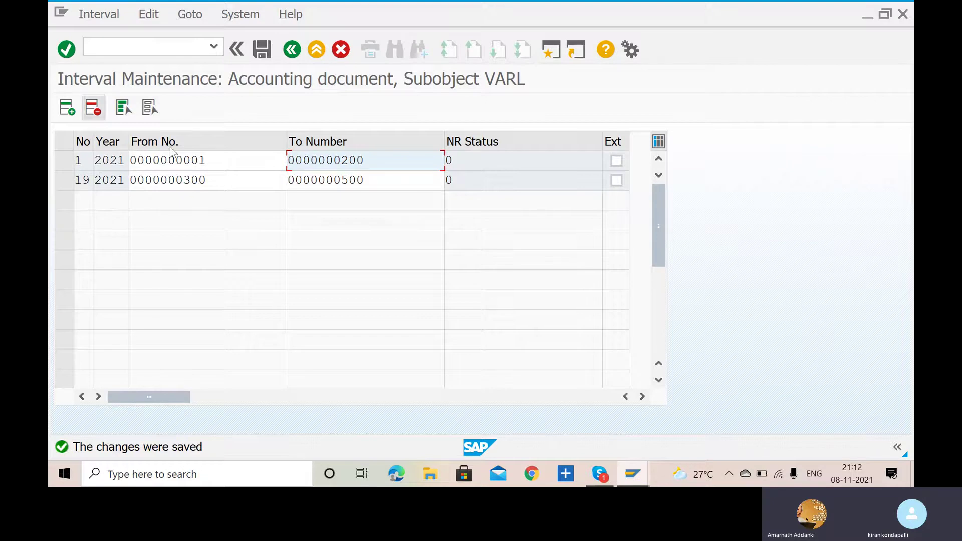
# - Leave interval maintenance and reopen the document types overview with the command /NOBA7
pyautogui.click(183, 48)
pyautogui.write('/N')
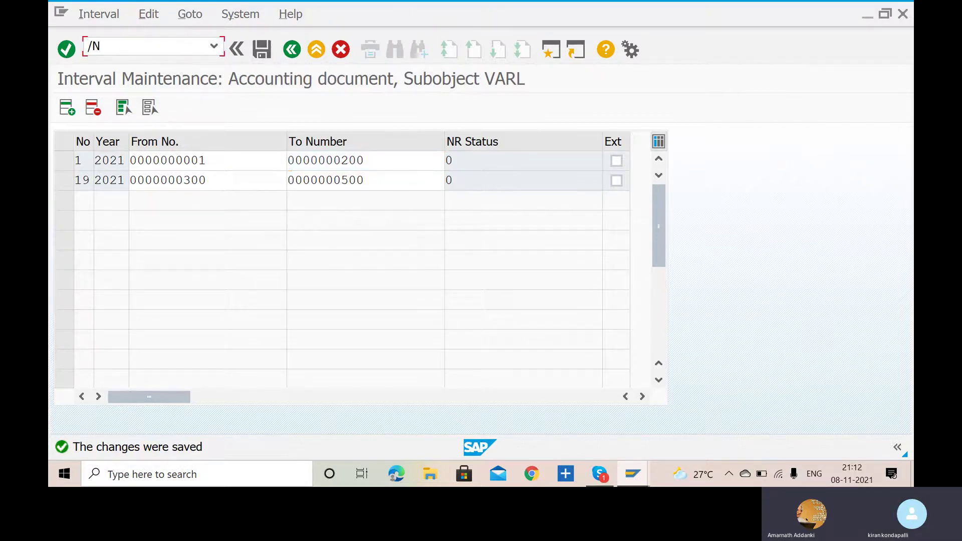
pyautogui.write('OBA7')
pyautogui.press('Return')
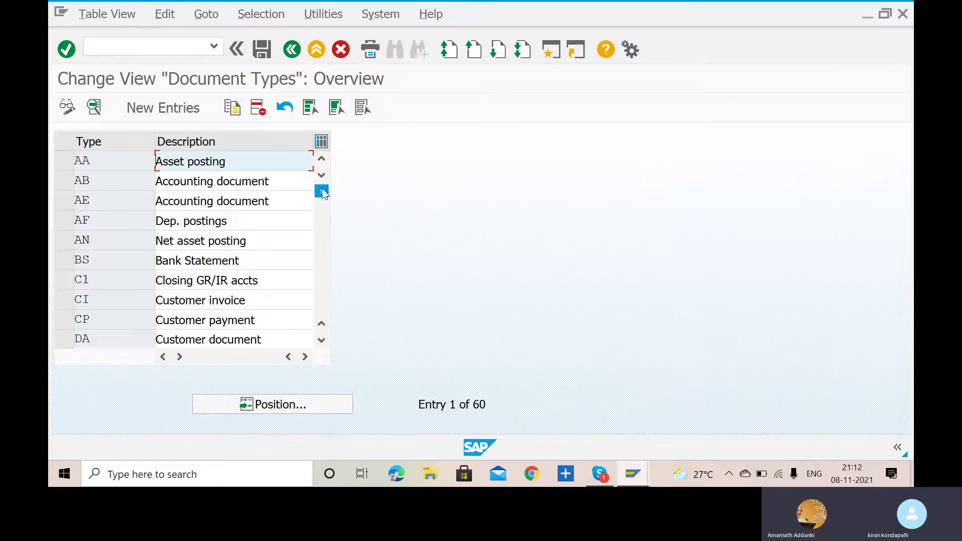
# - Position the document types list at type KZ and open the Vendor payment details
pyautogui.click(322, 404)
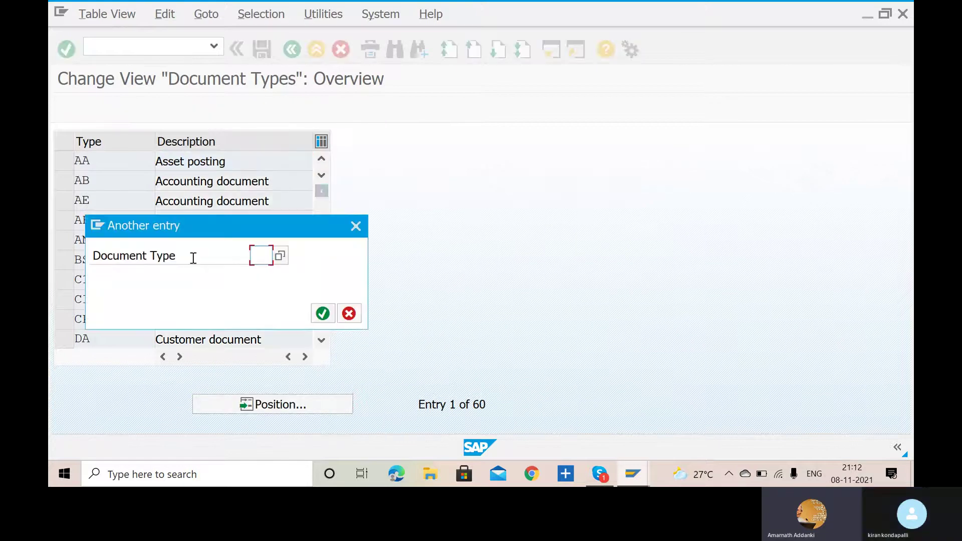
pyautogui.write('KZ')
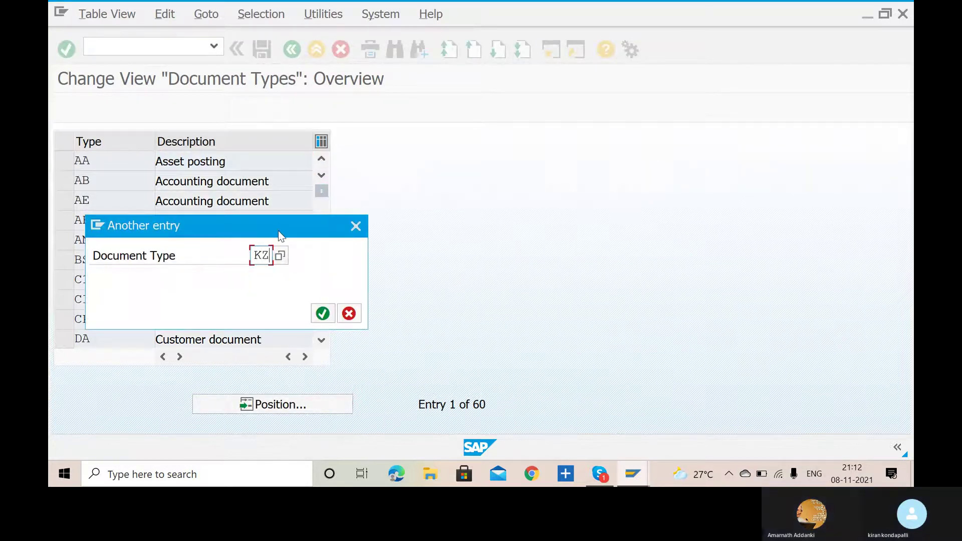
pyautogui.click(331, 316)
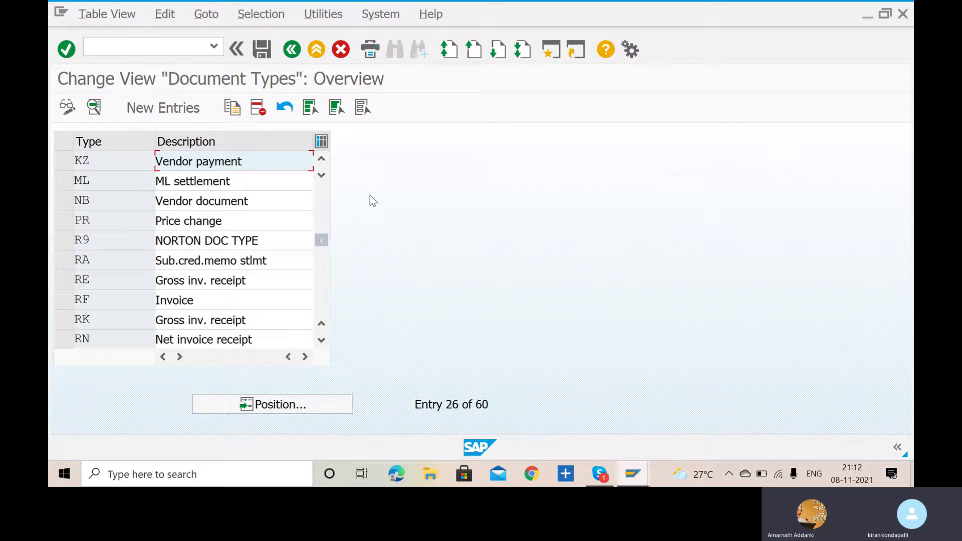
pyautogui.doubleClick(251, 169)
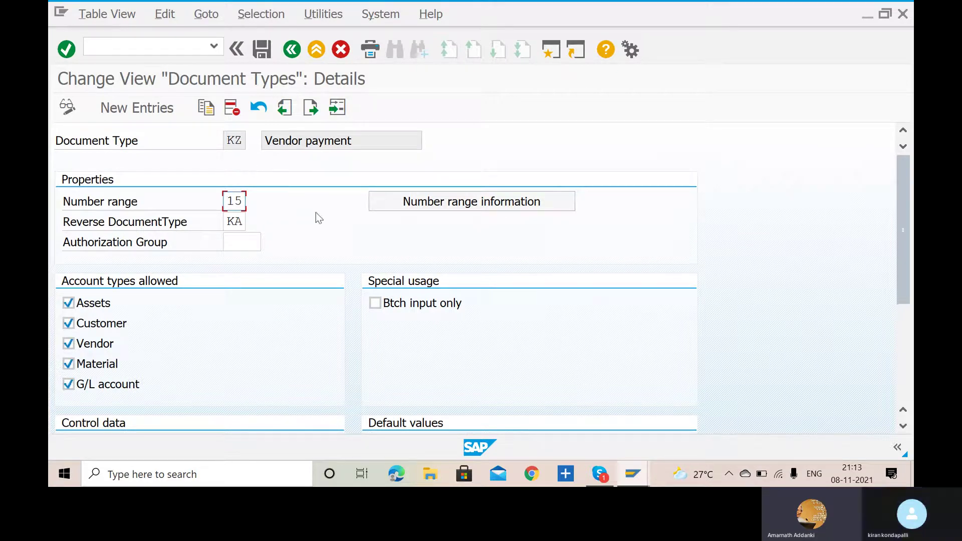
# - Switch to Skype to view the shared slide of free defined document types and the image after it
pyautogui.hotkey('alt', 'Tab')
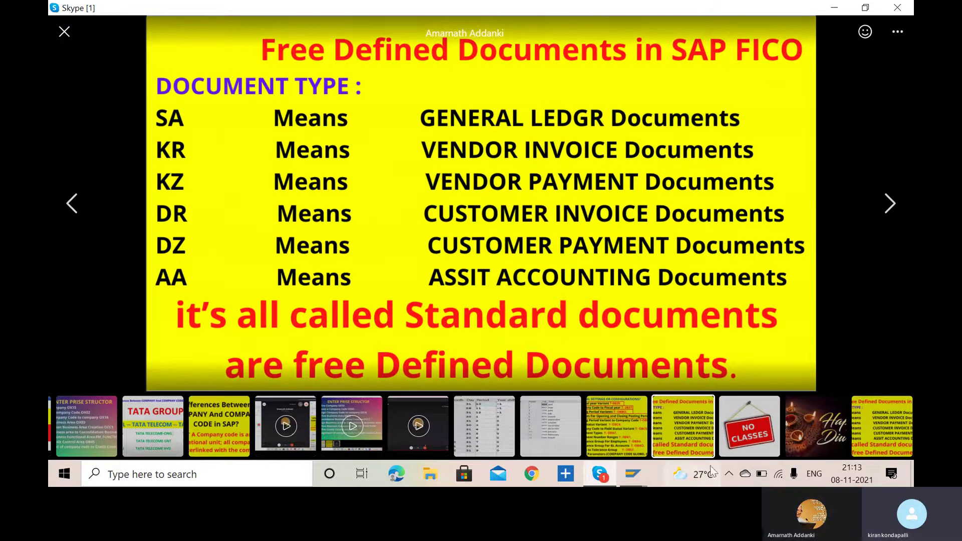
pyautogui.click(890, 205)
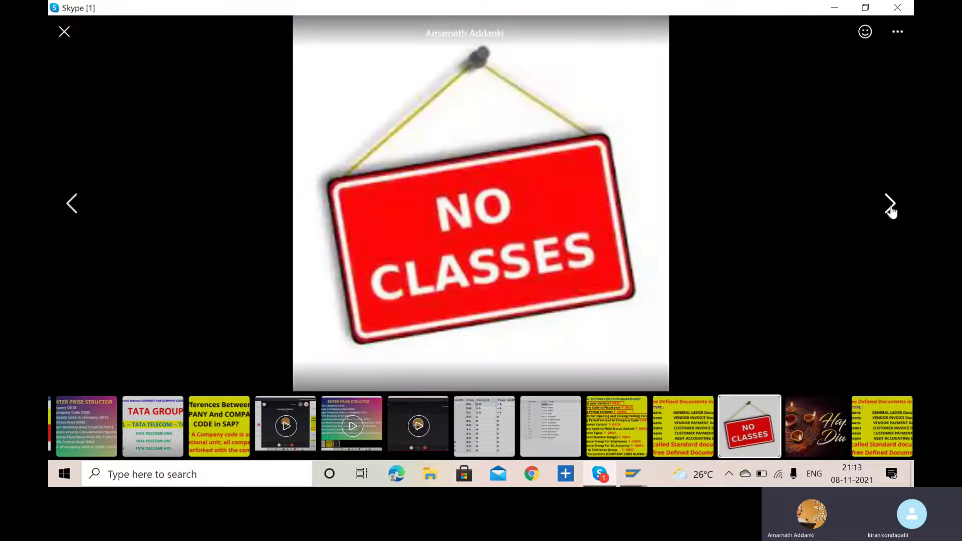
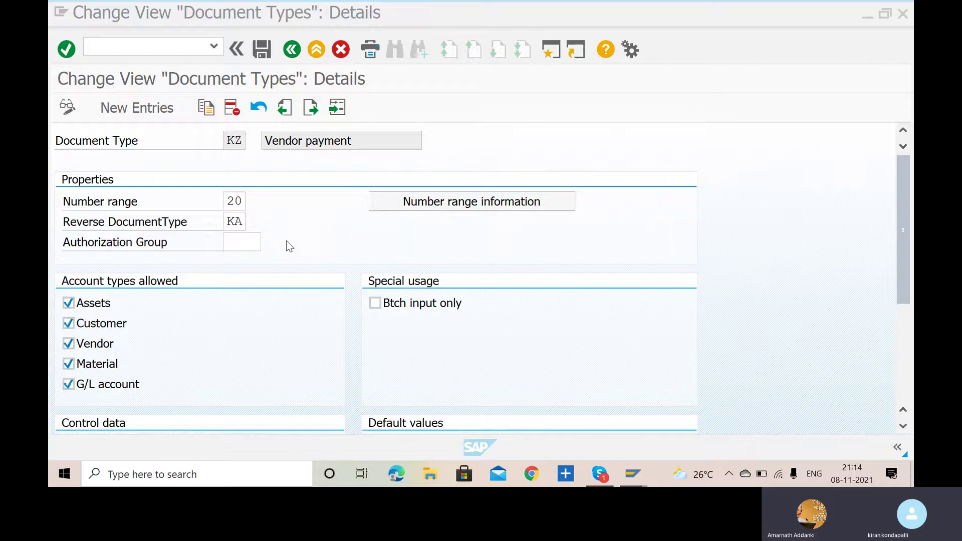
# - Examine the number range, allowed account types and control data of the KZ vendor payment document type
pyautogui.scroll(-1, 289, 246)
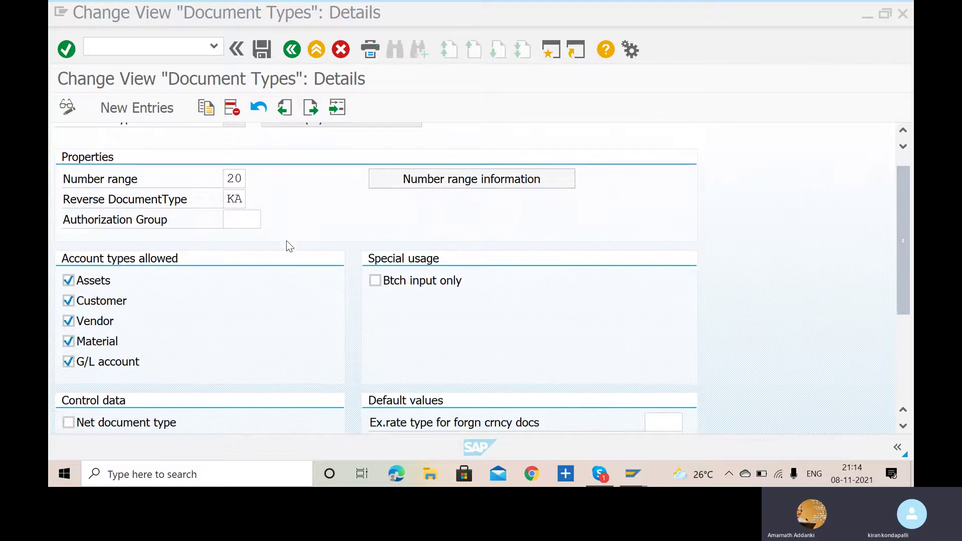
pyautogui.scroll(-4, 289, 245)
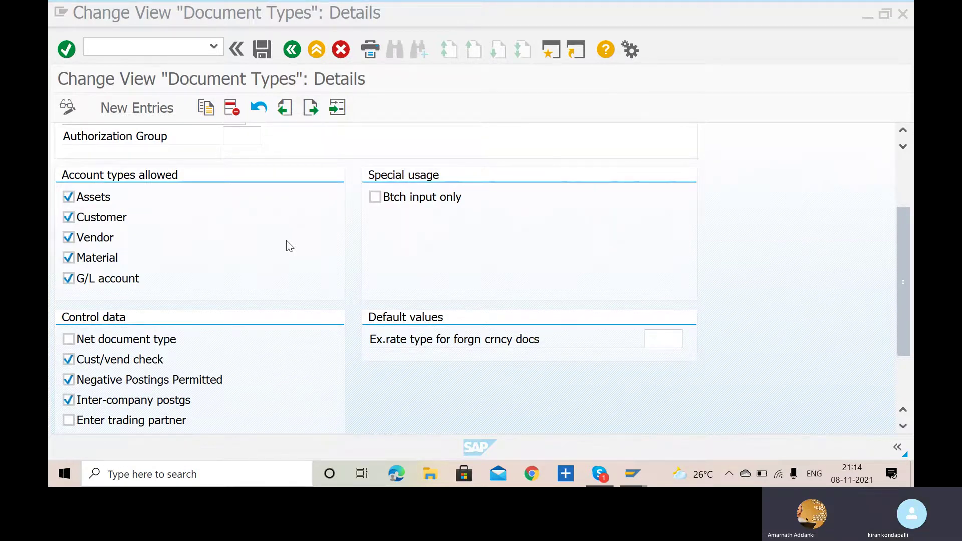
pyautogui.scroll(5, 289, 246)
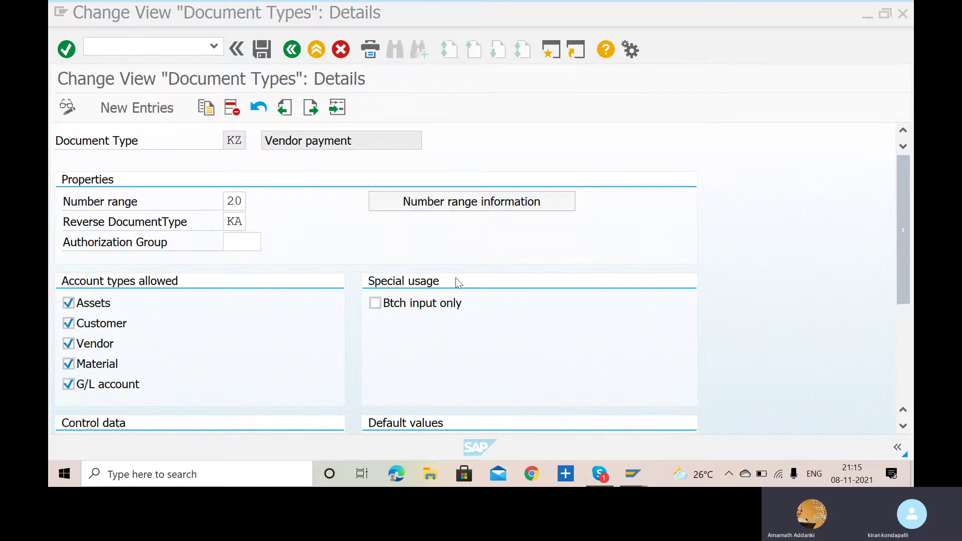
pyautogui.scroll(-1, 456, 282)
pyautogui.scroll(-2, 456, 280)
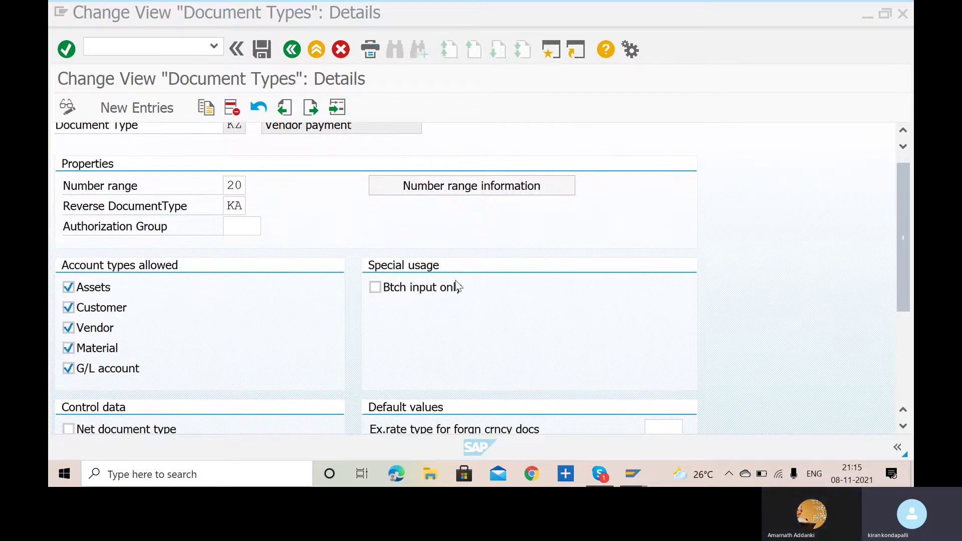
pyautogui.scroll(-2, 456, 281)
pyautogui.scroll(-1, 459, 286)
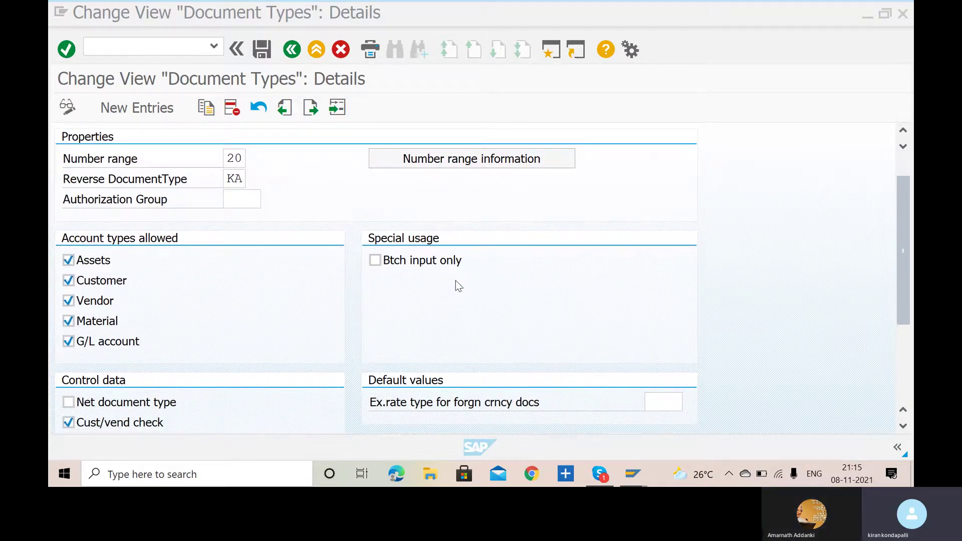
pyautogui.scroll(-3, 455, 281)
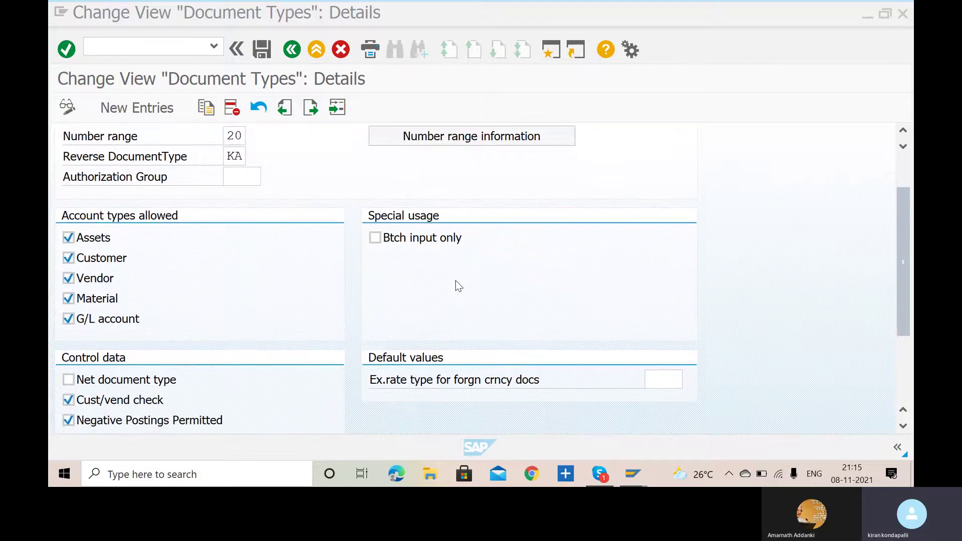
pyautogui.scroll(-1, 458, 286)
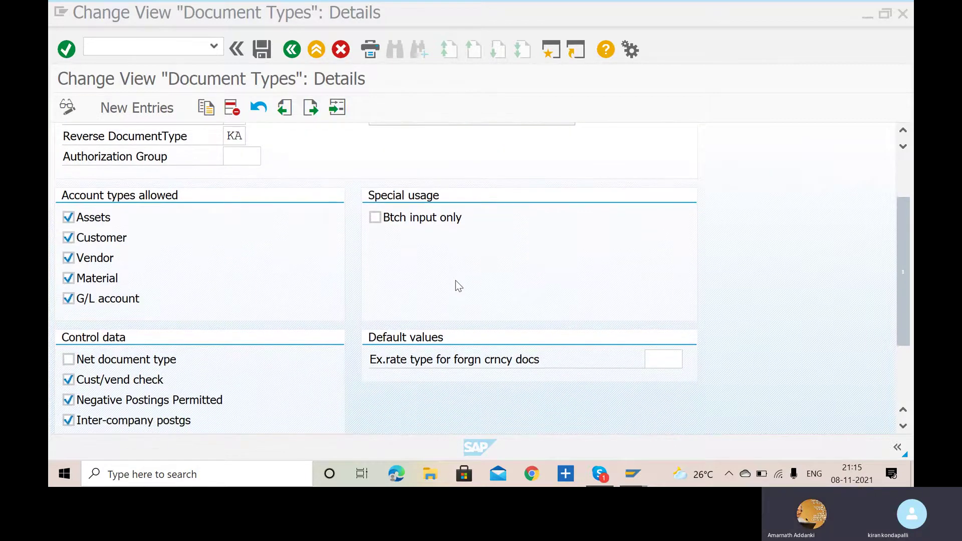
# - Review the KZ vendor payment settings again, from the control data and special usage back to the number range properties
pyautogui.scroll(-1, 455, 281)
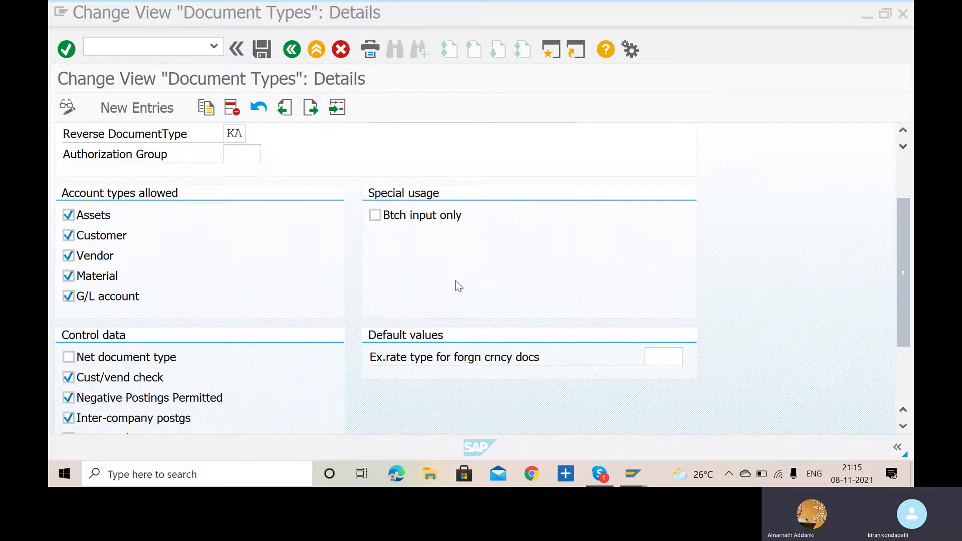
pyautogui.scroll(3, 455, 281)
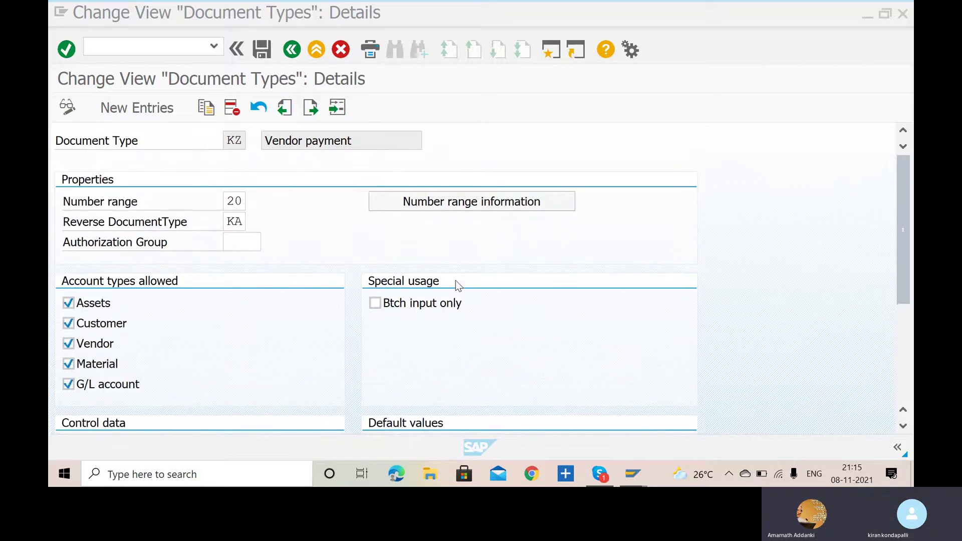
pyautogui.scroll(-1, 455, 281)
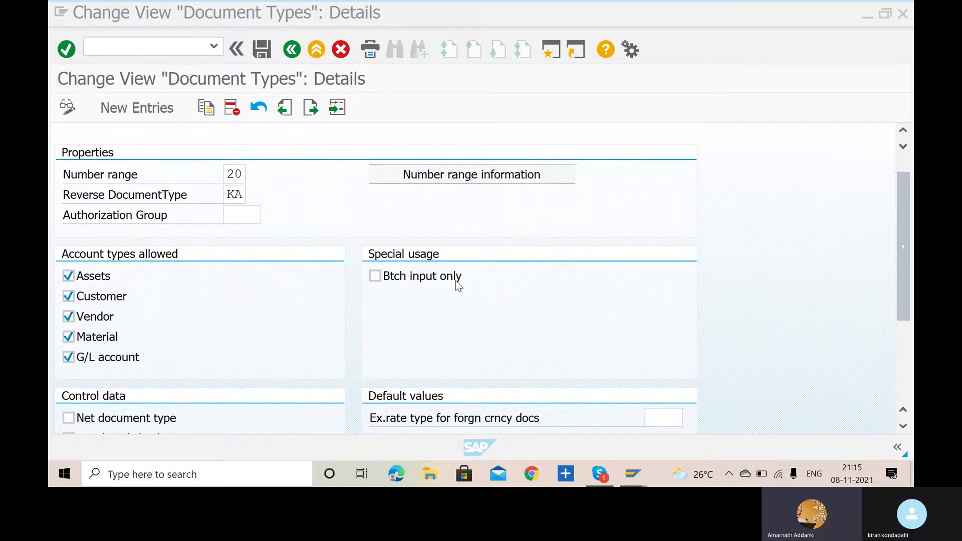
pyautogui.scroll(-1, 456, 281)
pyautogui.scroll(-2, 456, 281)
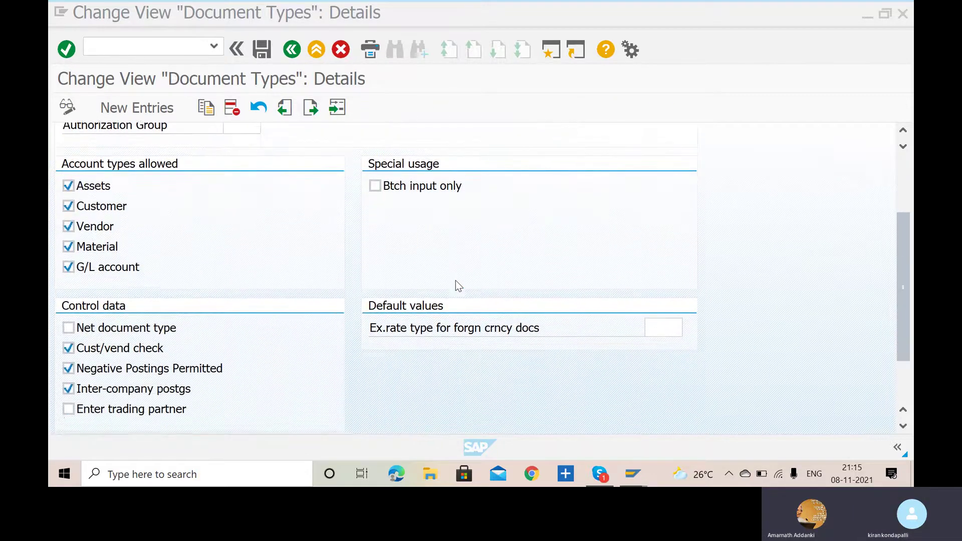
pyautogui.scroll(-1, 466, 279)
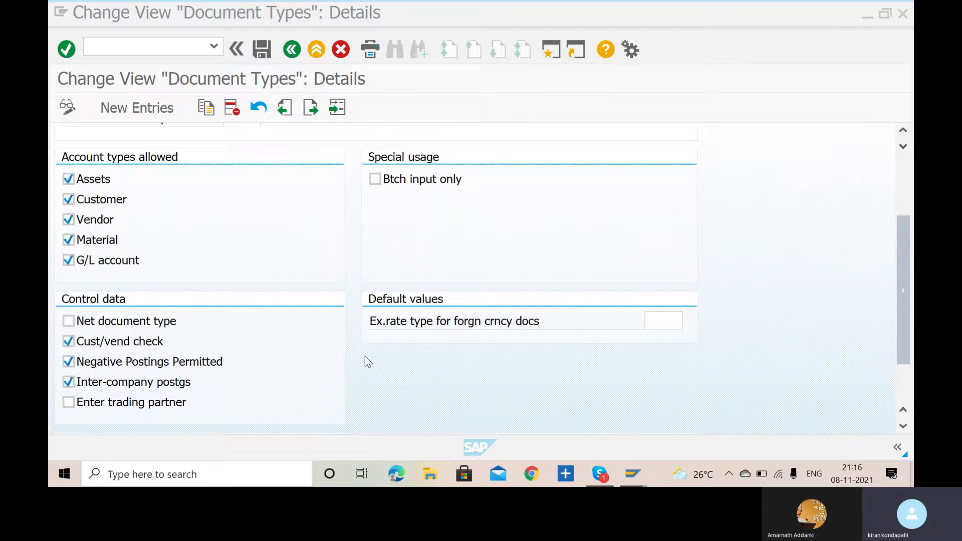
pyautogui.scroll(3, 365, 360)
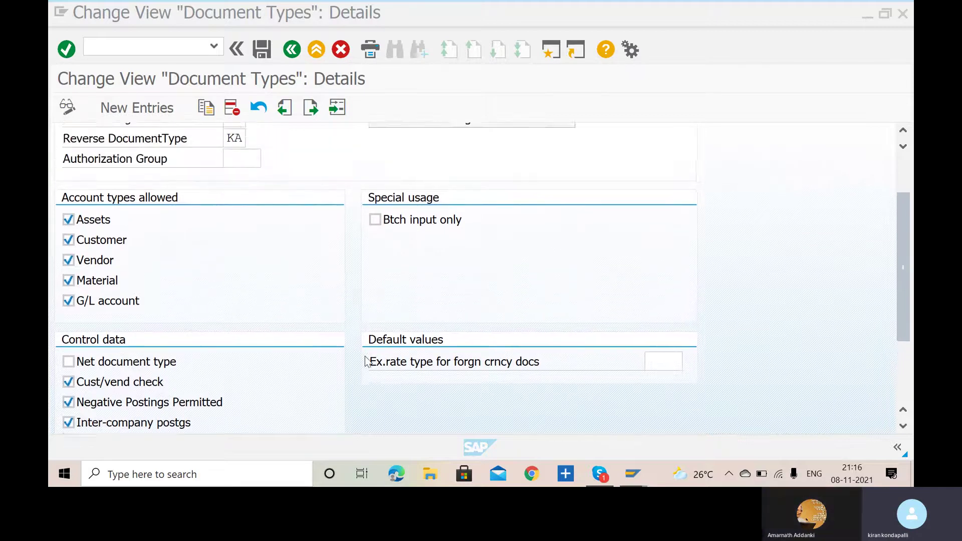
pyautogui.scroll(2, 366, 359)
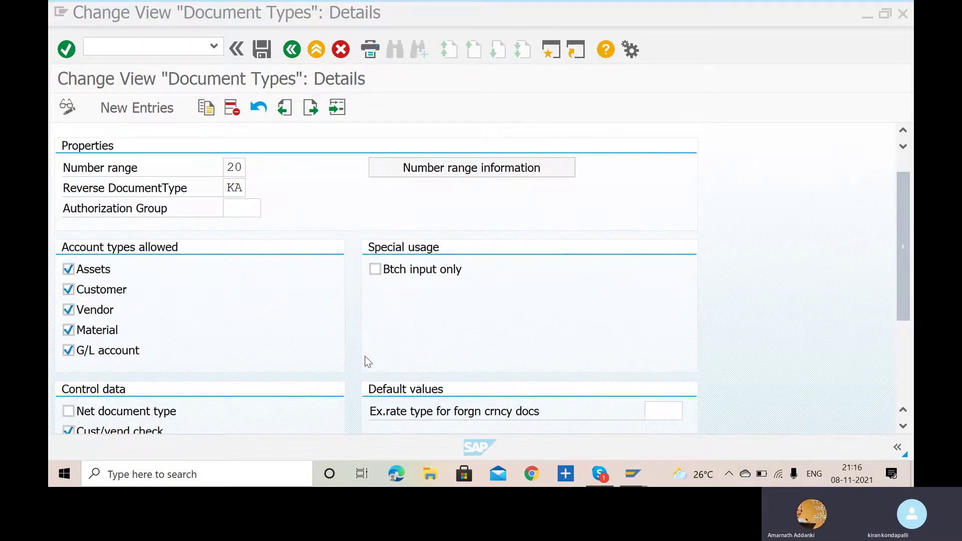
pyautogui.scroll(2, 368, 362)
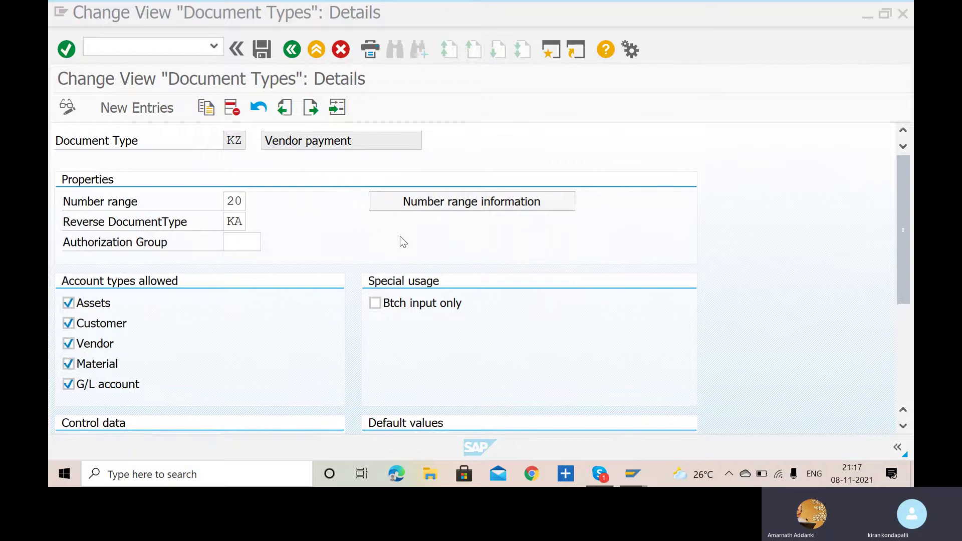
# - Open the number range information of KZ and start changing the intervals for company code VARL
pyautogui.click(470, 202)
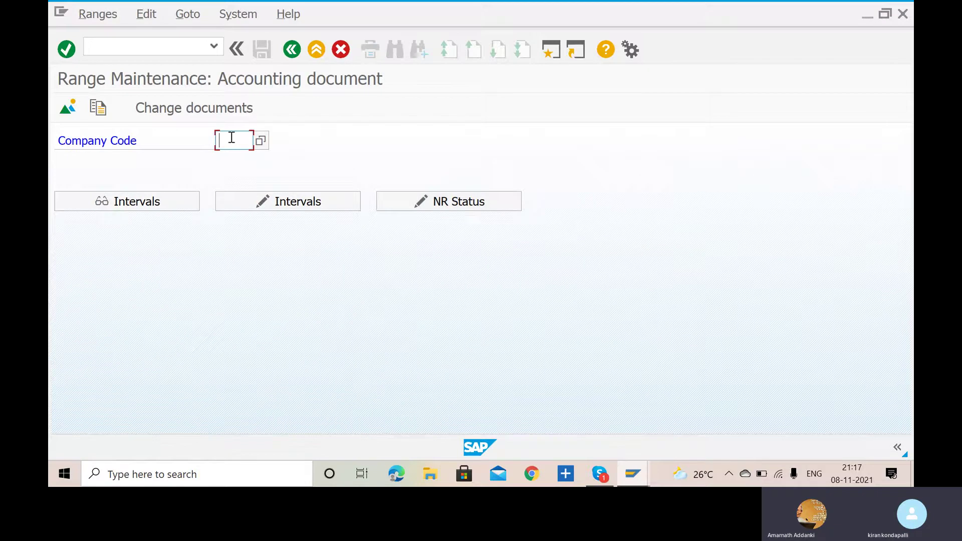
pyautogui.write('VARL')
pyautogui.click(329, 210)
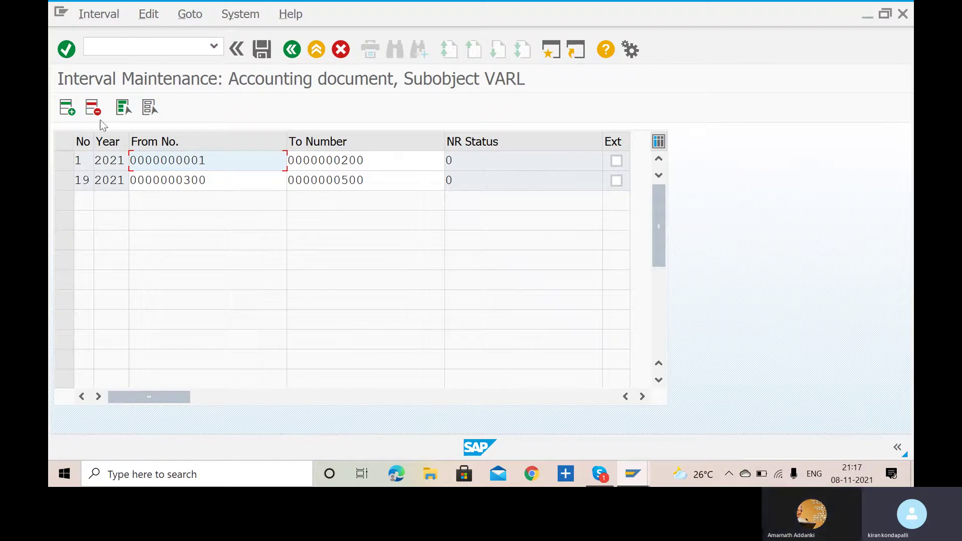
# - Insert a new interval with number 20, year 2021 and From No. 000501
pyautogui.click(67, 116)
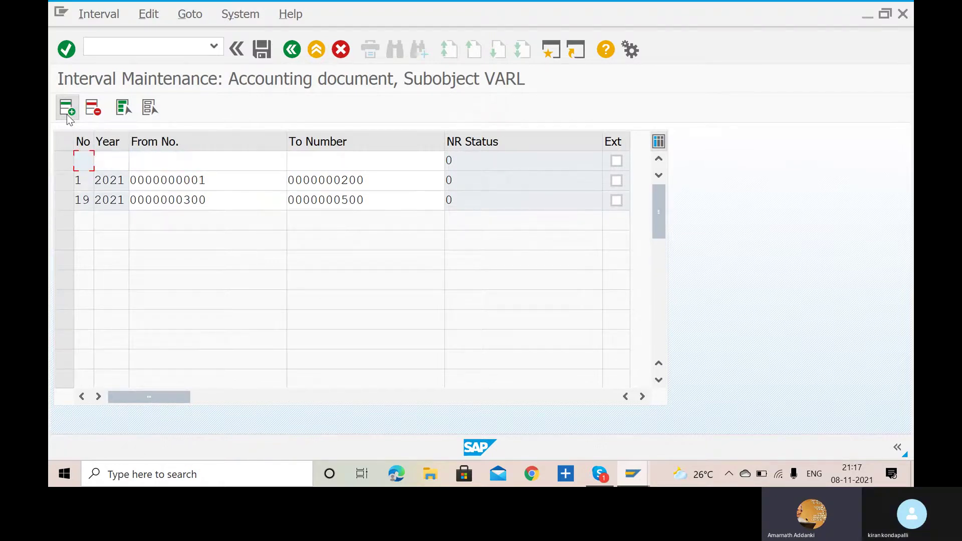
pyautogui.write('20')
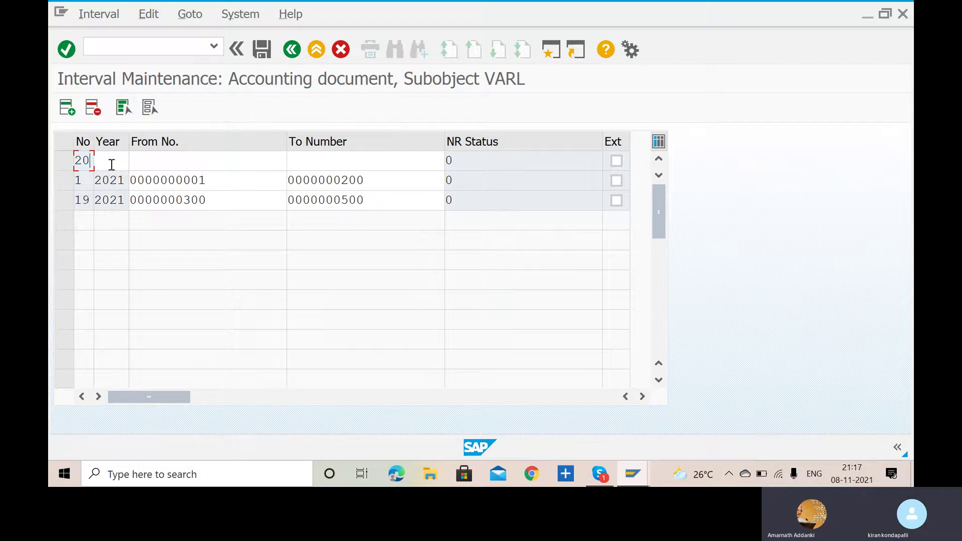
pyautogui.click(111, 164)
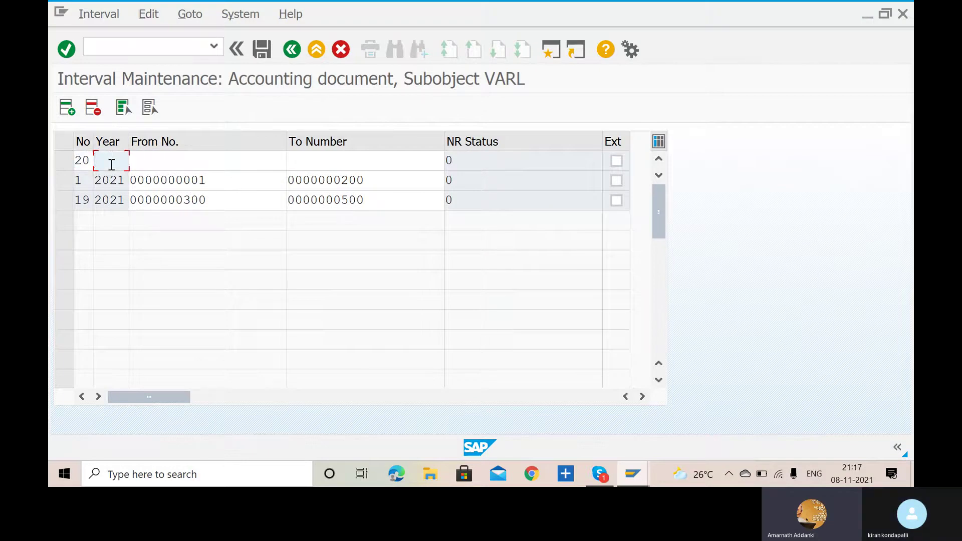
pyautogui.write('2021')
pyautogui.click(195, 162)
pyautogui.write('000')
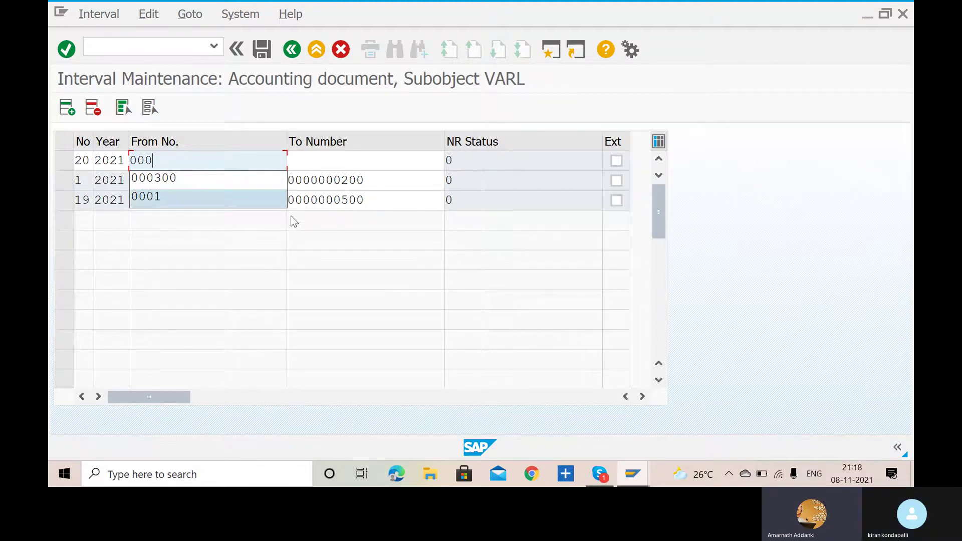
pyautogui.write('501')
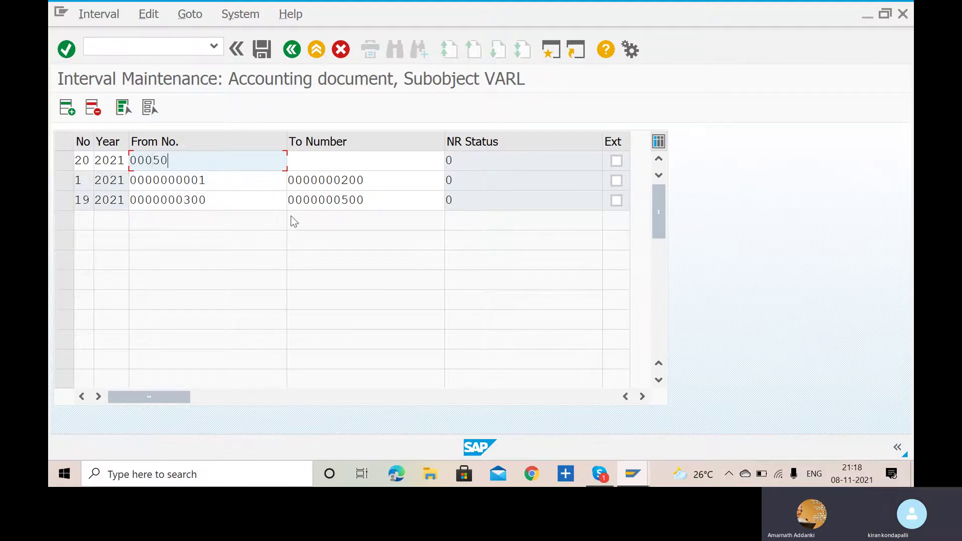
# - Change the From No. of interval 20 to 000500 and set its To Number to 0001000
pyautogui.click(361, 157)
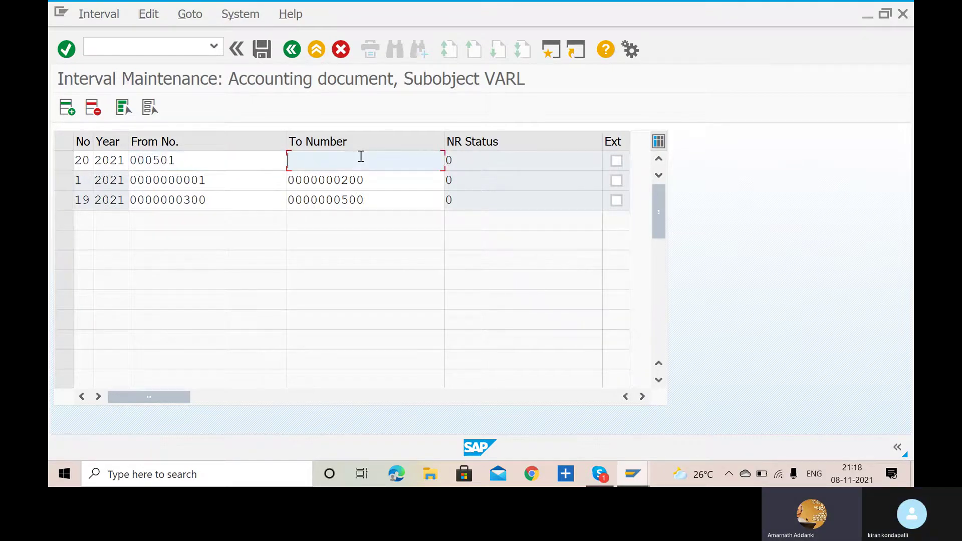
pyautogui.click(254, 166)
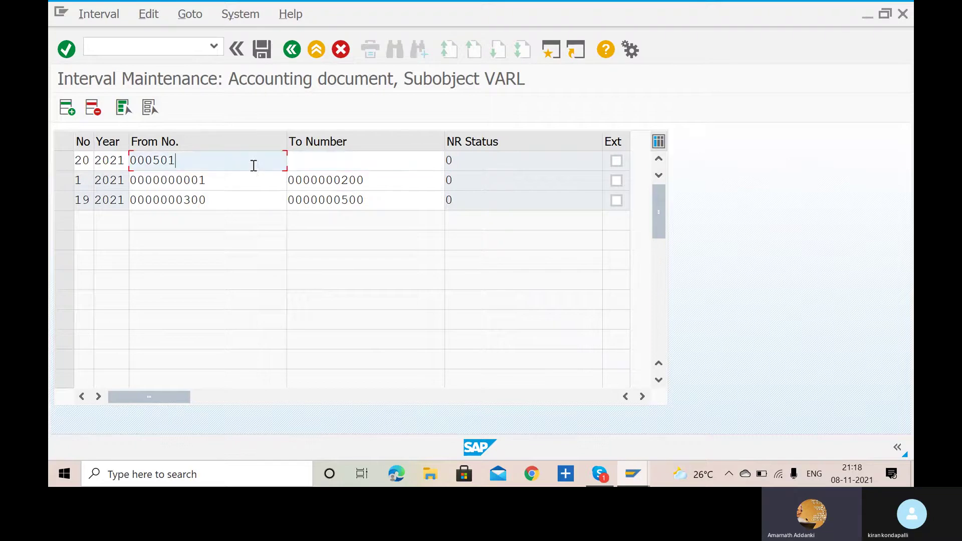
pyautogui.press('BackSpace')
pyautogui.write('0')
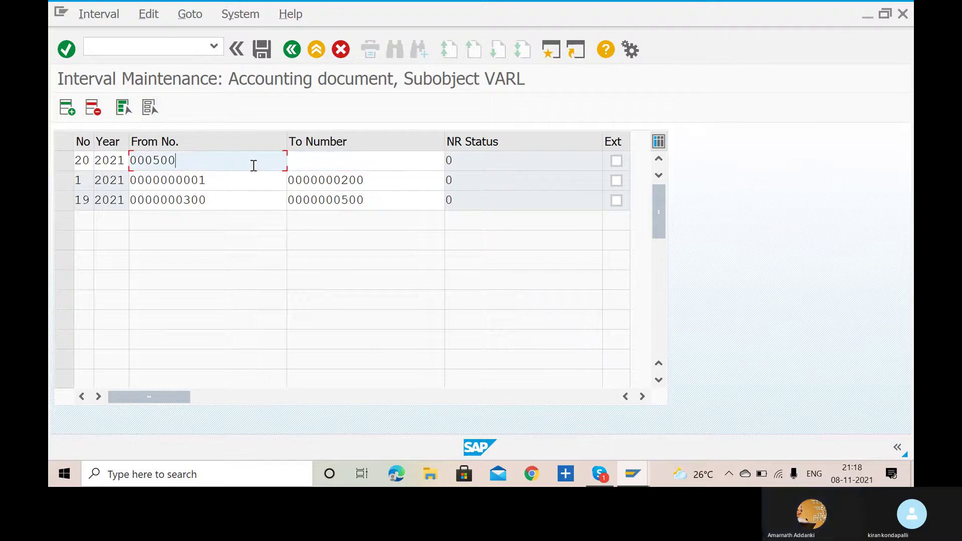
pyautogui.click(302, 156)
pyautogui.write('0001')
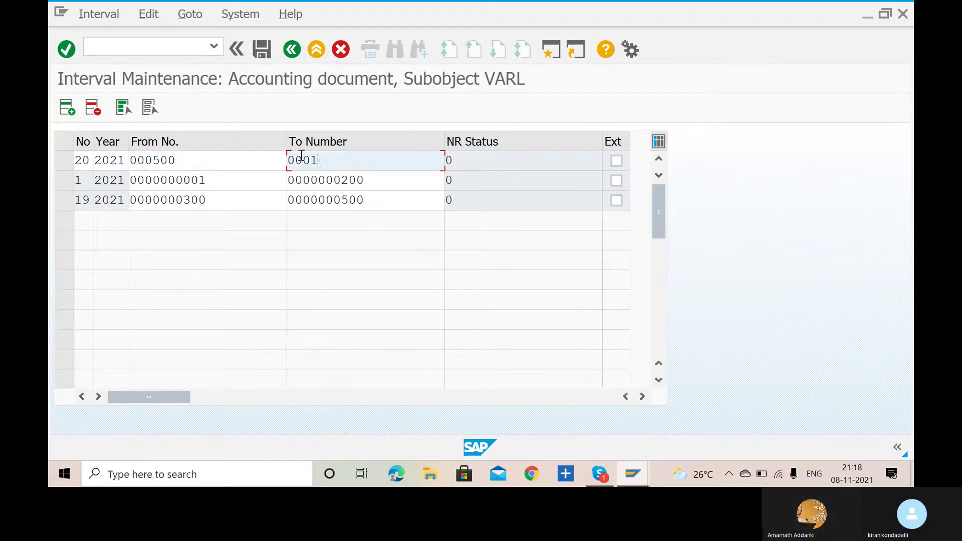
pyautogui.write('000')
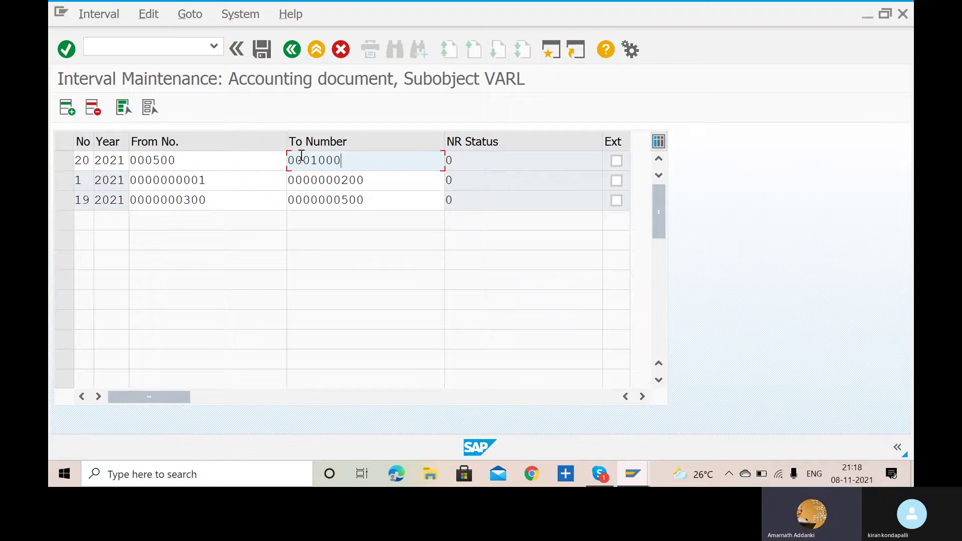
pyautogui.press('Return')
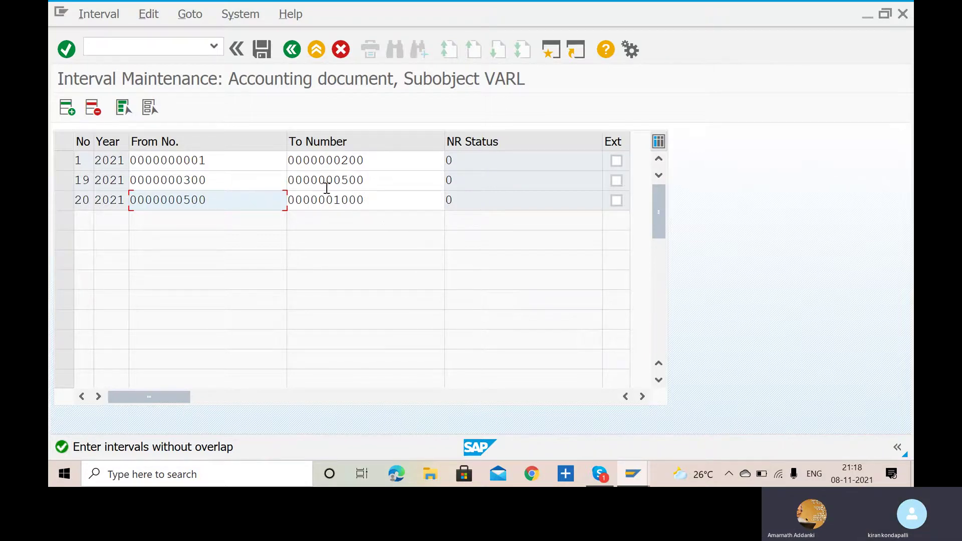
pyautogui.press('BackSpace')
pyautogui.write('1')
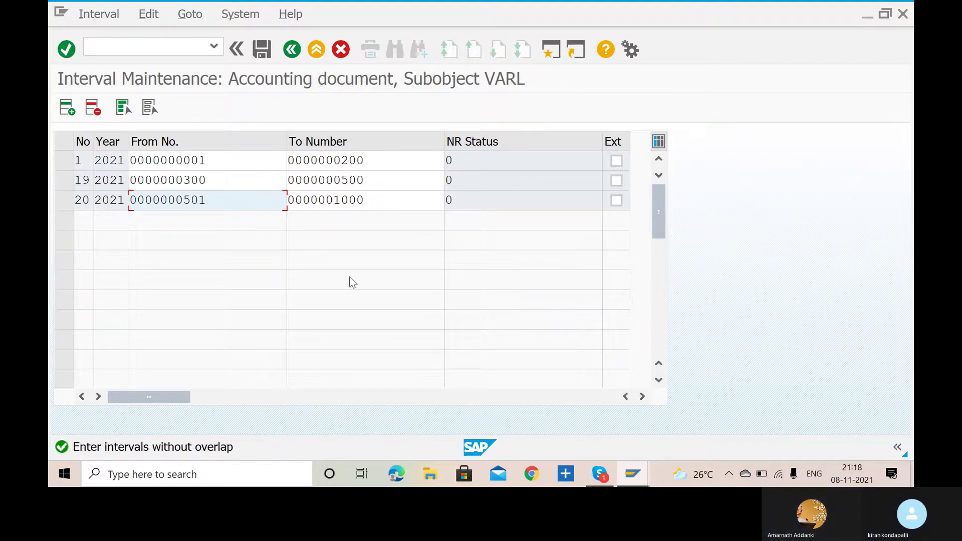
pyautogui.press('Return')
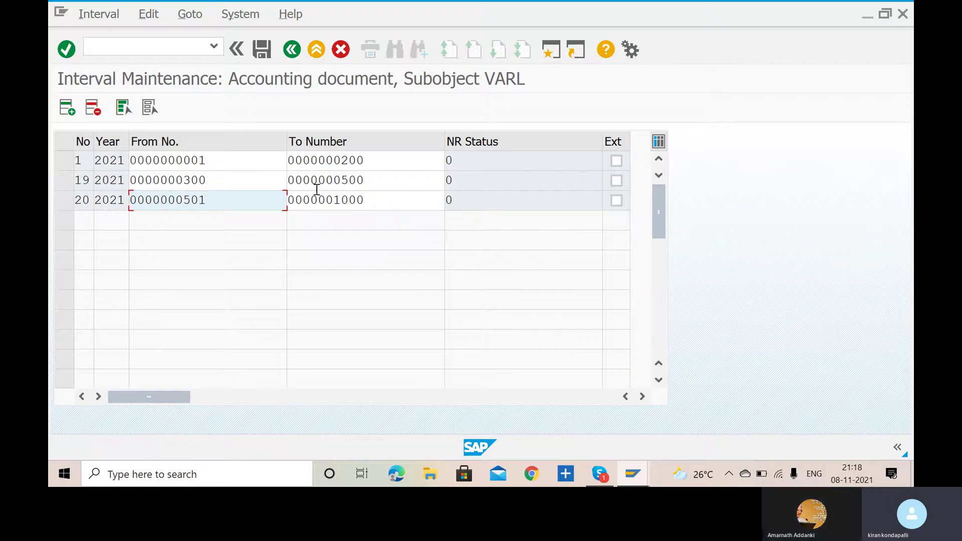
pyautogui.press('Return')
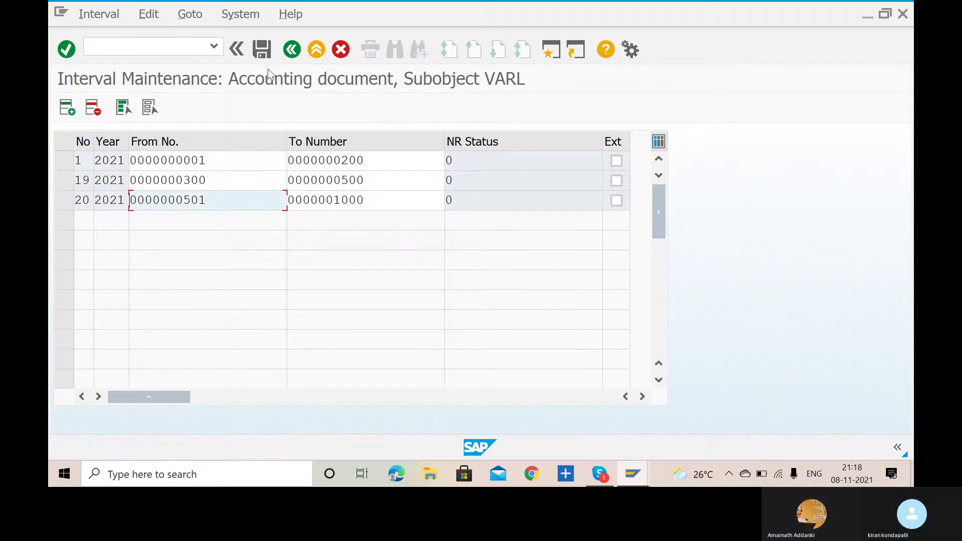
pyautogui.click(269, 56)
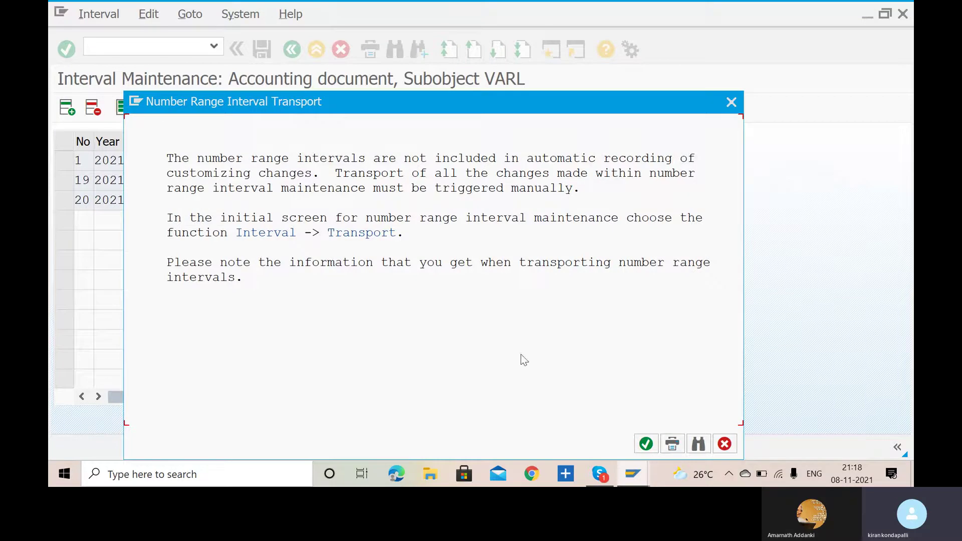
pyautogui.click(647, 443)
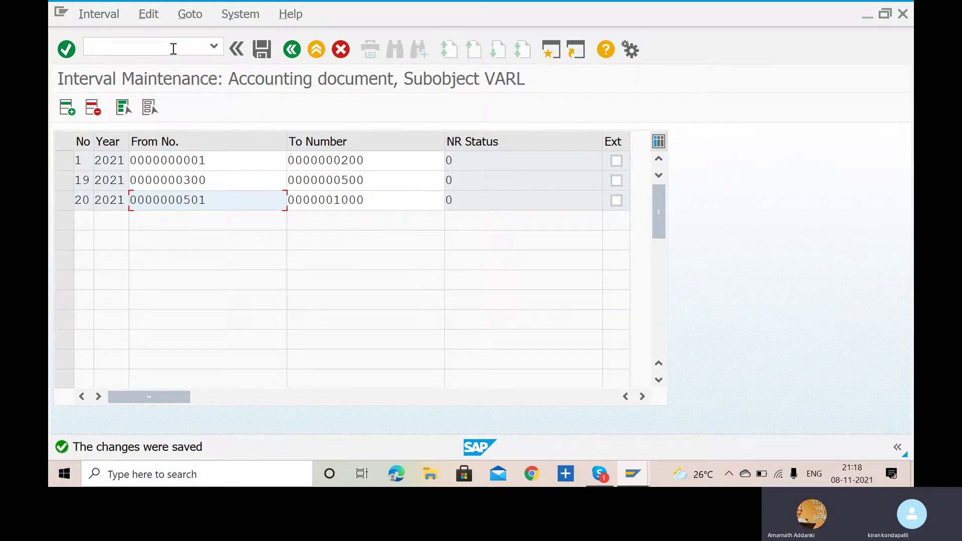
# - Return to the document types overview with the command /NOBA7
pyautogui.click(188, 50)
pyautogui.write('/NO')
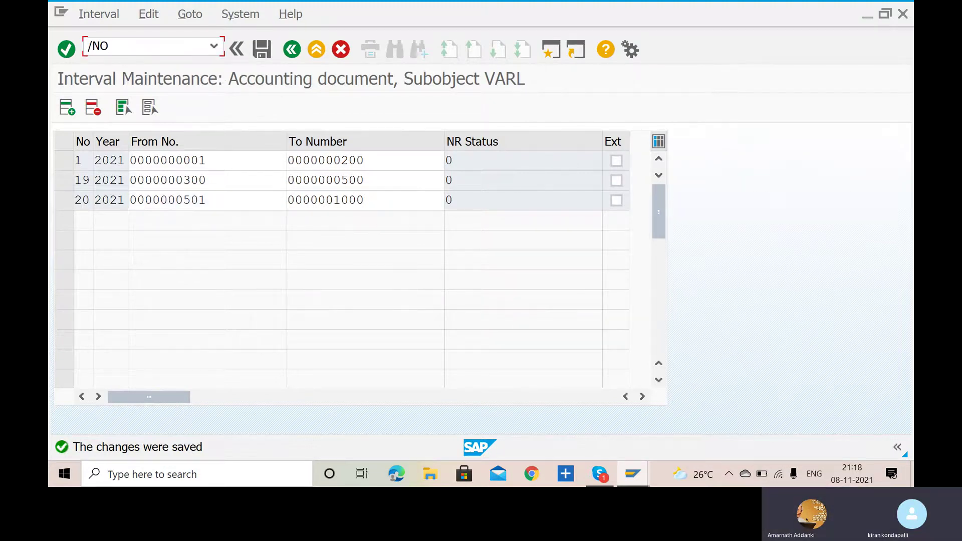
pyautogui.write('BA7')
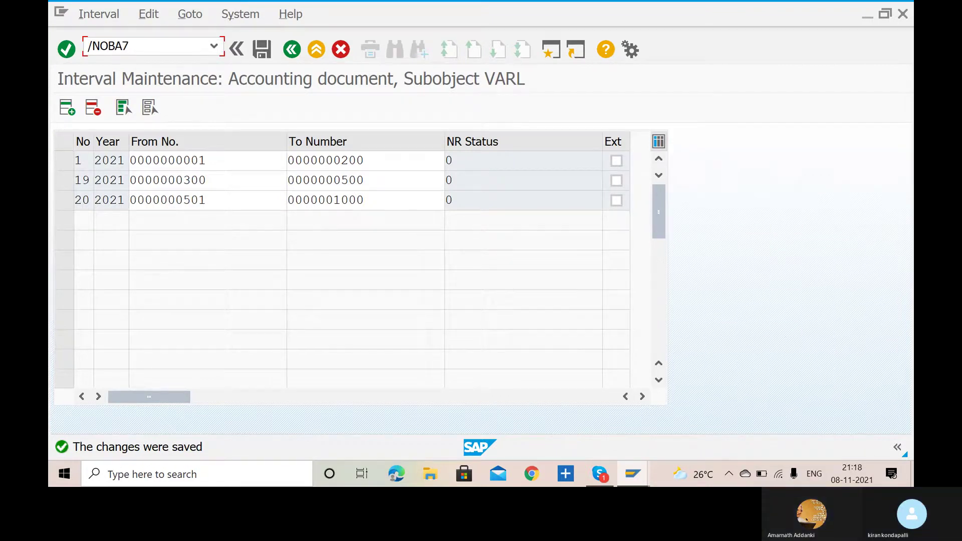
pyautogui.press('Return')
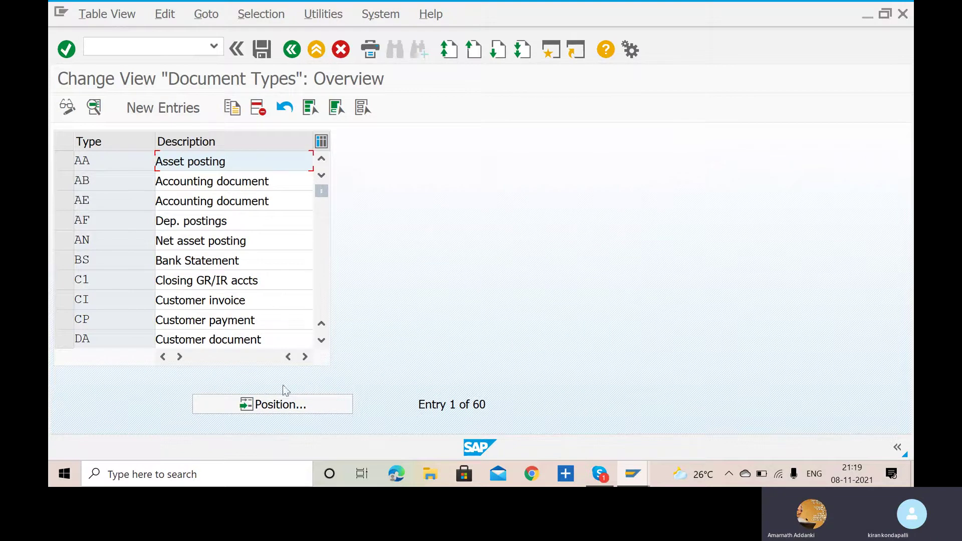
# - Position the document types list at type DR and open the Customer invoice details to view its account types and control data
pyautogui.click(284, 406)
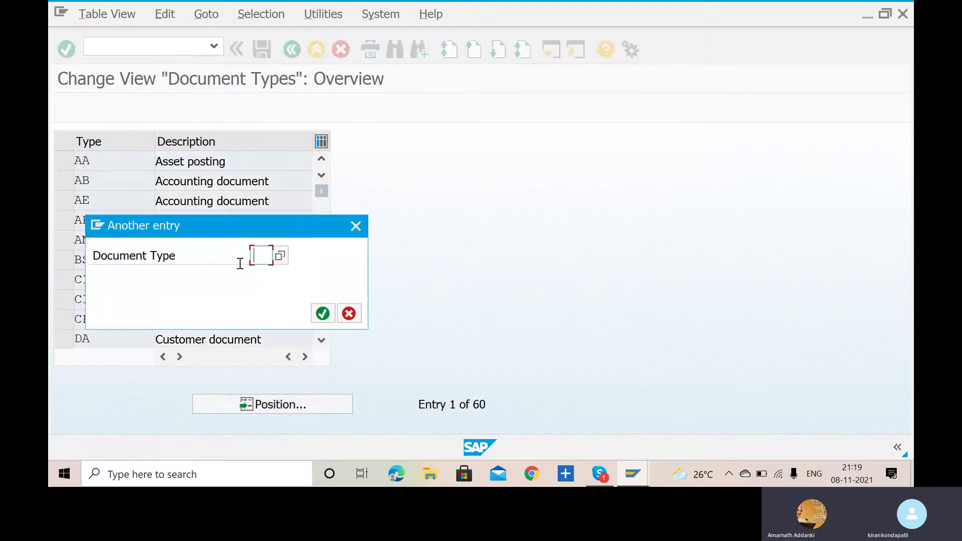
pyautogui.write('DR')
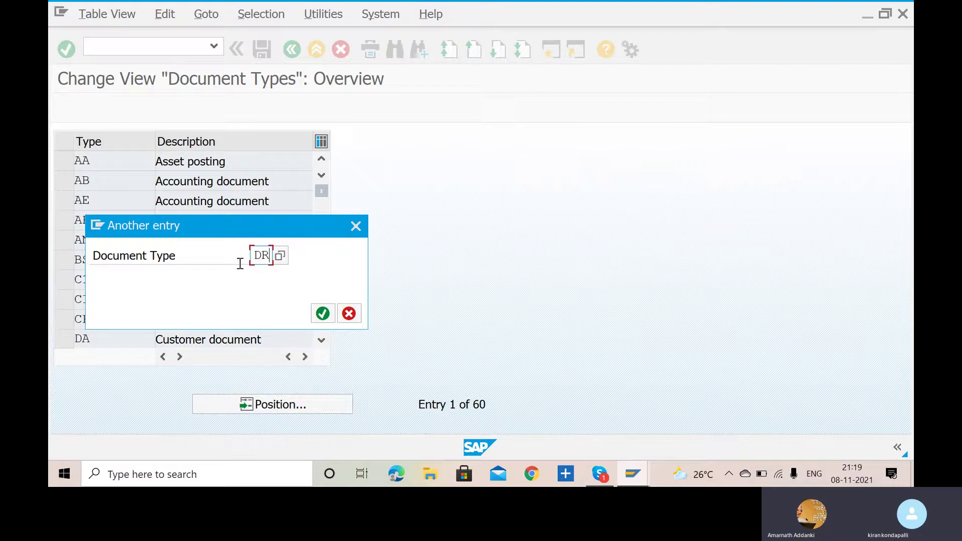
pyautogui.click(323, 314)
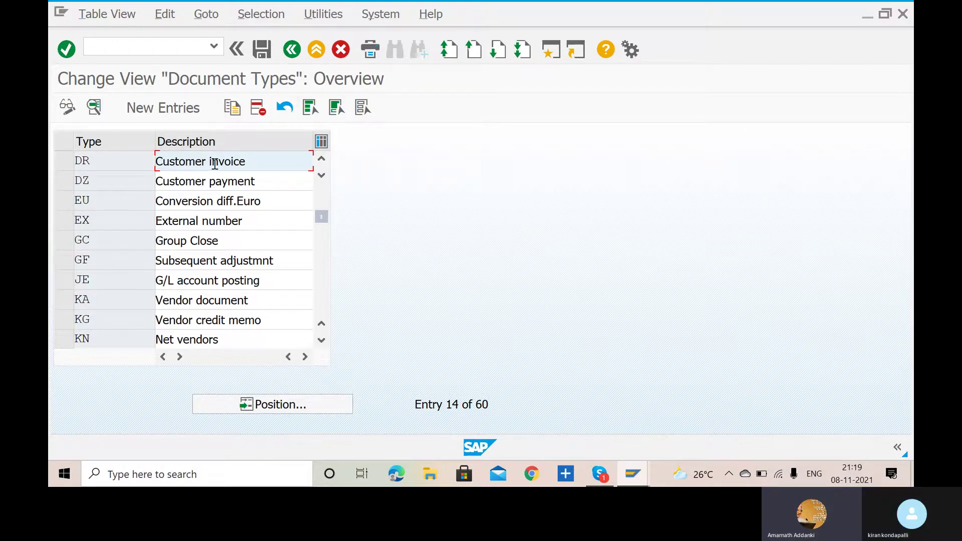
pyautogui.doubleClick(255, 168)
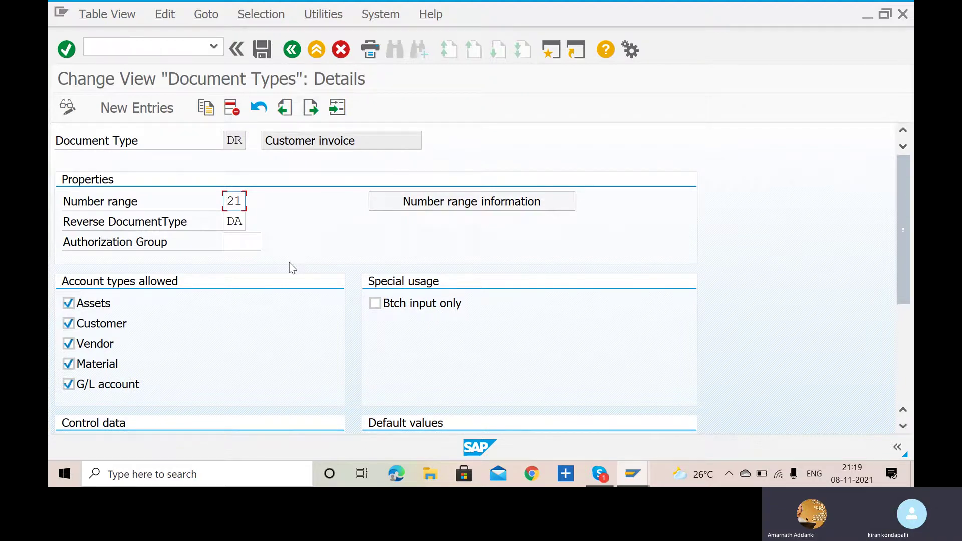
pyautogui.scroll(-5, 293, 268)
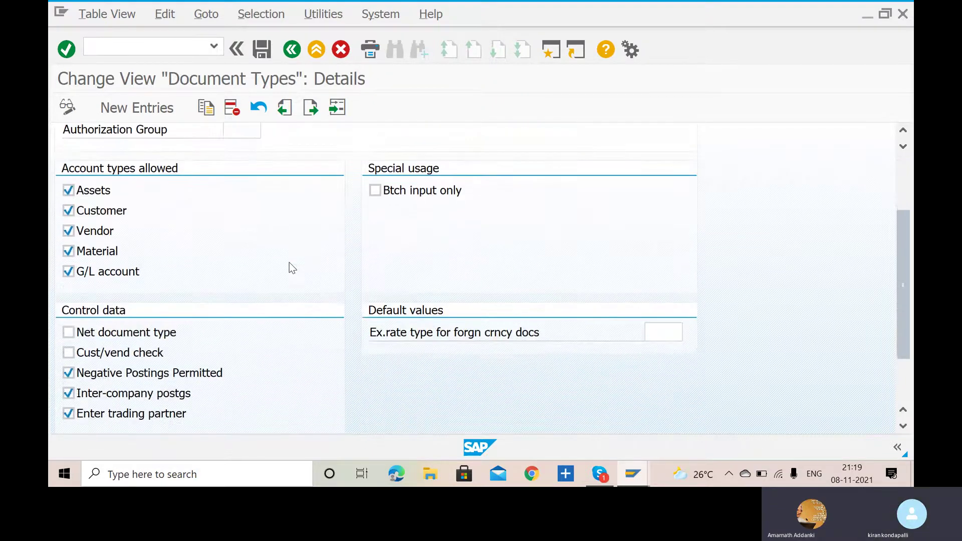
pyautogui.scroll(-2, 292, 268)
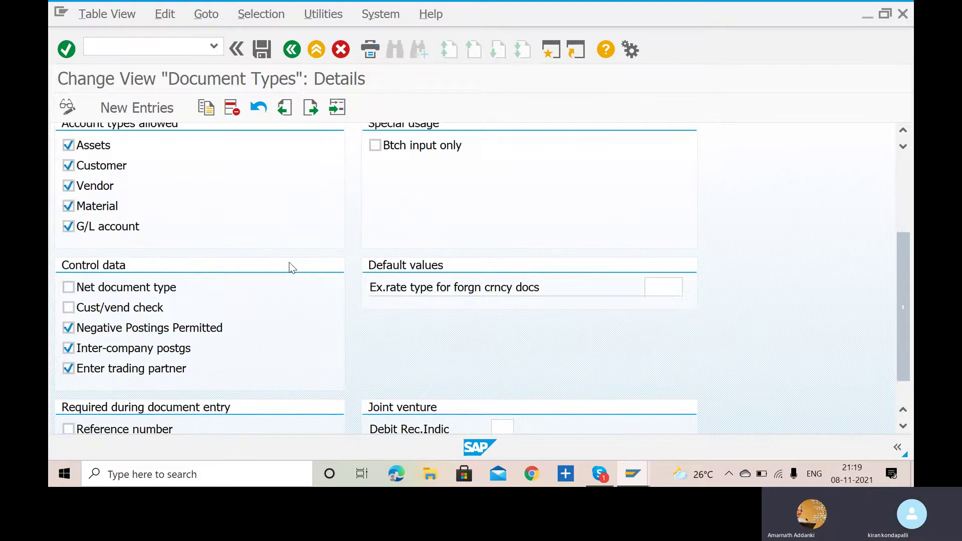
# - Save the DR document type and open the accounting document number range intervals of company code VARL for editing
pyautogui.scroll(5, 292, 268)
pyautogui.scroll(1, 292, 268)
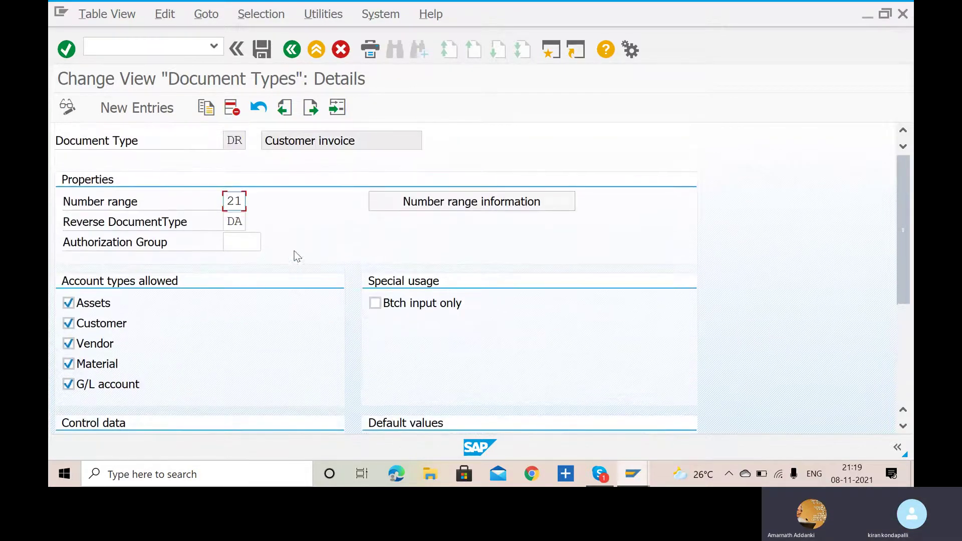
pyautogui.click(269, 56)
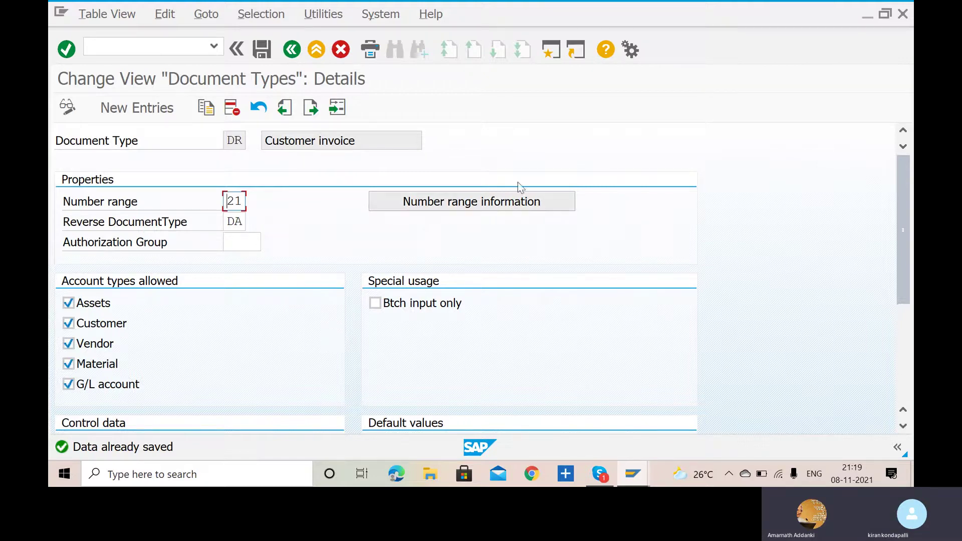
pyautogui.click(505, 205)
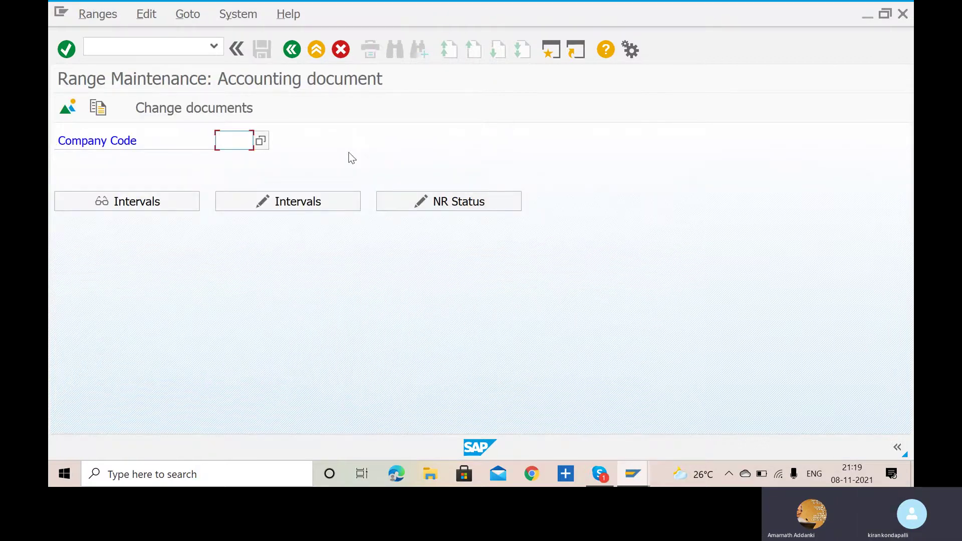
pyautogui.write('VARL')
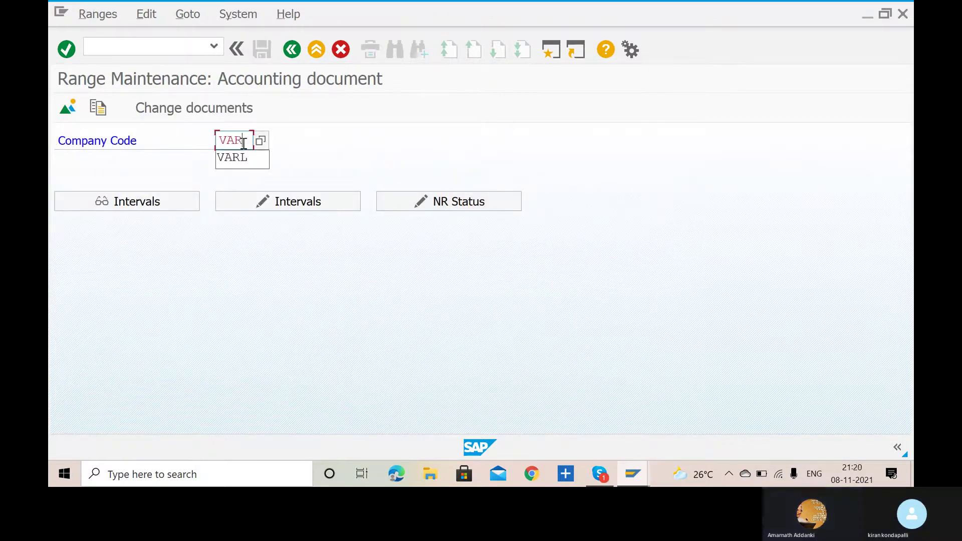
pyautogui.click(297, 203)
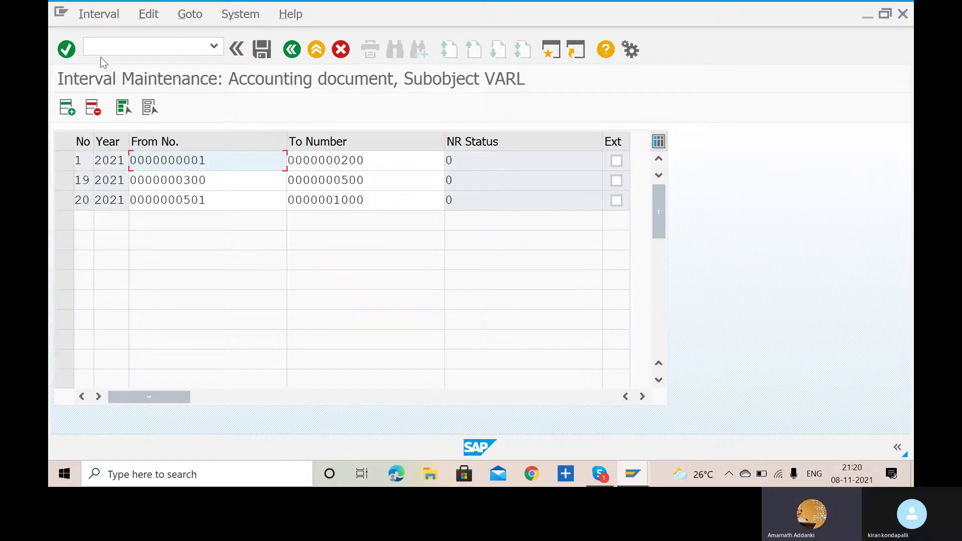
# - Insert number range interval 21 for year 2021 with From No. 0001000
pyautogui.click(64, 108)
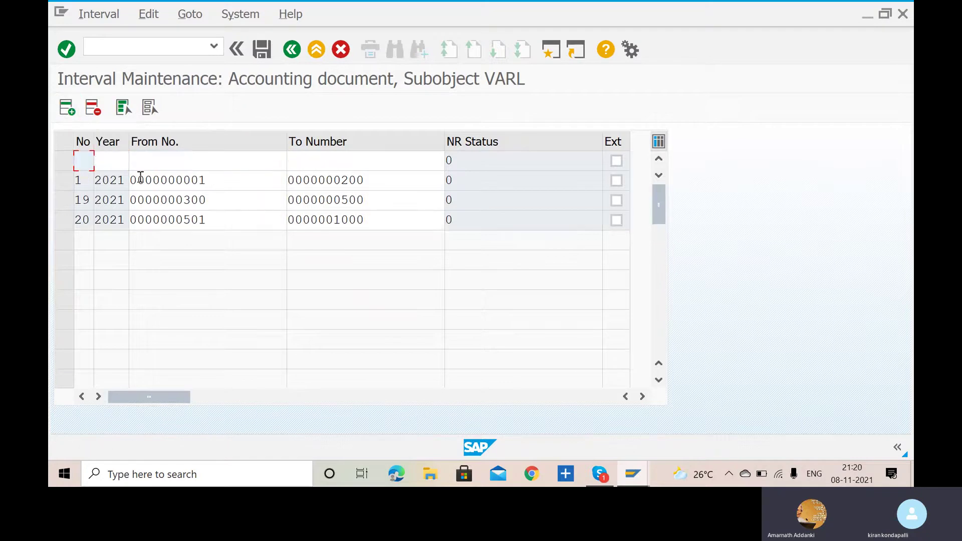
pyautogui.write('21')
pyautogui.click(120, 162)
pyautogui.write('2021')
pyautogui.click(181, 155)
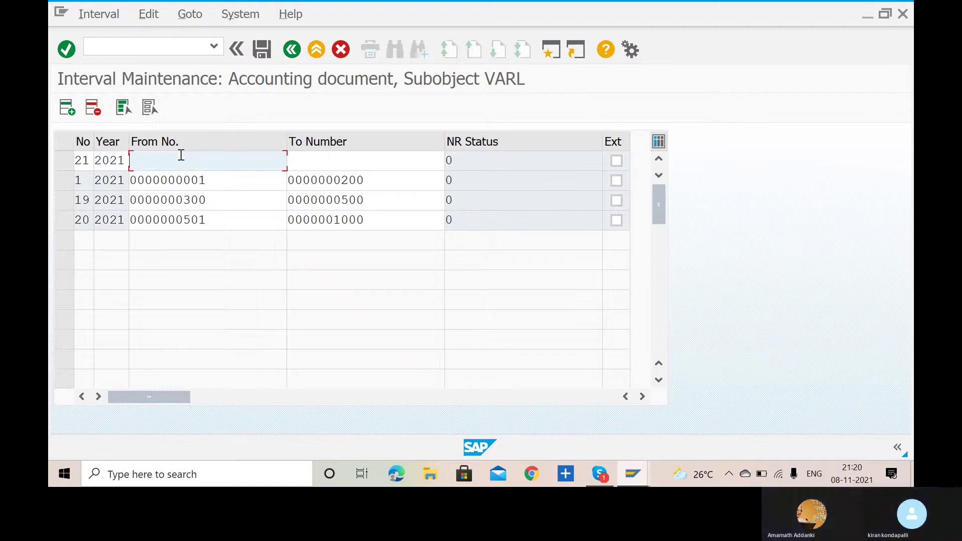
pyautogui.write('0001000')
pyautogui.click(311, 162)
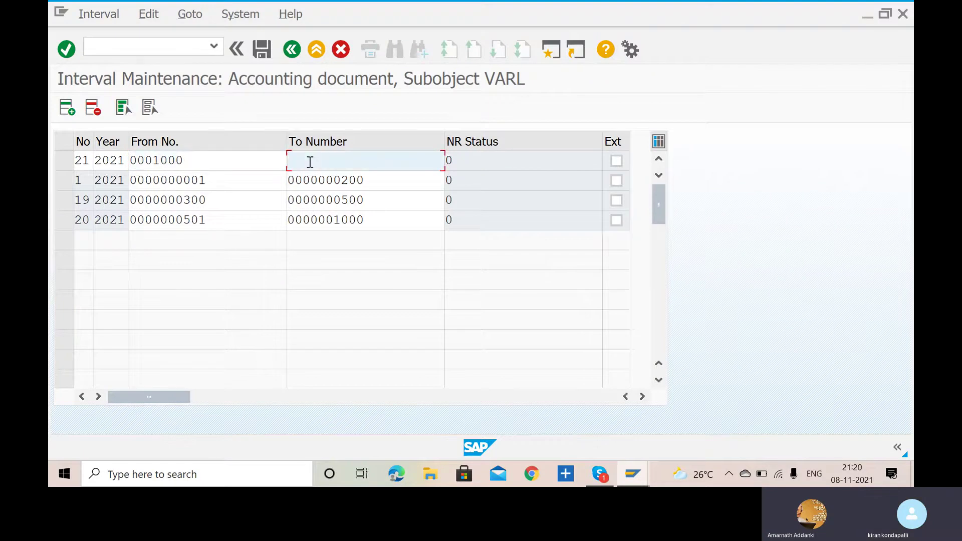
# - Correct the From No. of interval 21 to 0001001 and set its To Number to 0001500
pyautogui.write('000')
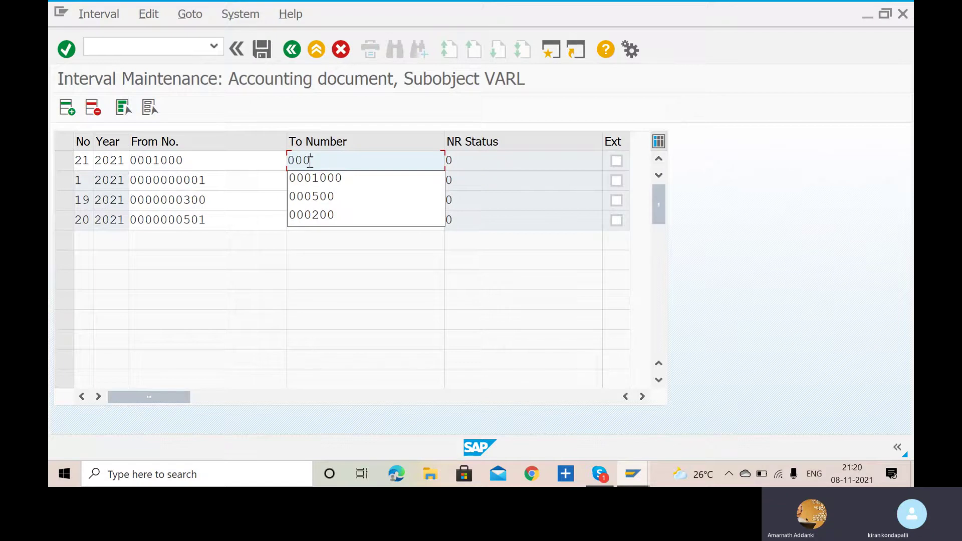
pyautogui.click(197, 165)
pyautogui.press('BackSpace')
pyautogui.write('1')
pyautogui.press('Tab')
pyautogui.click(315, 161)
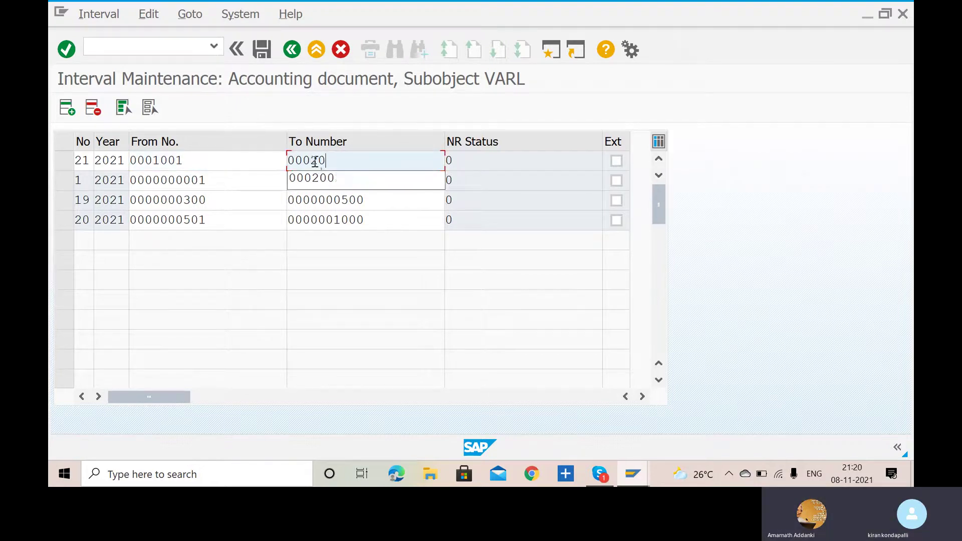
pyautogui.write('200')
pyautogui.press('BackSpace')
pyautogui.press('BackSpace')
pyautogui.press('BackSpace')
pyautogui.write('1500')
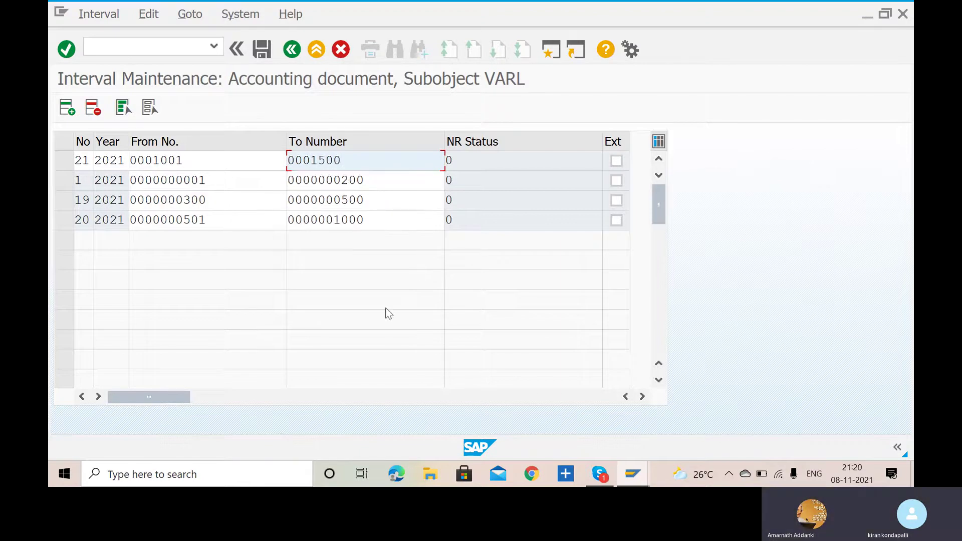
# - Save the VARL number range intervals, including interval 21, and accept the transport notice
pyautogui.click(266, 50)
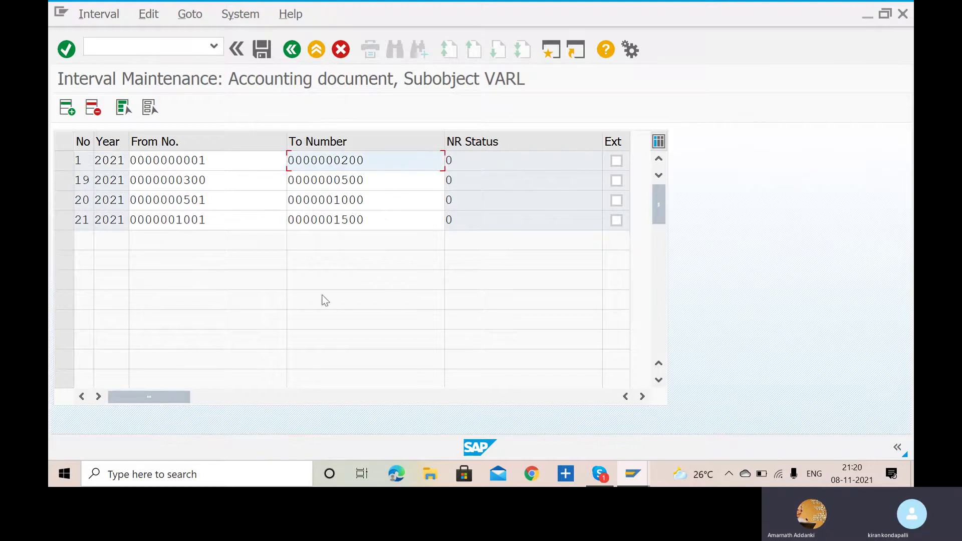
pyautogui.click(263, 50)
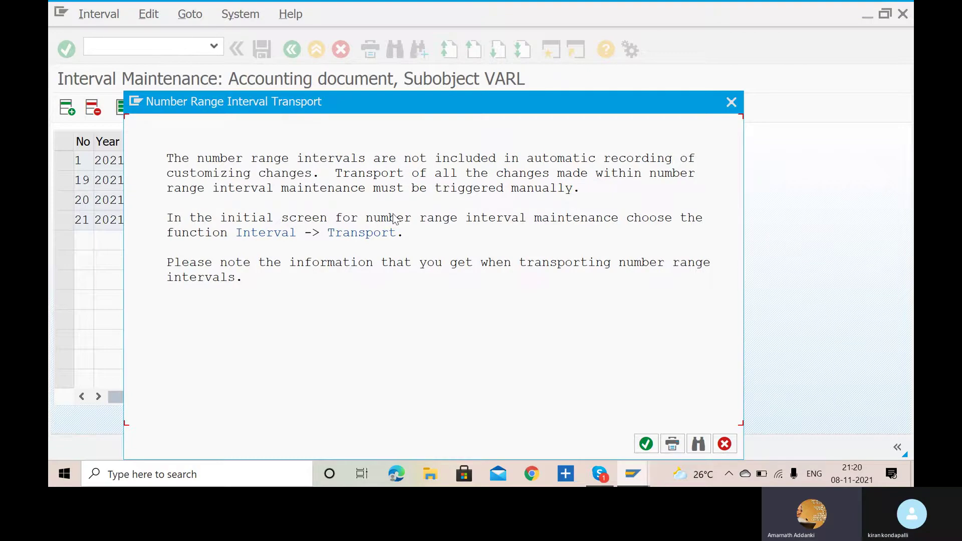
pyautogui.click(646, 444)
# - Try to return to the document types overview with the command /NOBA7, declining to display the locked data
pyautogui.click(182, 44)
pyautogui.write('/NOBA7')
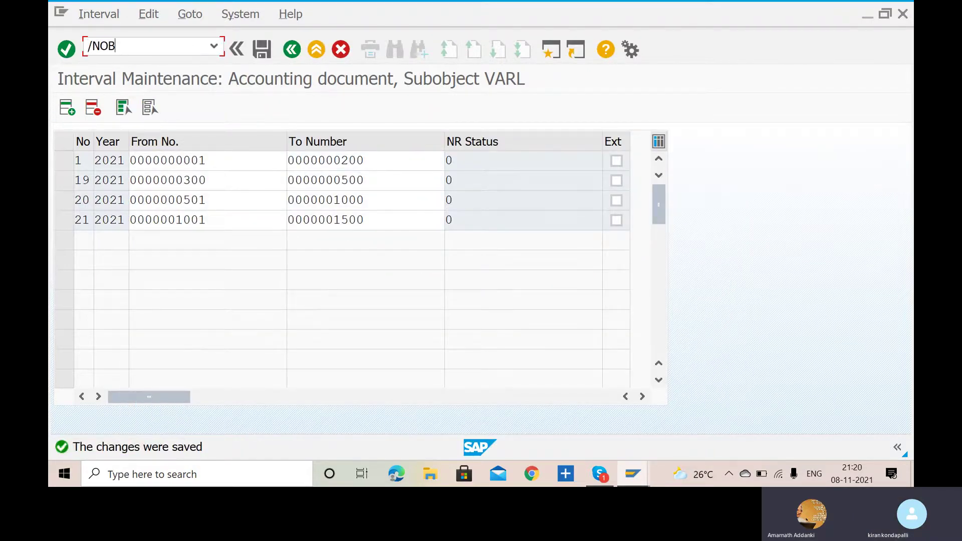
pyautogui.press('Return')
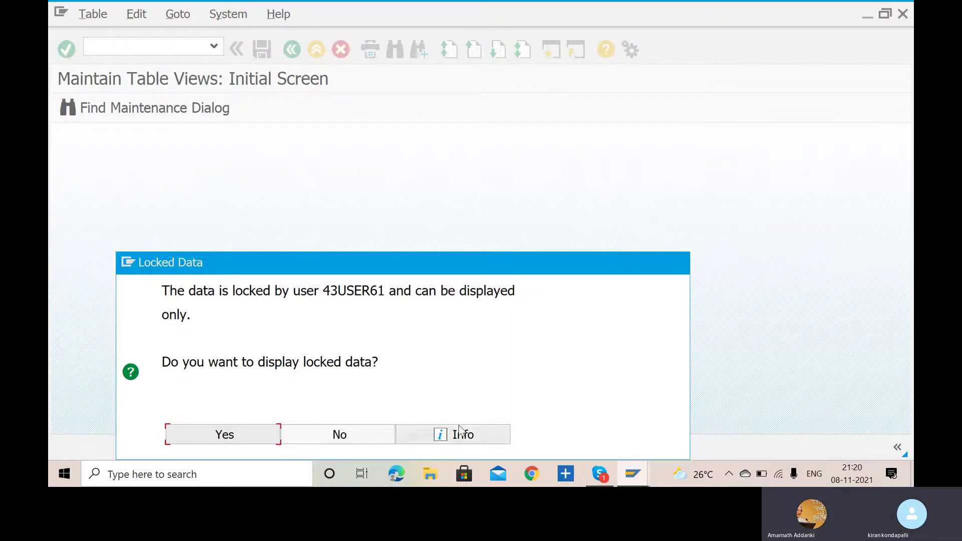
pyautogui.click(341, 438)
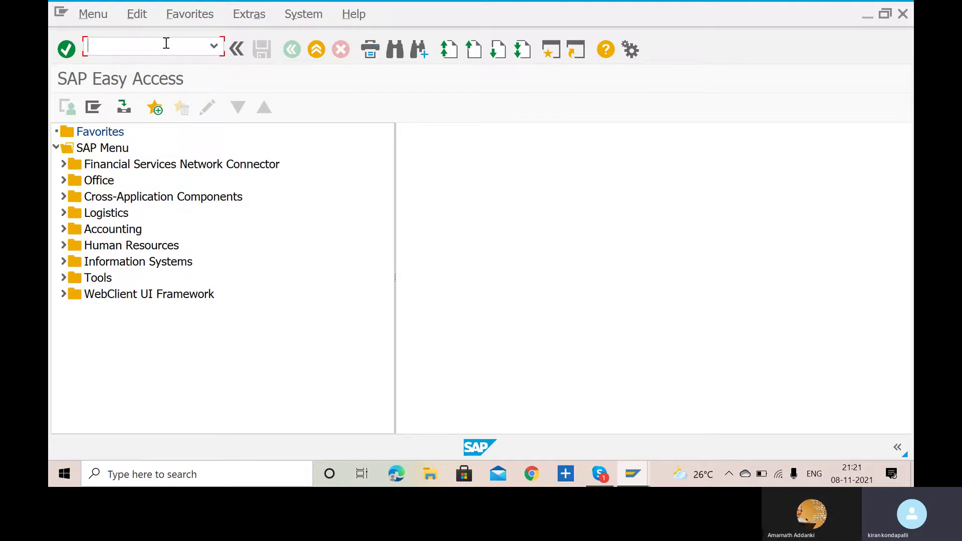
# - Run transaction SM12, clear the user name restriction and list the lock entries of client 800
pyautogui.write('/')
pyautogui.press('BackSpace')
pyautogui.write('O')
pyautogui.press('BackSpace')
pyautogui.write('SM12')
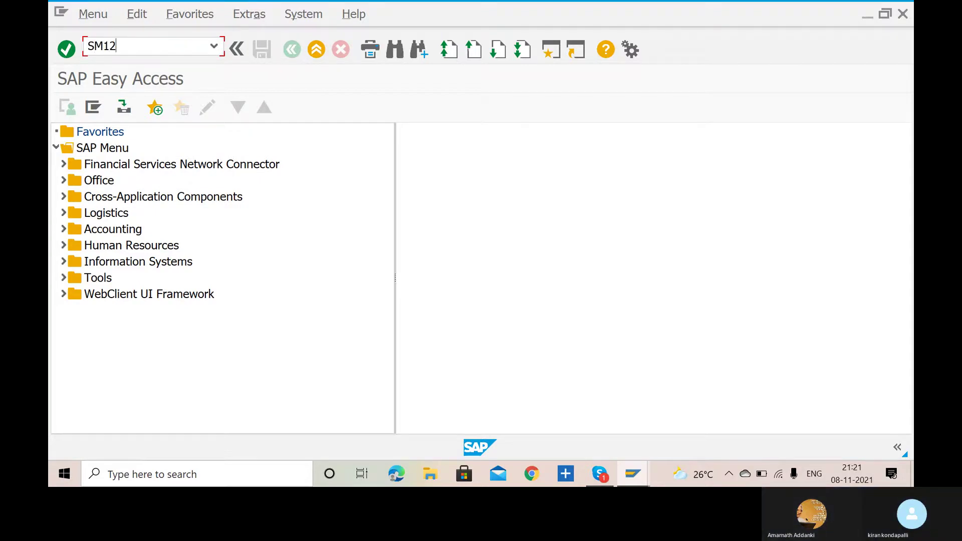
pyautogui.press('Return')
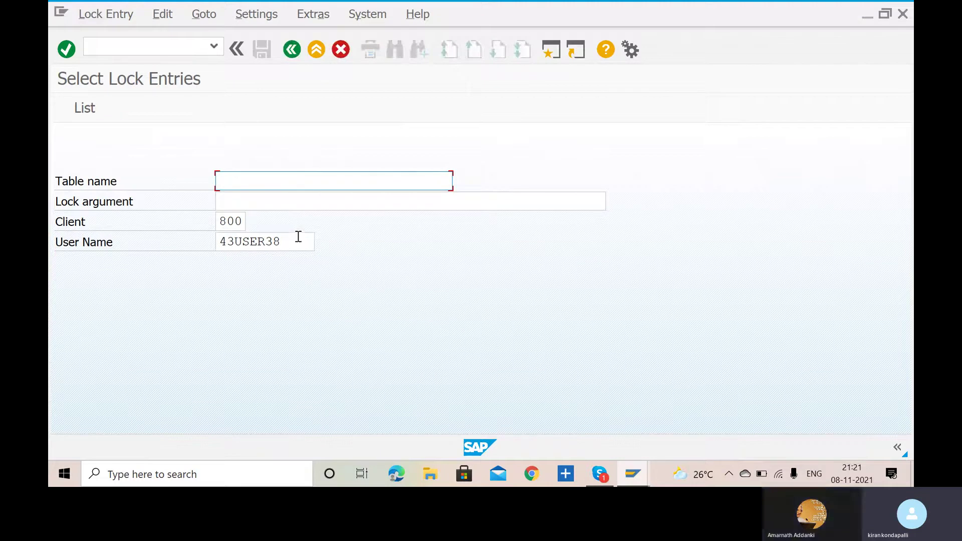
pyautogui.moveTo(293, 242); pyautogui.dragTo(222, 242)
pyautogui.press('BackSpace')
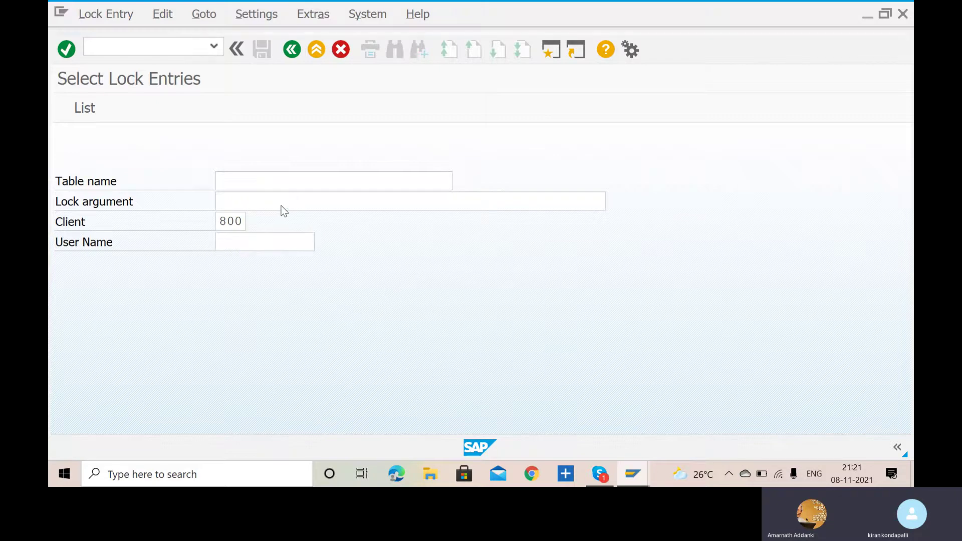
pyautogui.press('Return')
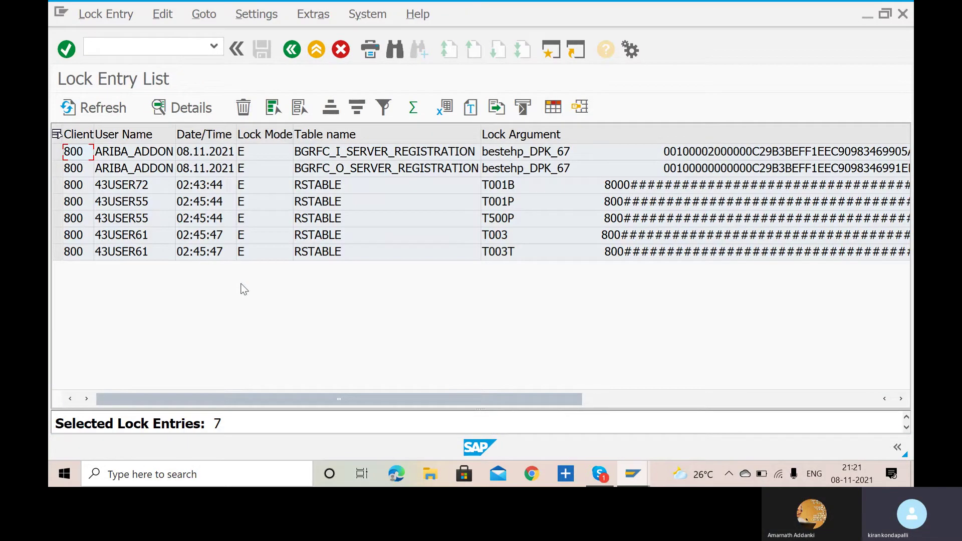
# - Delete all listed lock entries, confirm the deletion and close the explanation window
pyautogui.click(57, 134)
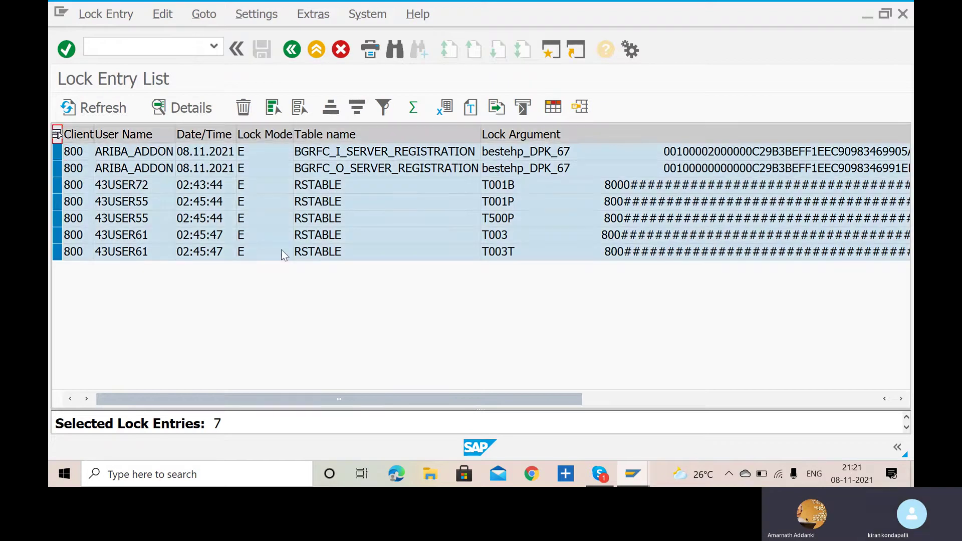
pyautogui.click(244, 110)
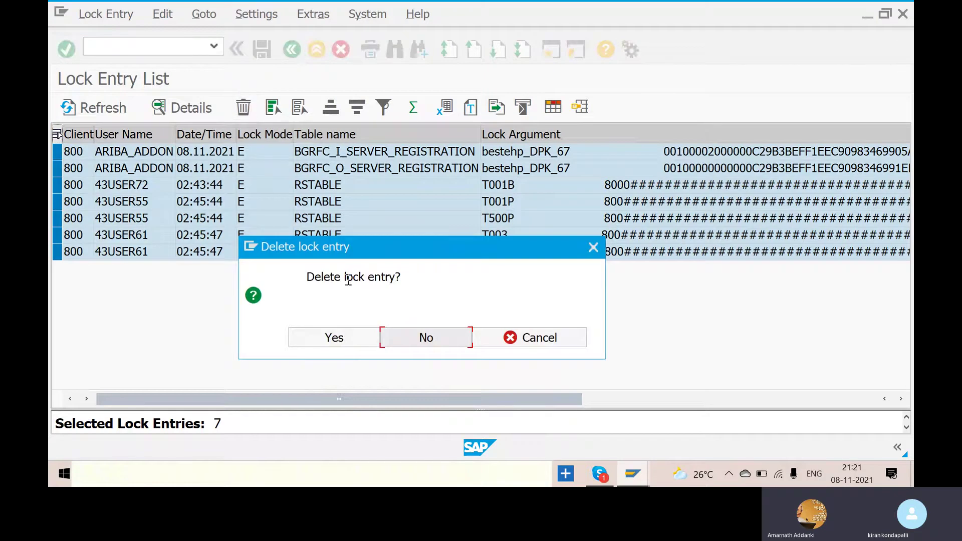
pyautogui.click(357, 340)
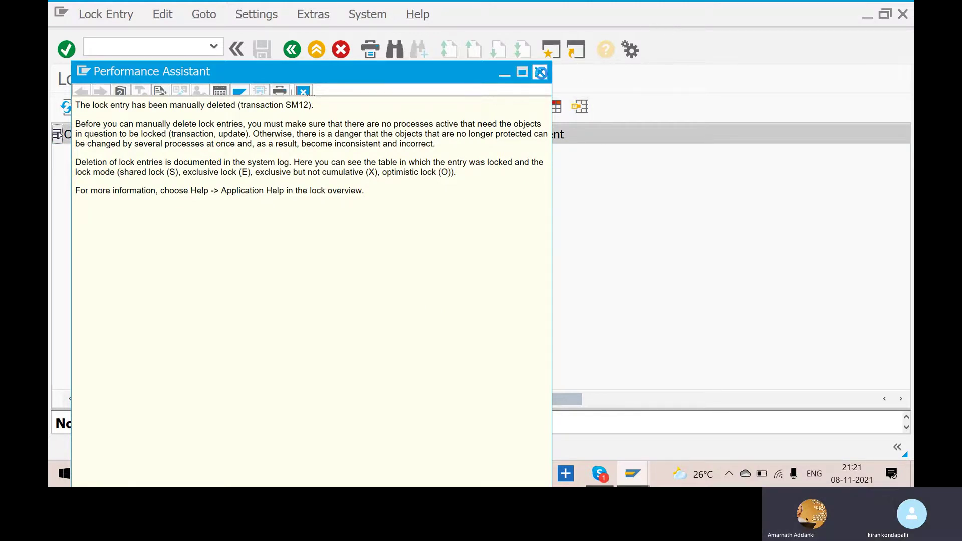
pyautogui.click(540, 73)
# - Leave the lock entry list for the document types overview with the command /NOBA7
pyautogui.click(135, 45)
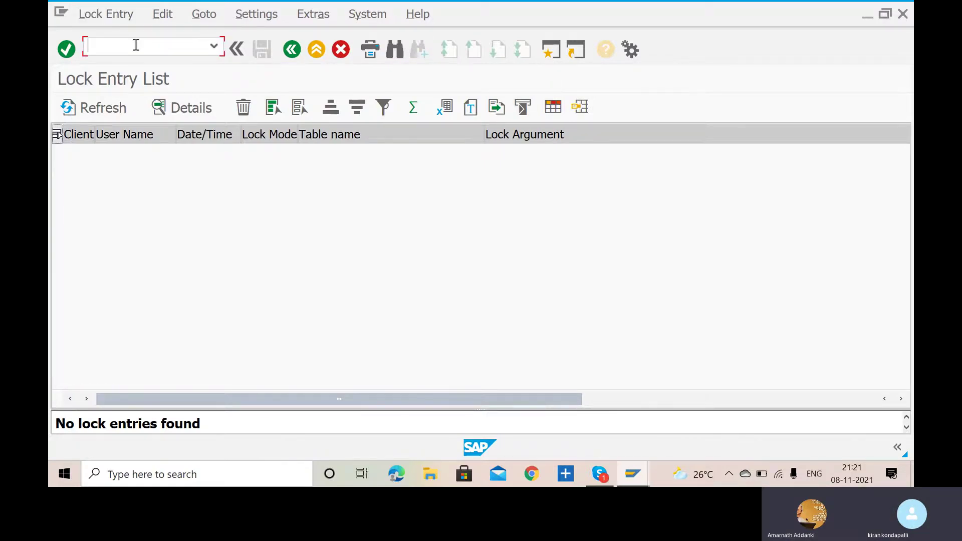
pyautogui.write('OBA7')
pyautogui.press('Return')
pyautogui.click(162, 43)
pyautogui.write('/NOB')
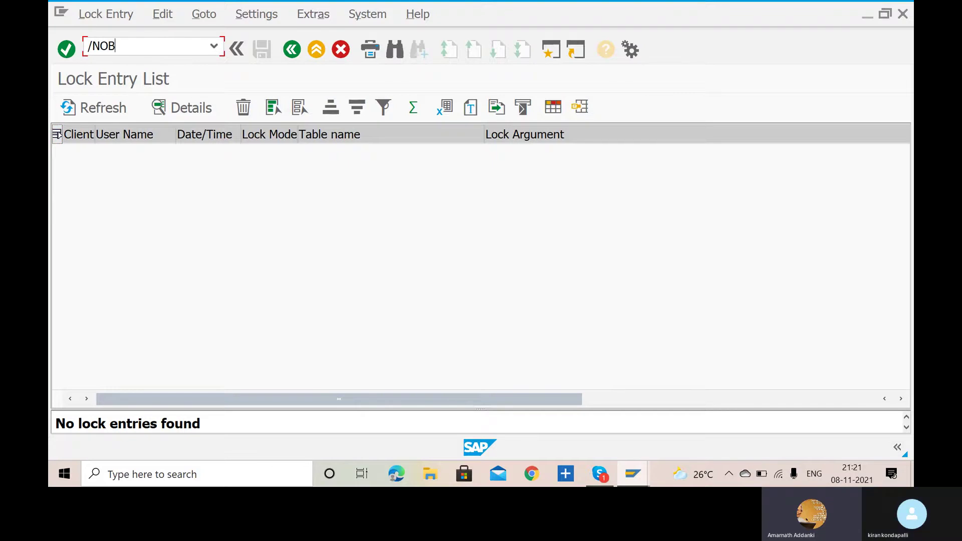
pyautogui.write('A7')
pyautogui.press('Return')
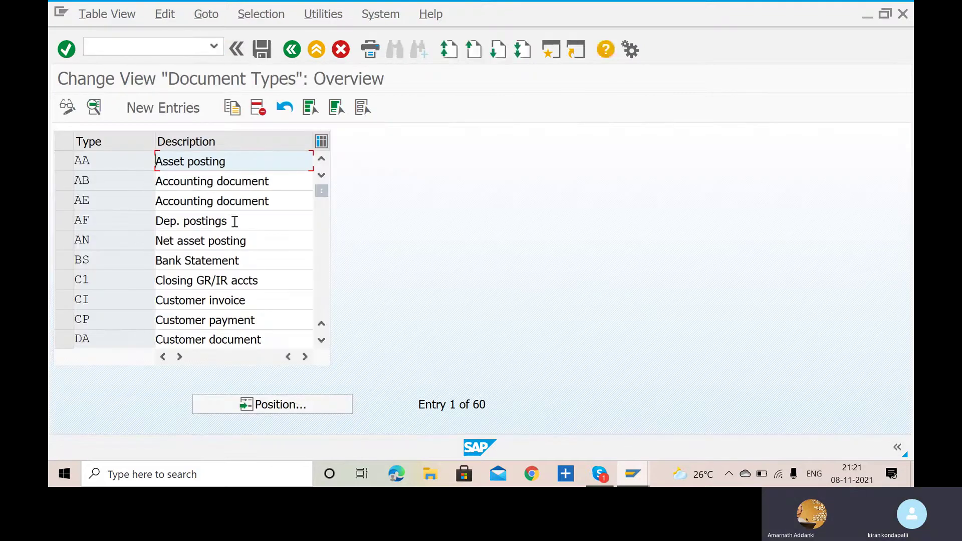
# - Position the document types list at type DZ and open the Customer payment details
pyautogui.click(270, 406)
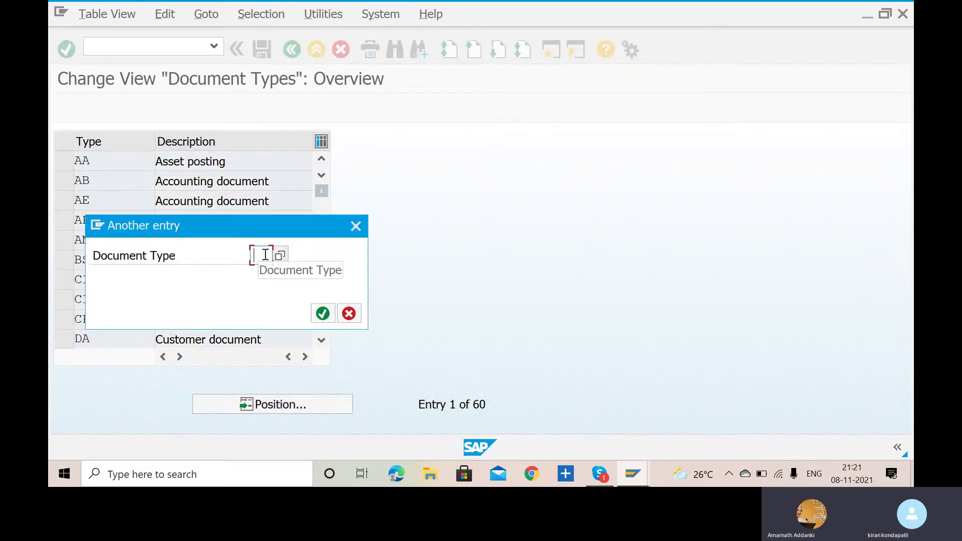
pyautogui.write('D')
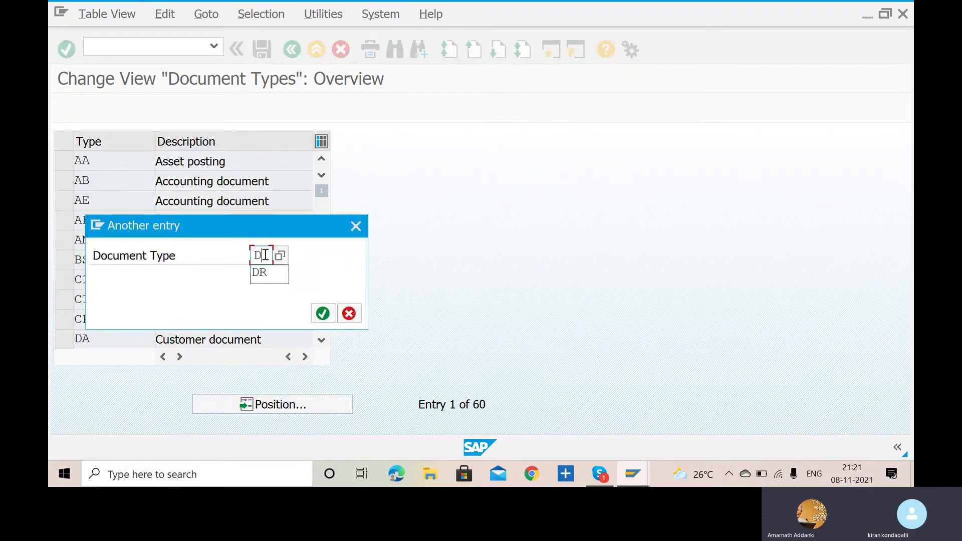
pyautogui.write('R')
pyautogui.click(321, 313)
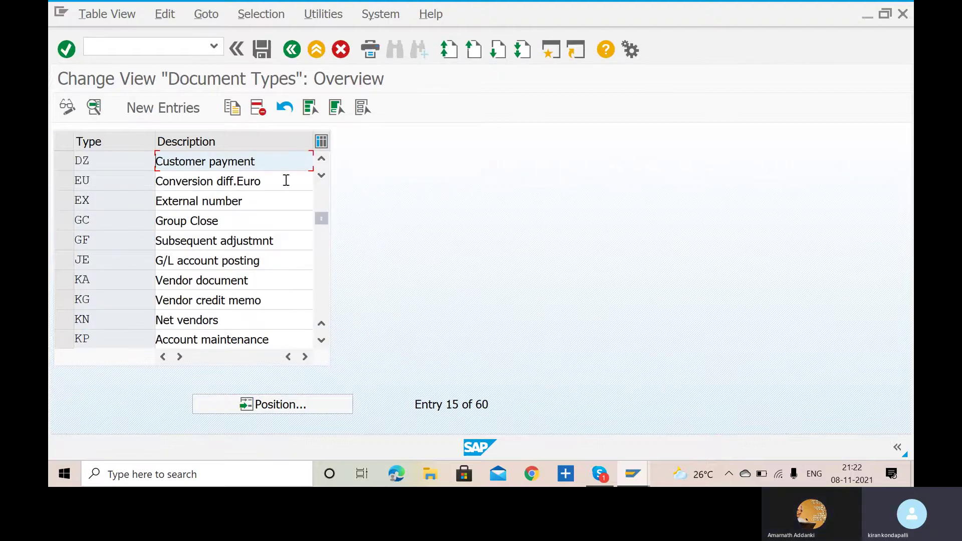
pyautogui.doubleClick(232, 160)
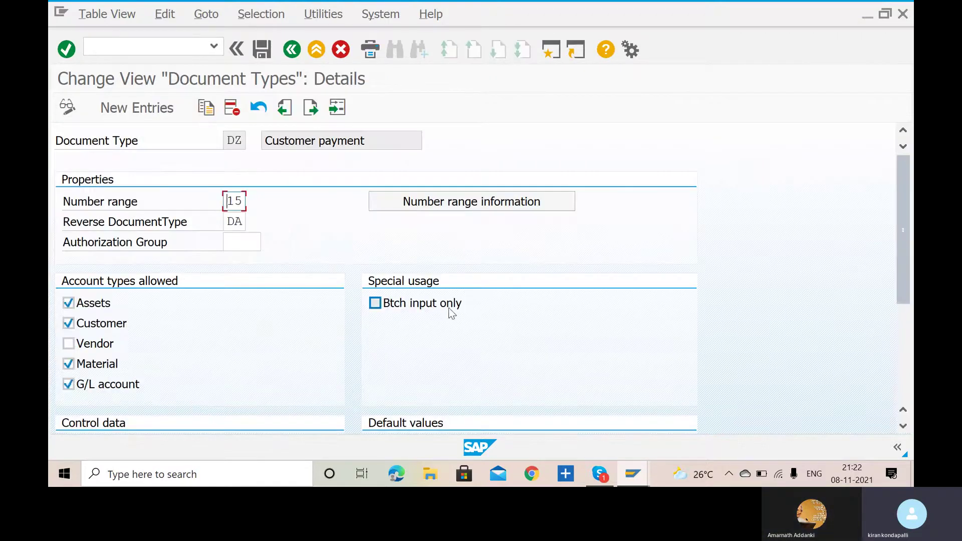
# - Examine the number range, allowed account types and control data of document type DZ
pyautogui.scroll(-3, 449, 310)
pyautogui.scroll(-1, 449, 308)
pyautogui.scroll(4, 449, 309)
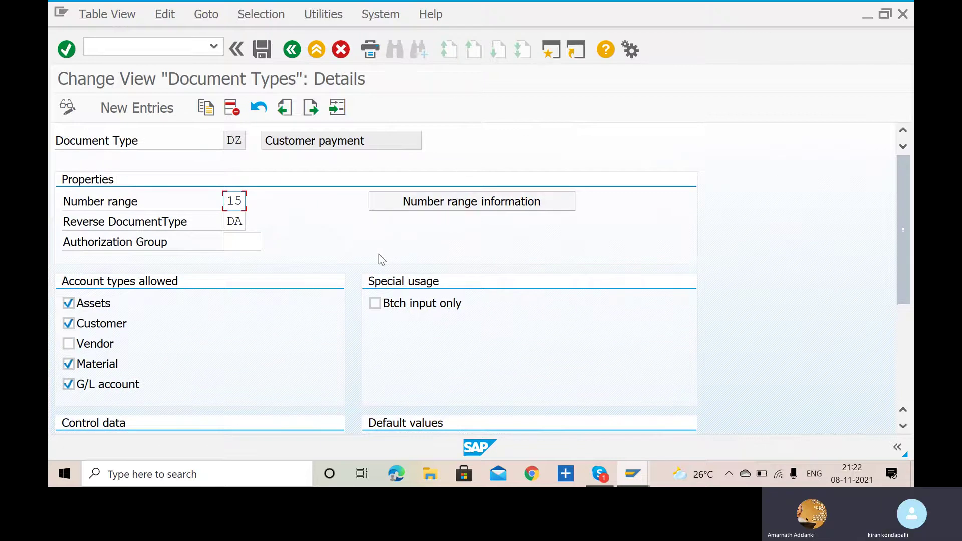
pyautogui.scroll(-2, 379, 254)
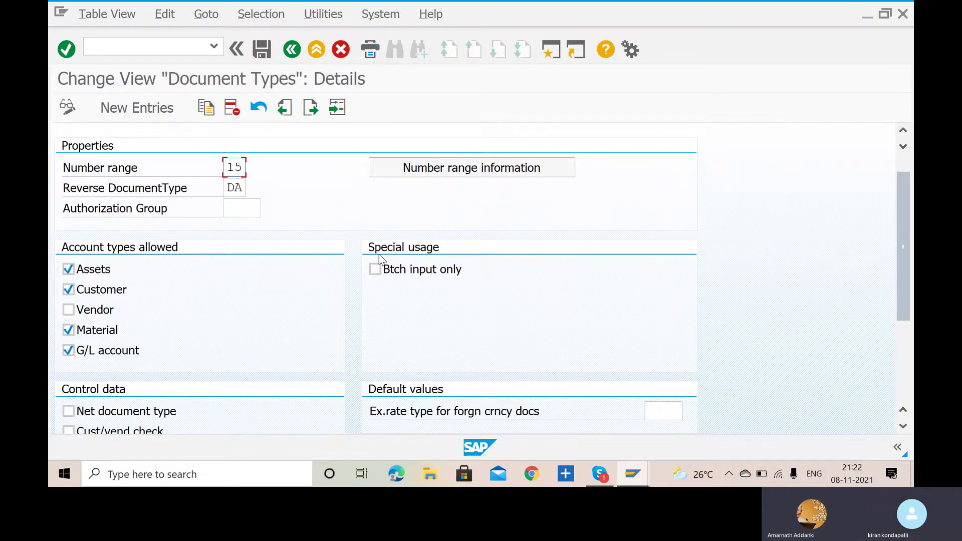
pyautogui.scroll(-2, 379, 255)
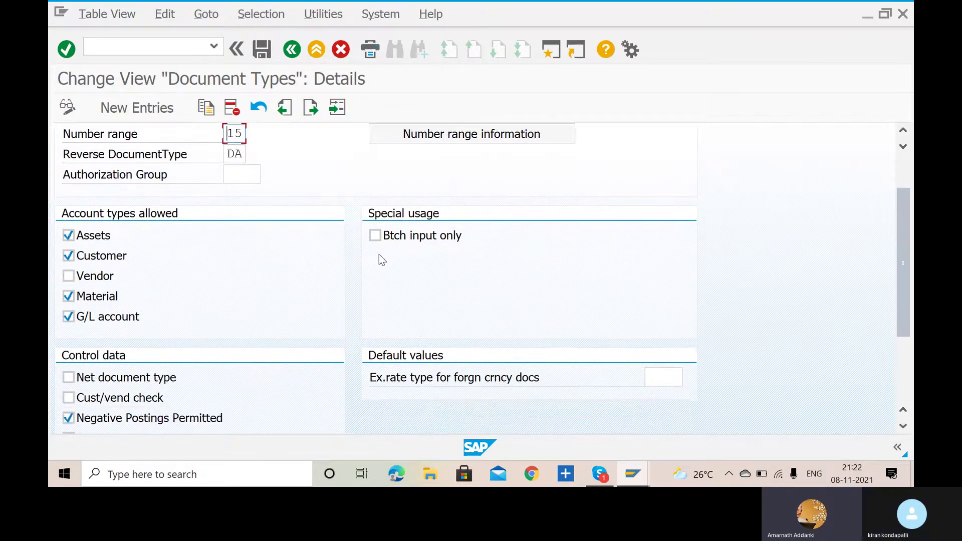
pyautogui.scroll(-2, 379, 254)
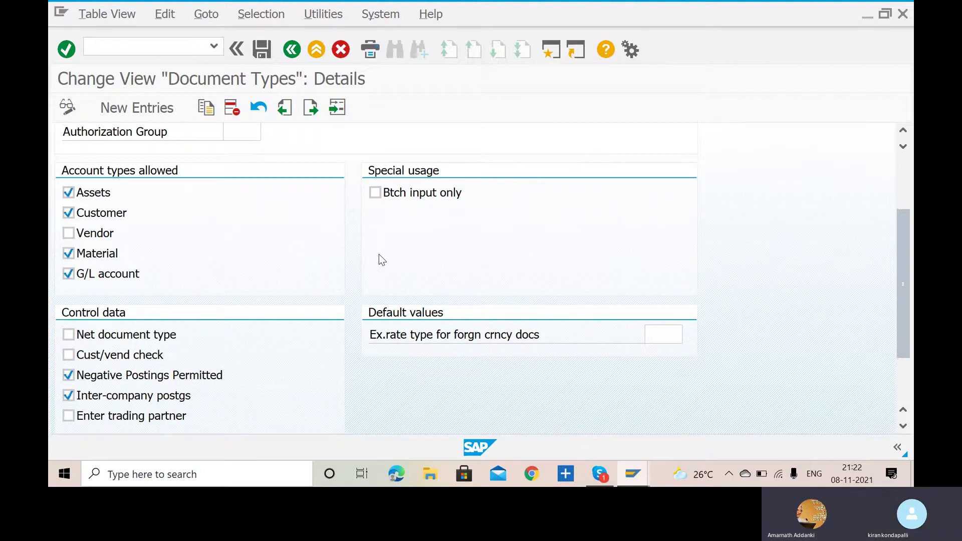
pyautogui.scroll(5, 379, 255)
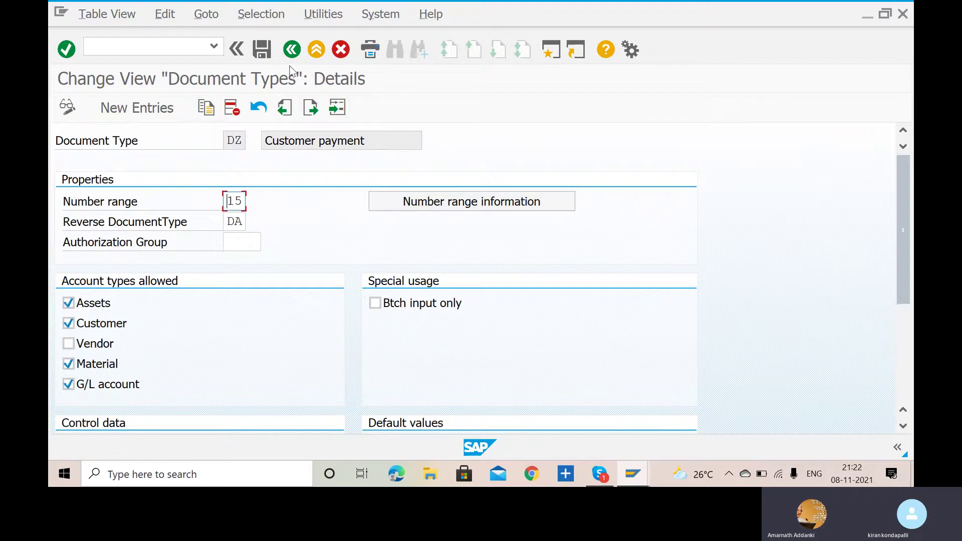
# - Save document type DZ, then open its number range maintenance and the editable intervals for company code VARL
pyautogui.click(265, 54)
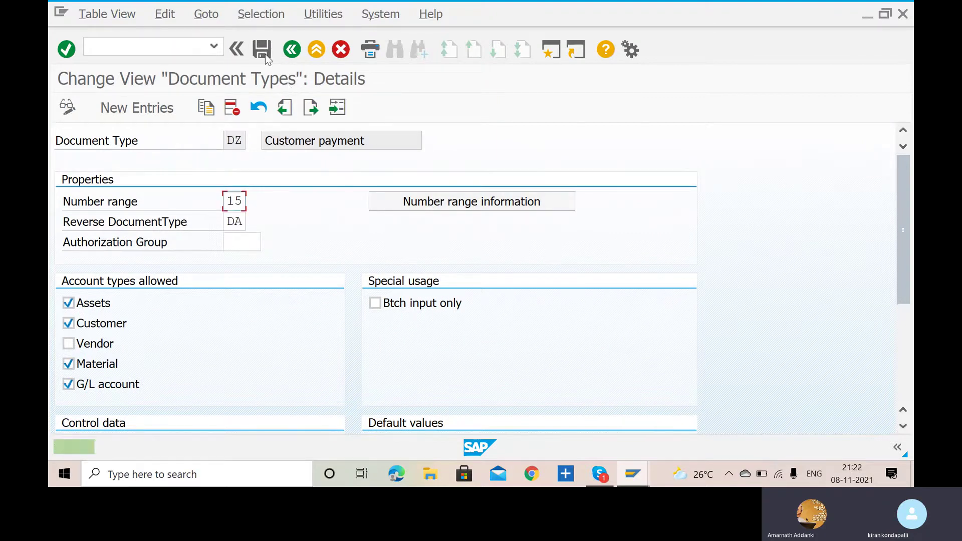
pyautogui.click(495, 203)
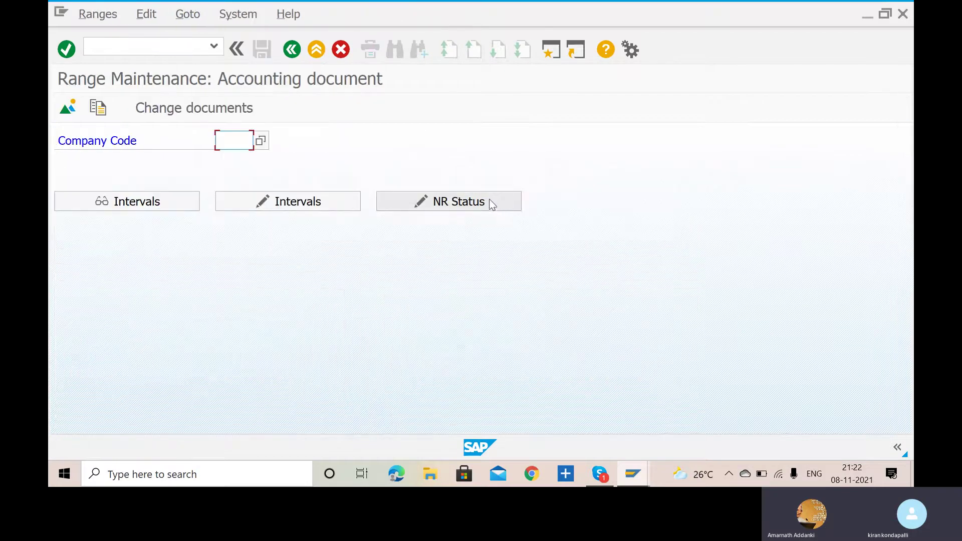
pyautogui.write('VARL')
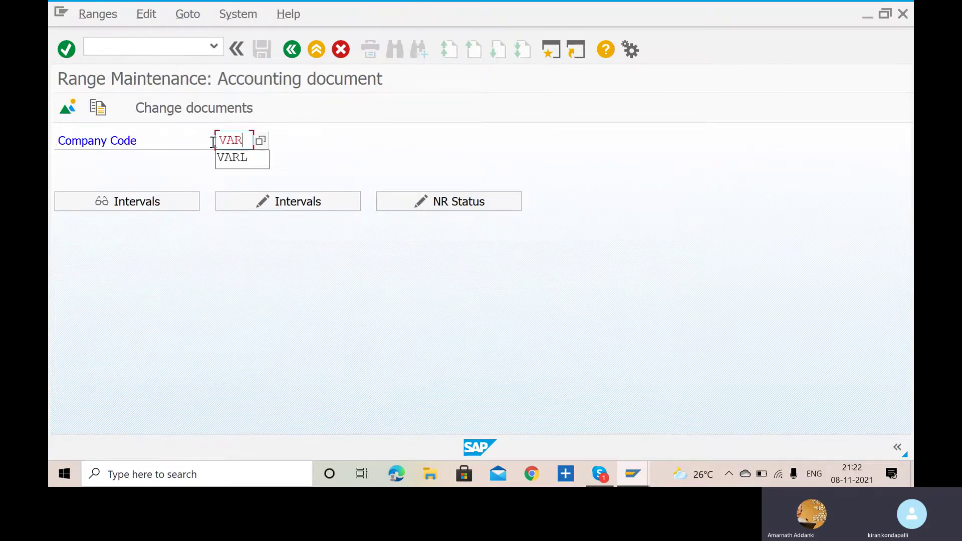
pyautogui.click(292, 205)
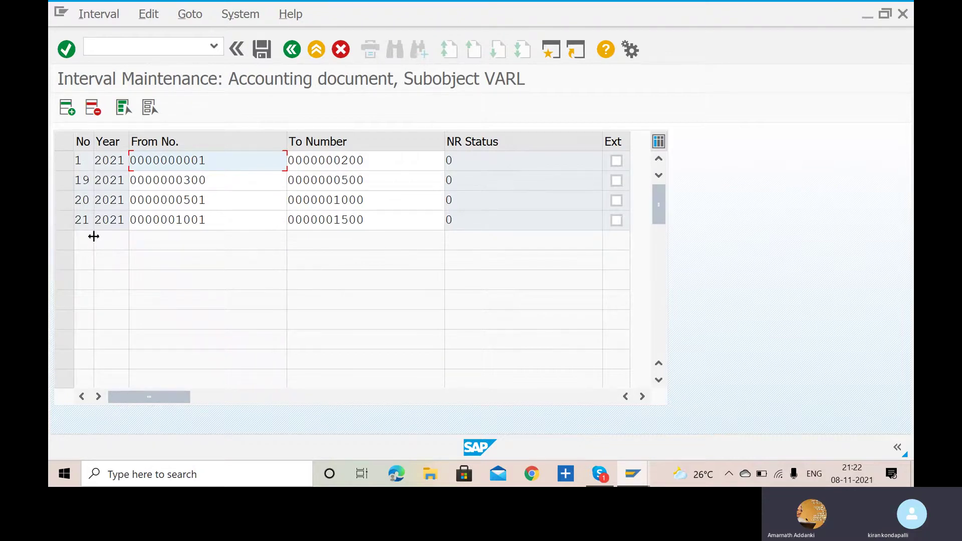
# - Add number range interval 15 for year 2021 from 0001501 to 0002000, save it and confirm the transport notice
pyautogui.click(67, 107)
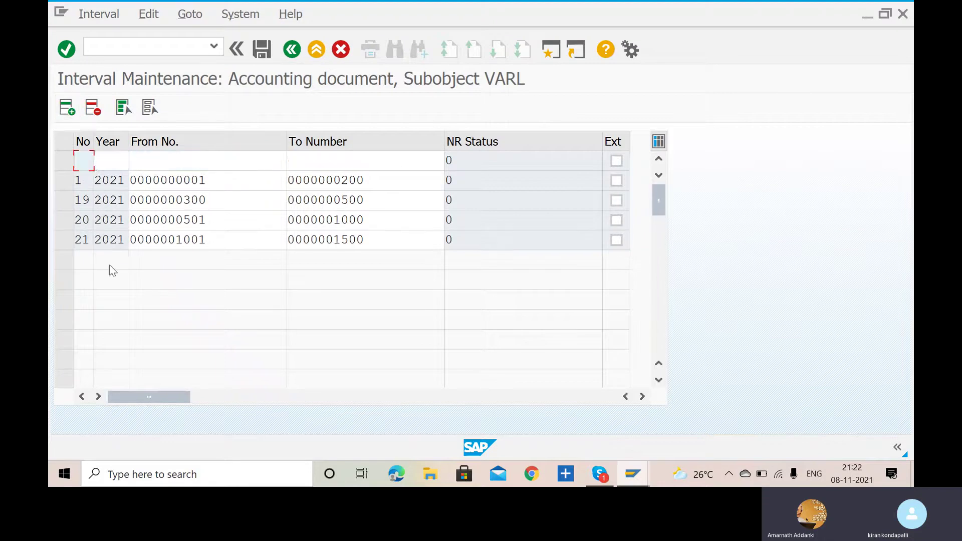
pyautogui.write('15')
pyautogui.click(120, 164)
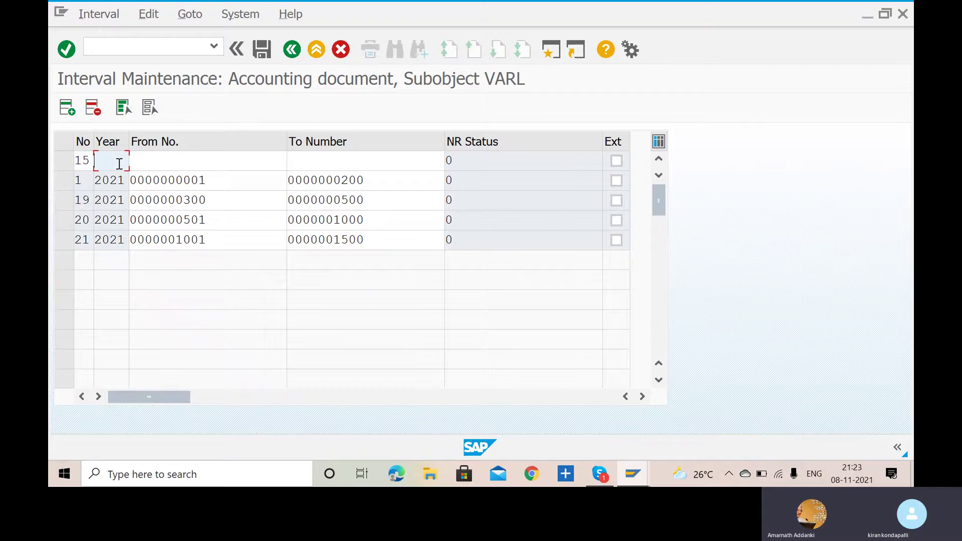
pyautogui.write('2021')
pyautogui.click(192, 159)
pyautogui.write('000')
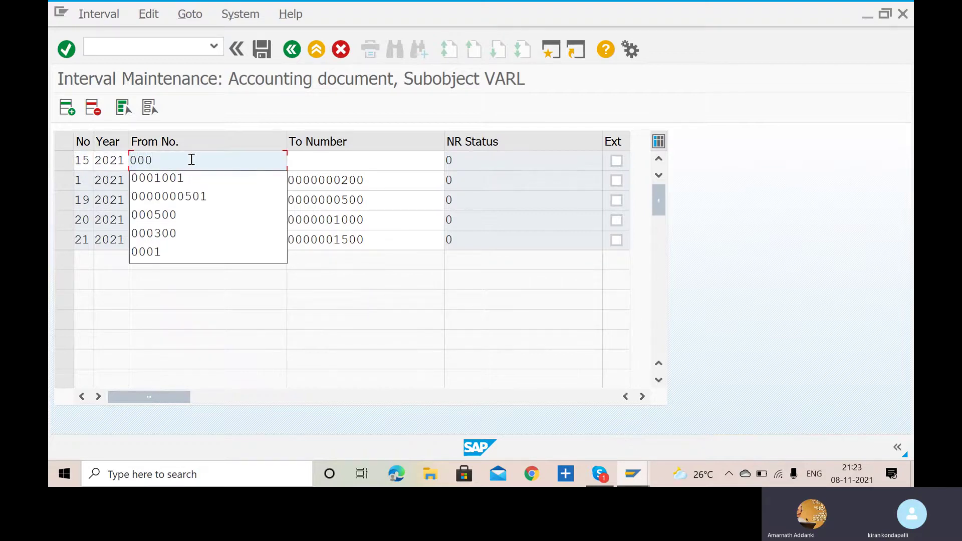
pyautogui.write('1501')
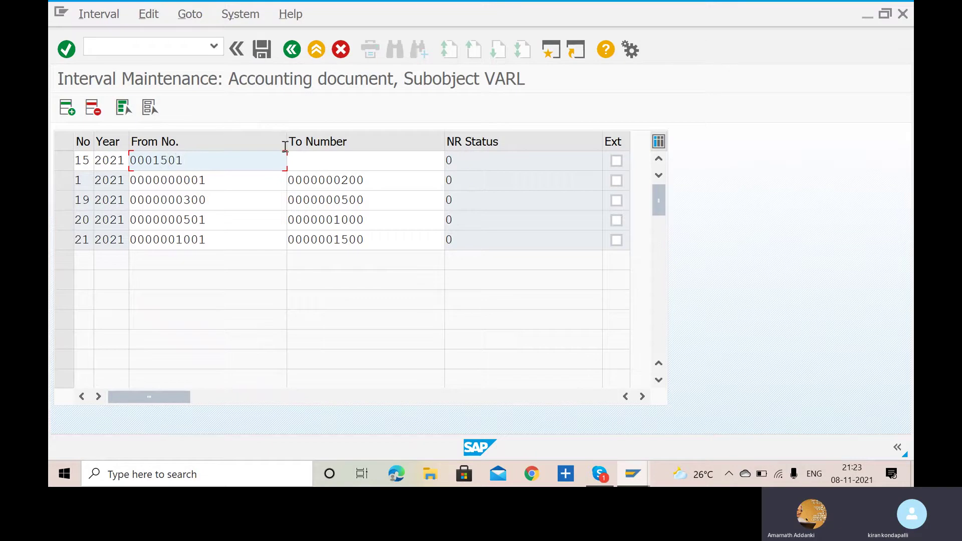
pyautogui.click(312, 161)
pyautogui.write('0002000')
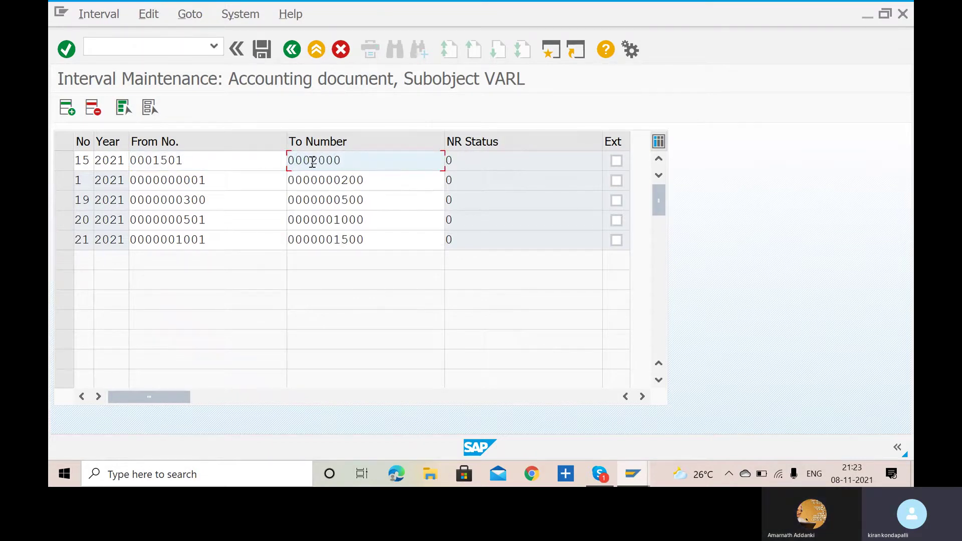
pyautogui.press('Return')
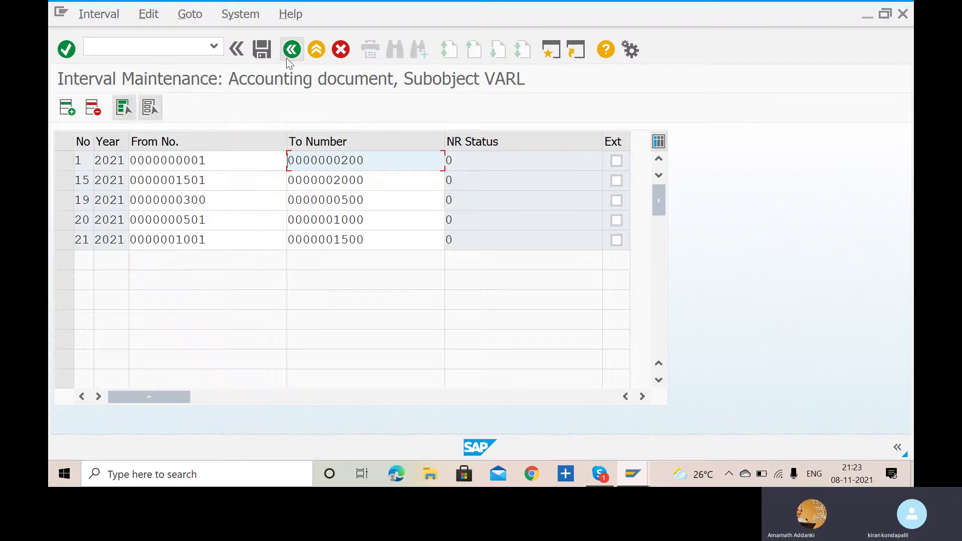
pyautogui.click(262, 49)
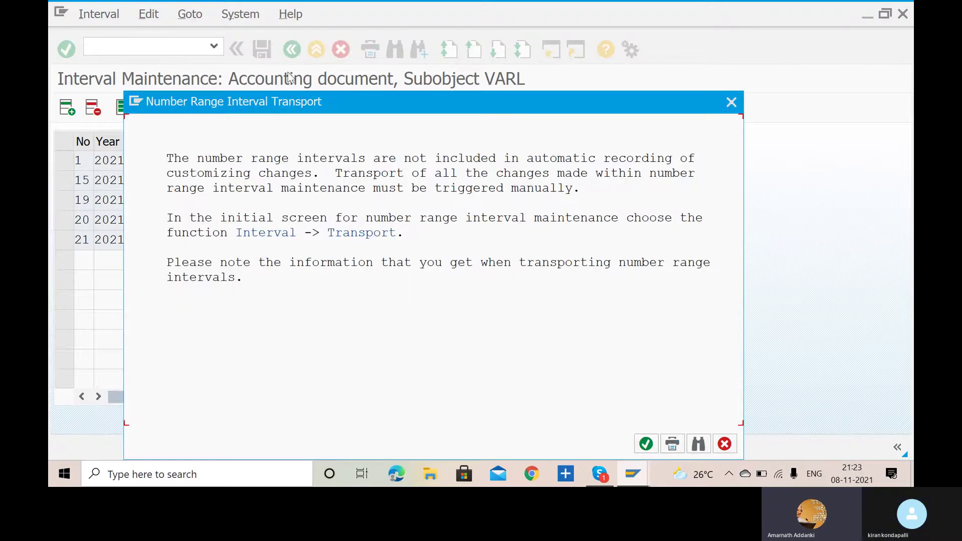
pyautogui.click(646, 443)
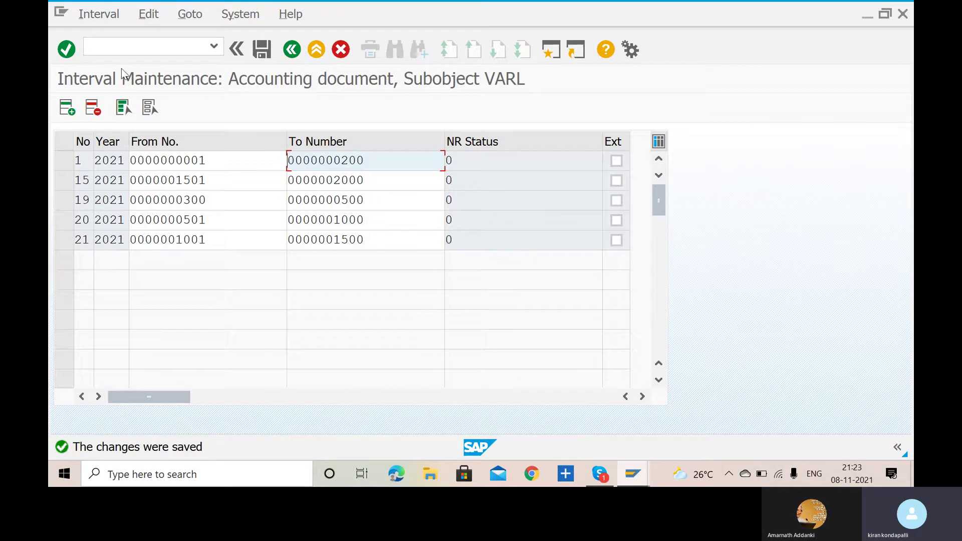
# - Leave interval maintenance for the document types overview with the command /NOBA7
pyautogui.click(150, 48)
pyautogui.write('/')
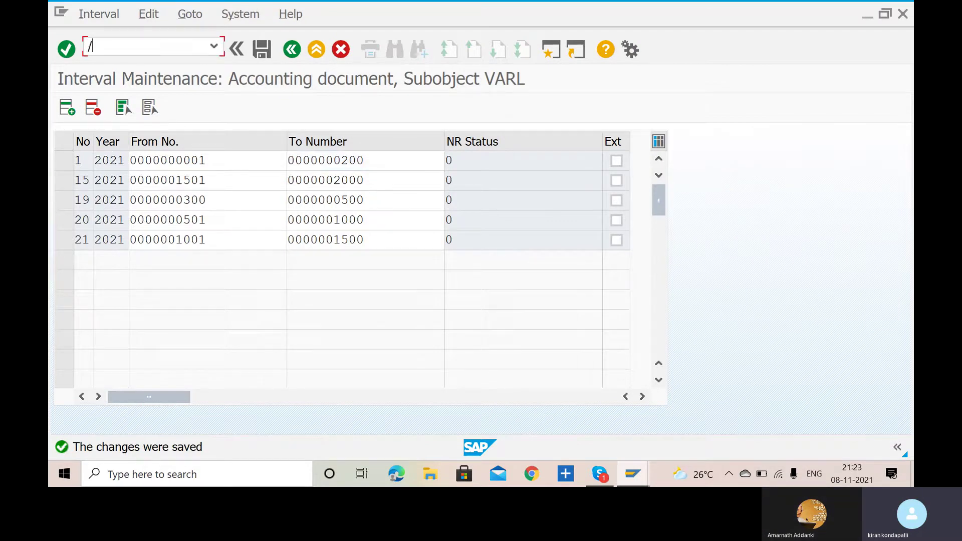
pyautogui.write('NOBA')
pyautogui.press('Return')
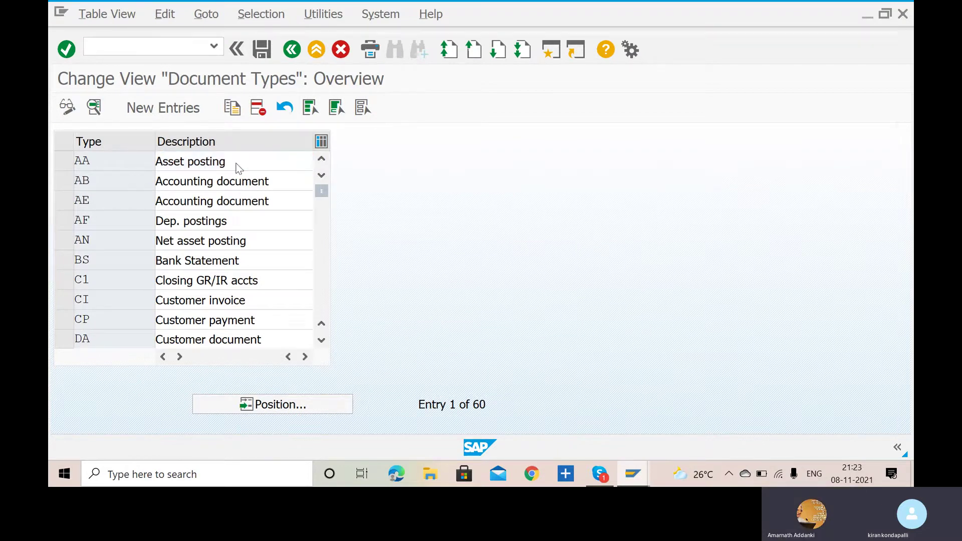
# - Open the Asset posting (AA) document type details and review its number range, allowed account types and control data
pyautogui.doubleClick(265, 162)
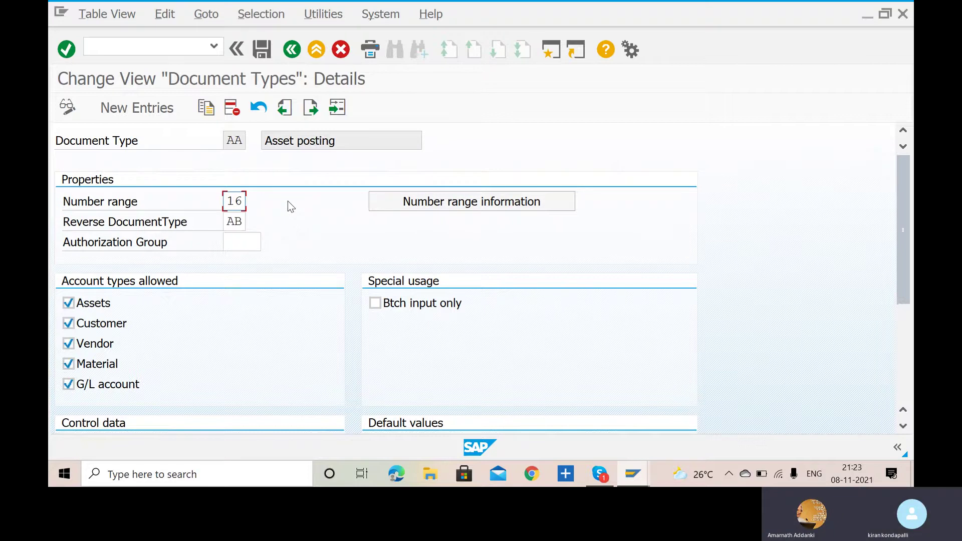
pyautogui.scroll(-2, 288, 200)
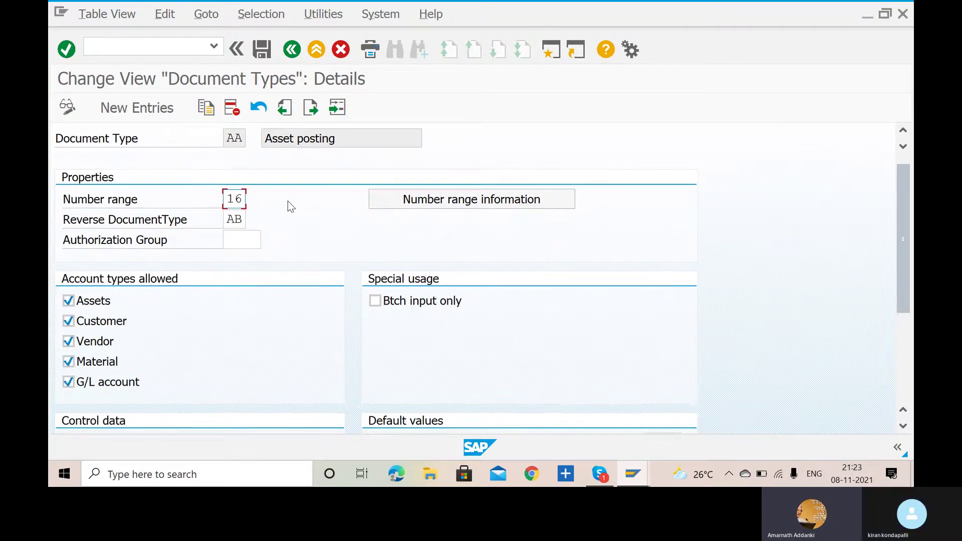
pyautogui.scroll(-2, 288, 201)
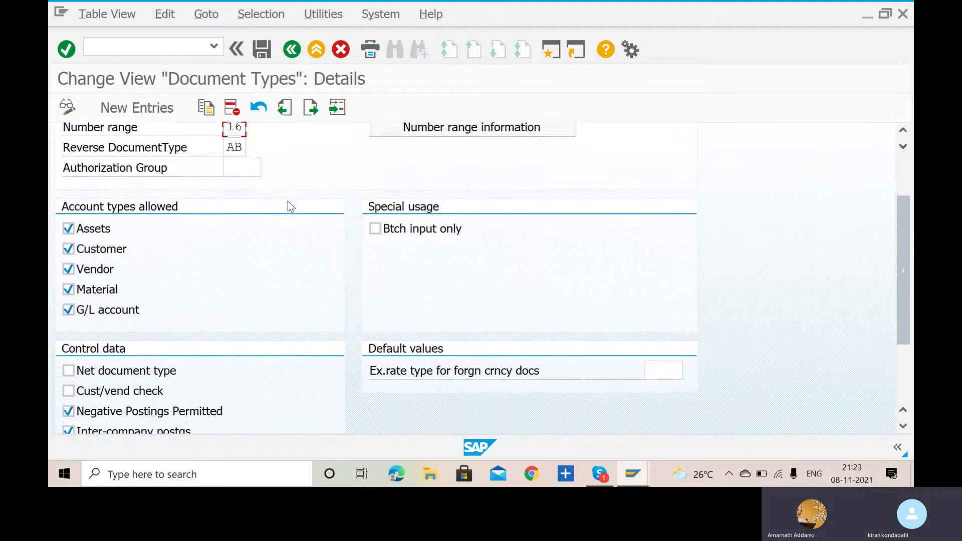
pyautogui.scroll(-1, 288, 206)
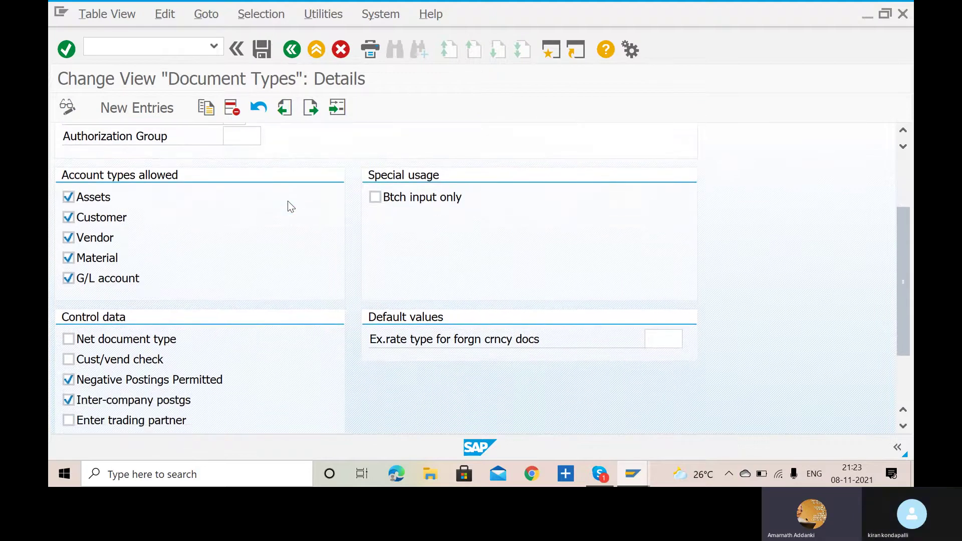
pyautogui.scroll(5, 288, 201)
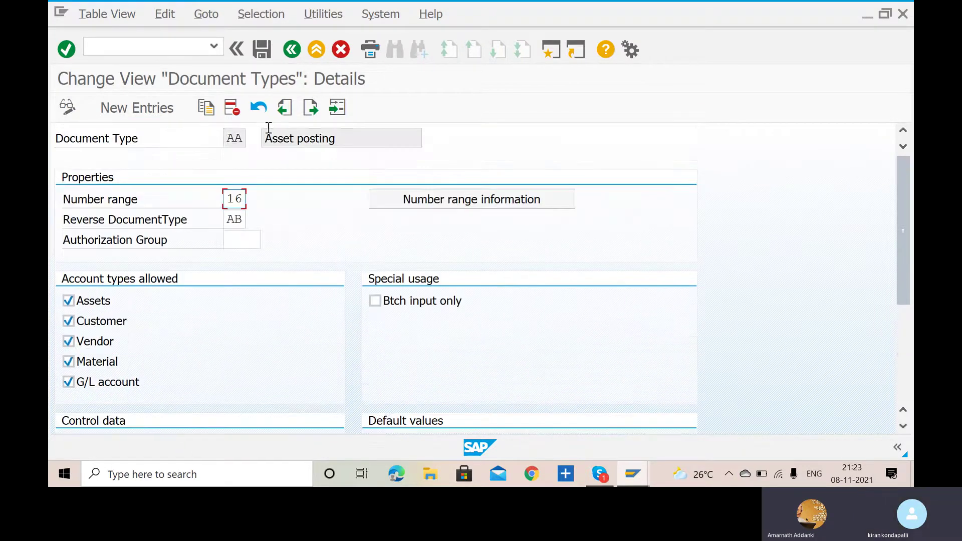
# - Save document type AA and open the editable number range intervals for company code VARL
pyautogui.click(261, 48)
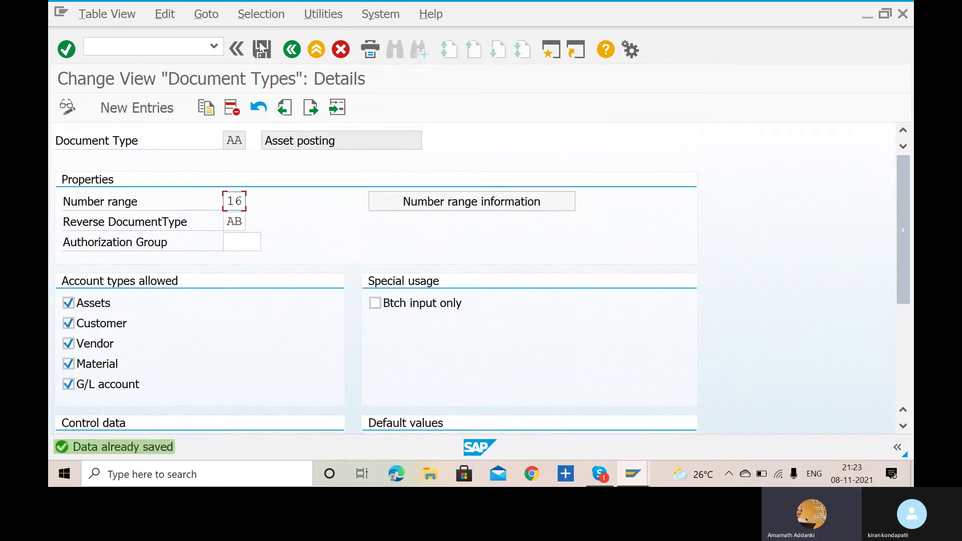
pyautogui.click(511, 208)
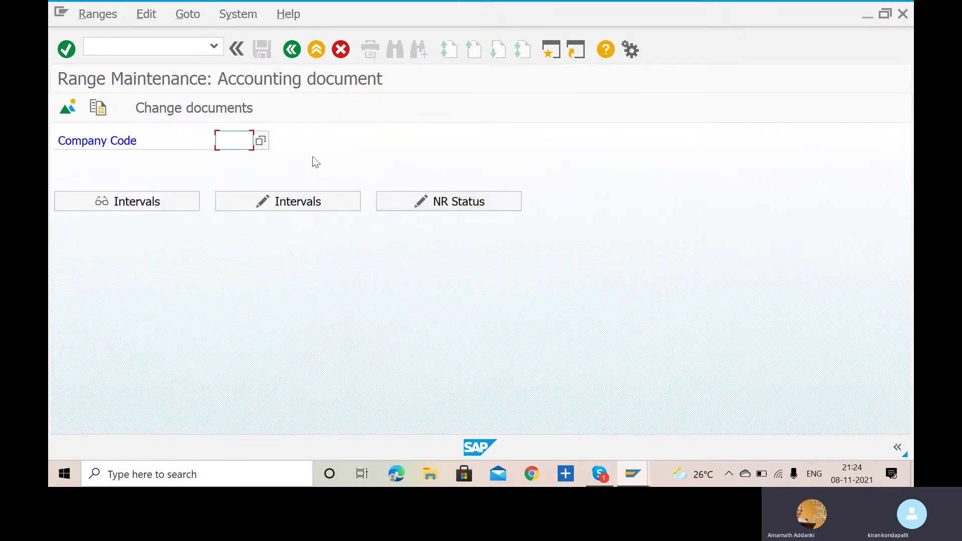
pyautogui.write('VARL')
pyautogui.click(272, 207)
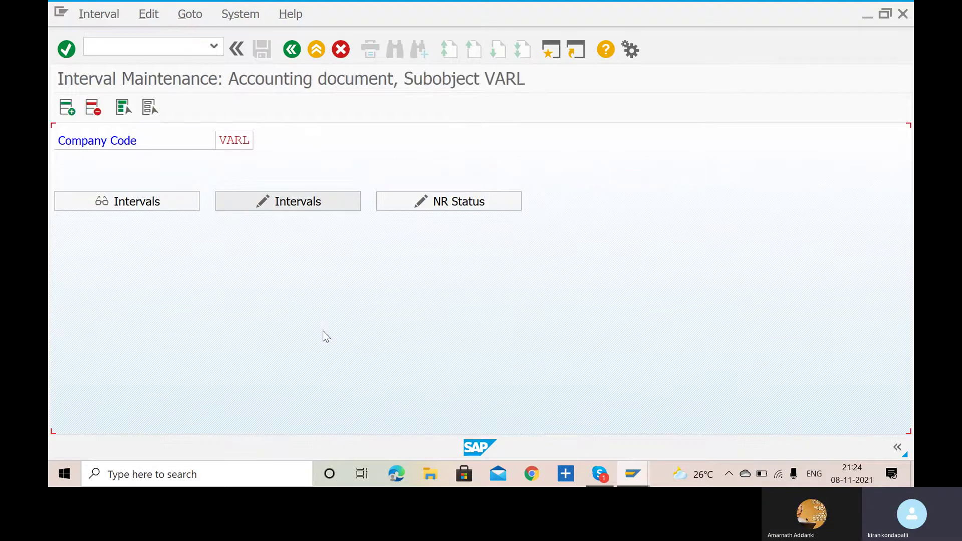
# - Add number range interval 16 for year 2021 from 0002001 to 0003000, save it and confirm the transport notice
pyautogui.click(67, 108)
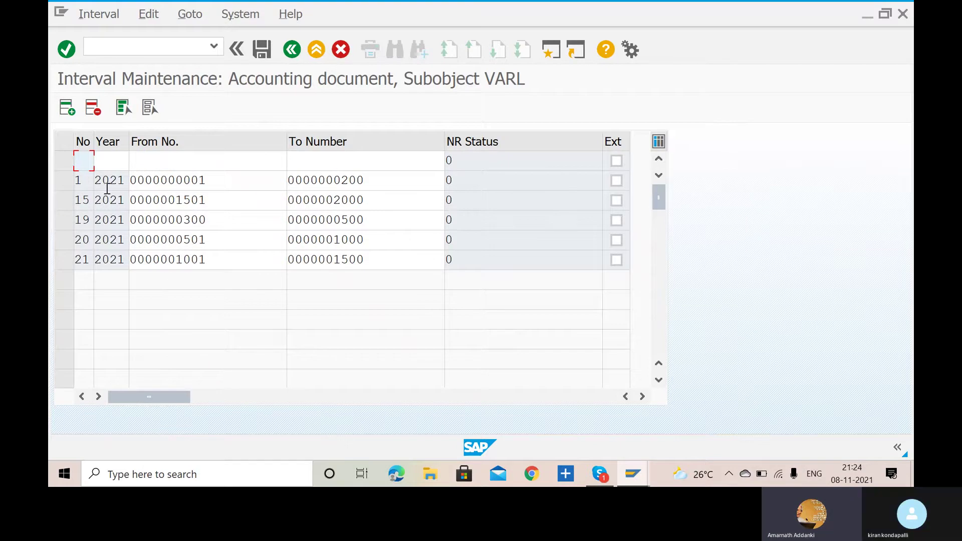
pyautogui.write('16')
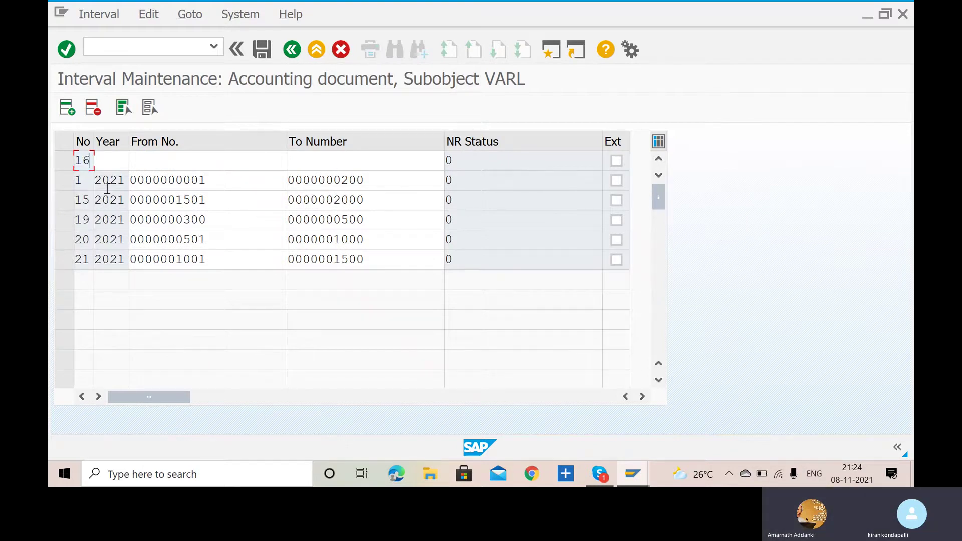
pyautogui.click(114, 161)
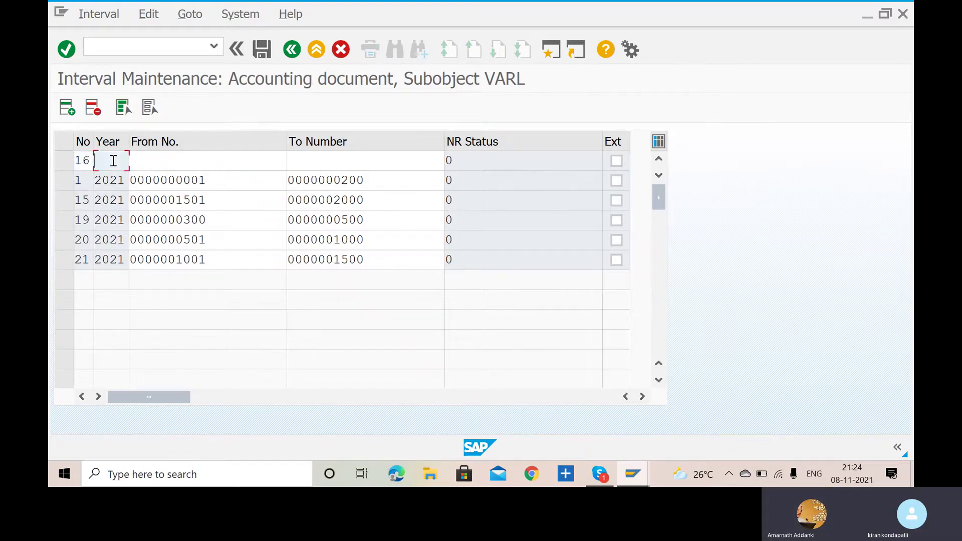
pyautogui.write('2021')
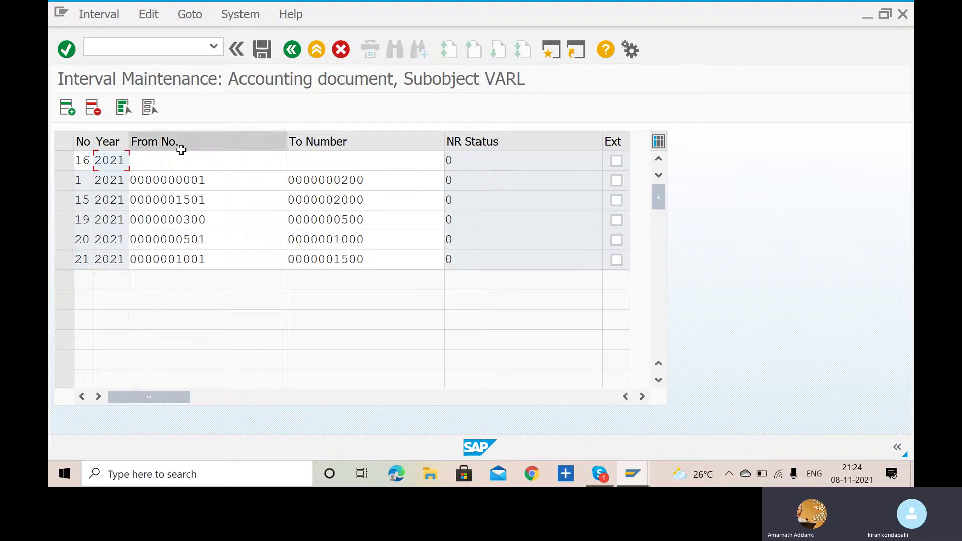
pyautogui.click(184, 163)
pyautogui.write('0')
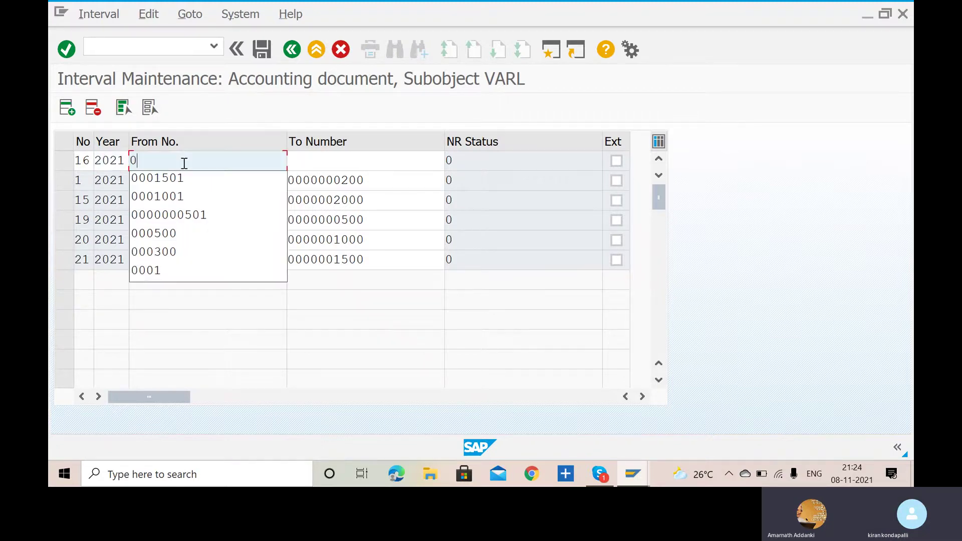
pyautogui.write('002001')
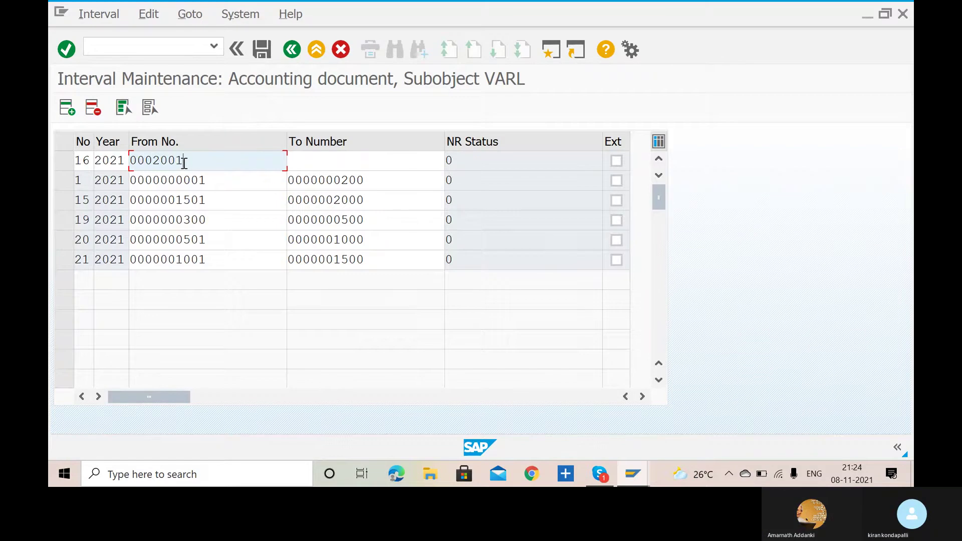
pyautogui.click(328, 164)
pyautogui.write('000')
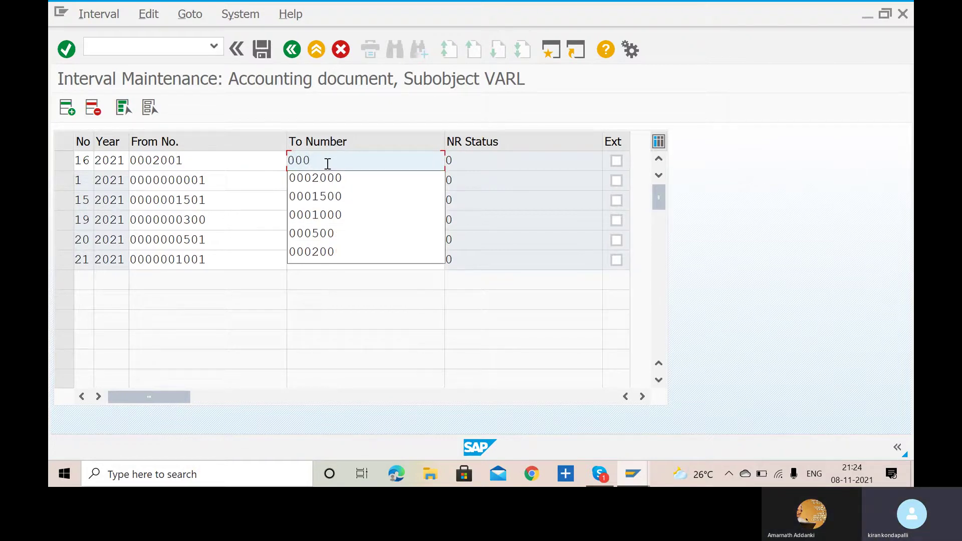
pyautogui.write('2')
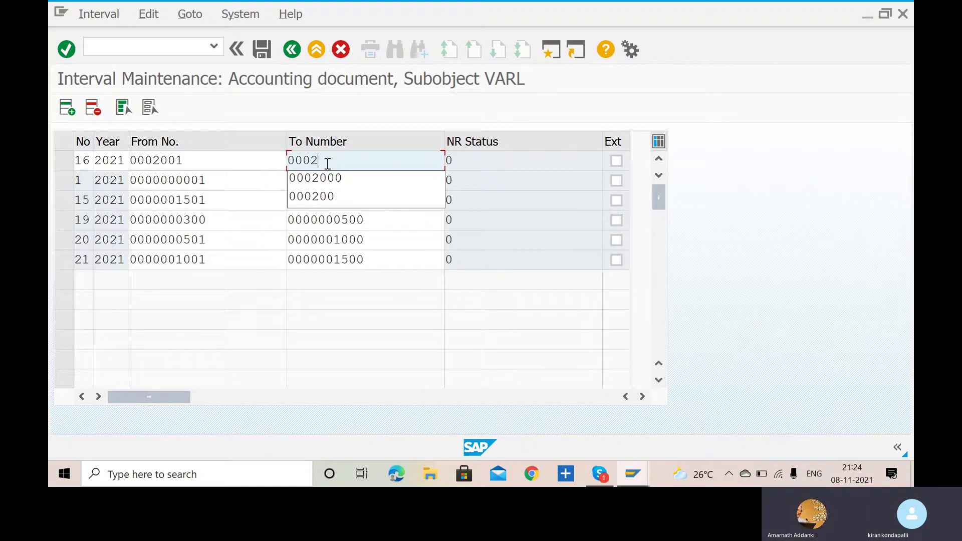
pyautogui.press('BackSpace')
pyautogui.write('3000')
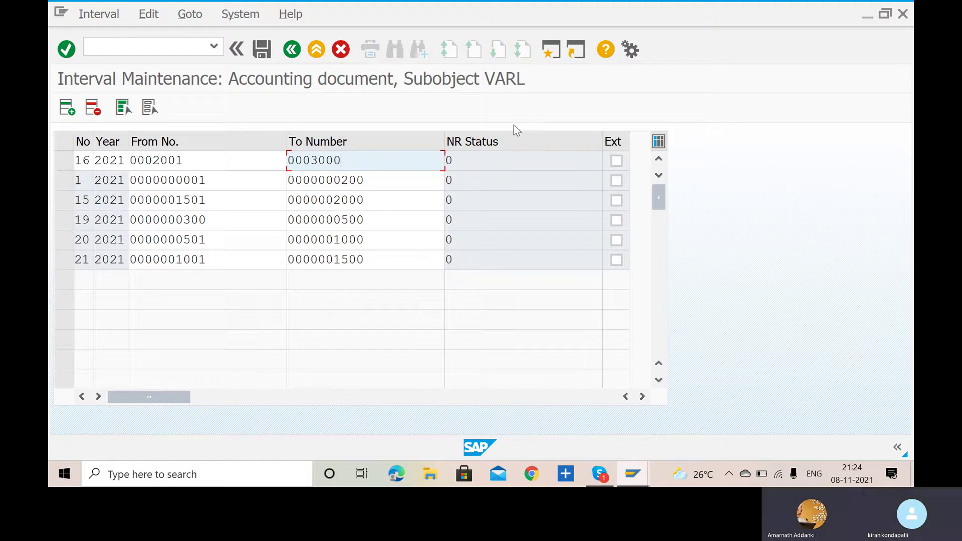
pyautogui.click(260, 55)
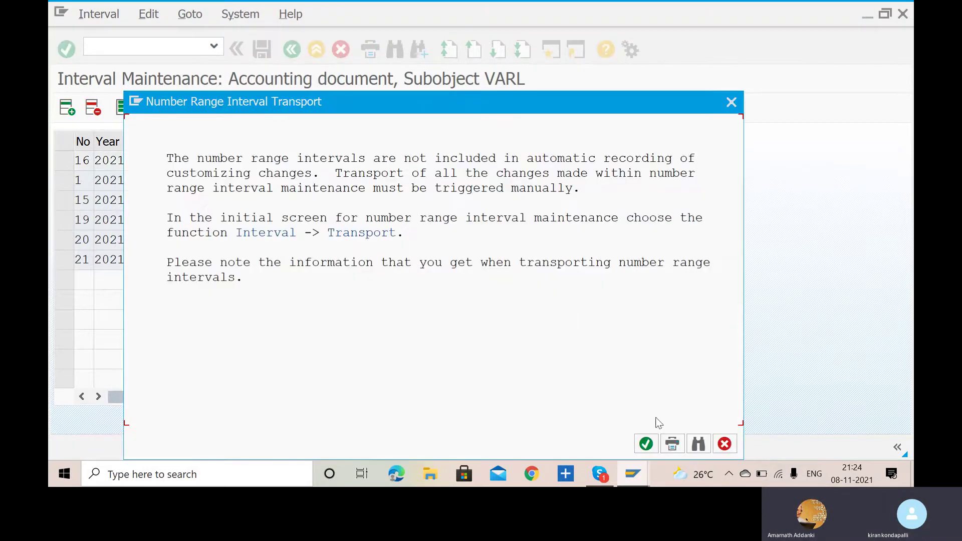
pyautogui.click(646, 444)
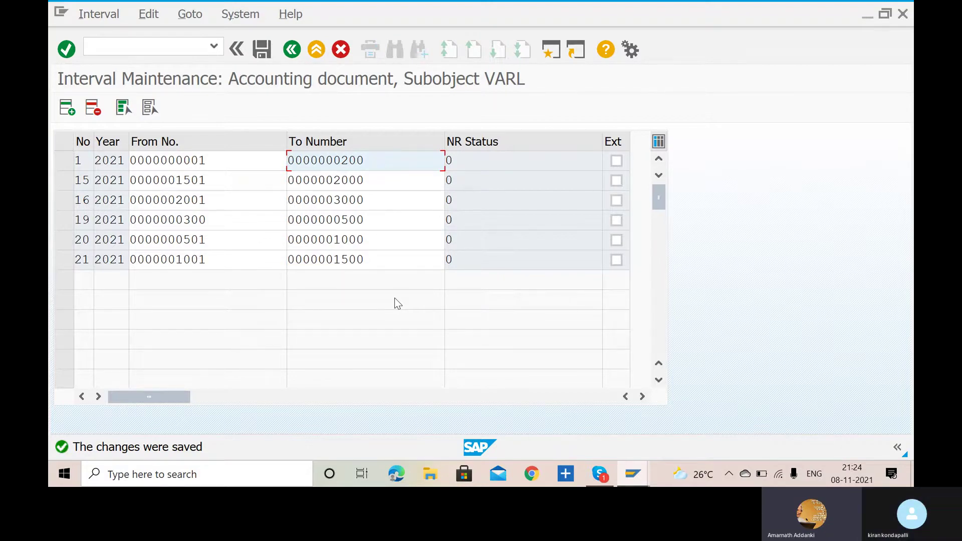
# - Switch to the Skype call and look through the images and recordings in its shared gallery
pyautogui.hotkey('alt', 'Tab')
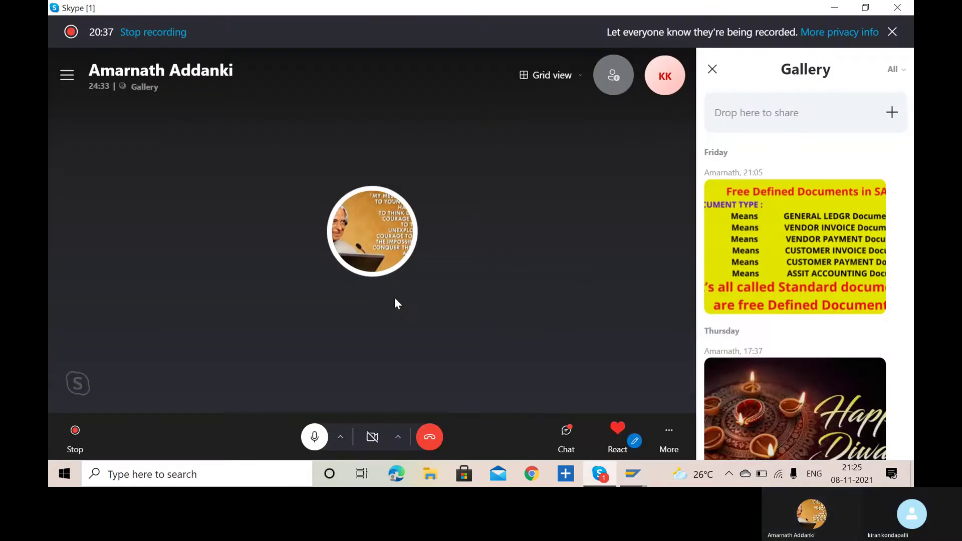
pyautogui.scroll(-10, 710, 295)
pyautogui.scroll(-15, 710, 296)
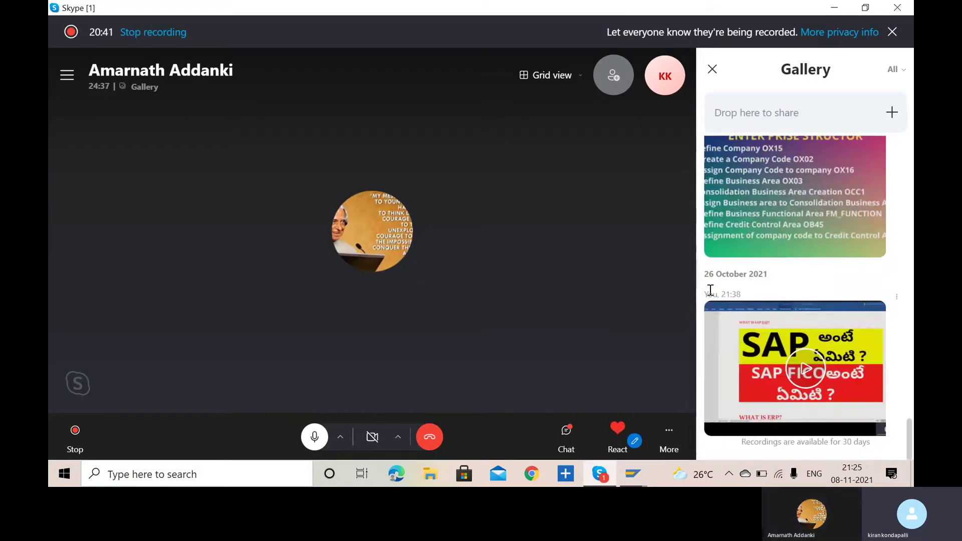
# - Find the SAP FICO global settings image in the shared gallery and open it to read the transaction codes
pyautogui.scroll(1, 785, 362)
pyautogui.scroll(10, 785, 362)
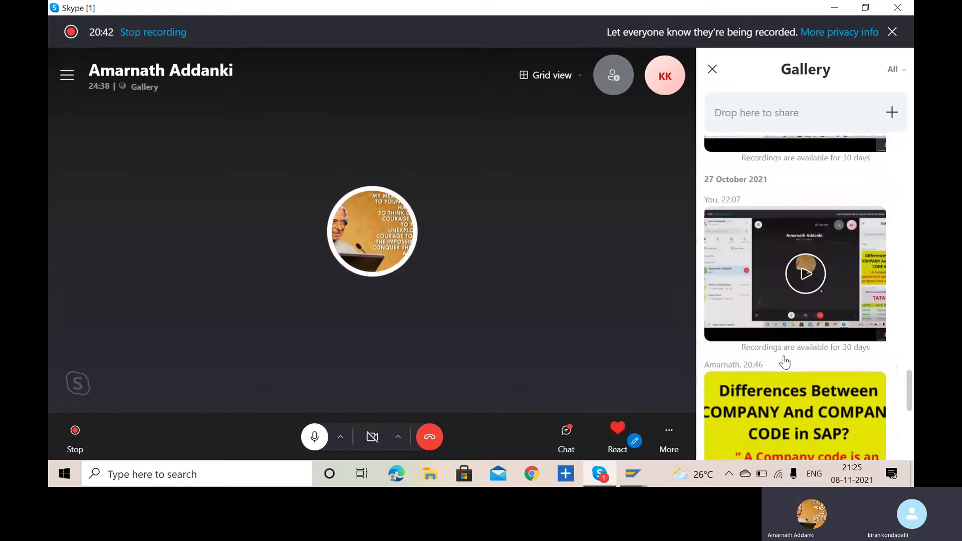
pyautogui.scroll(10, 785, 362)
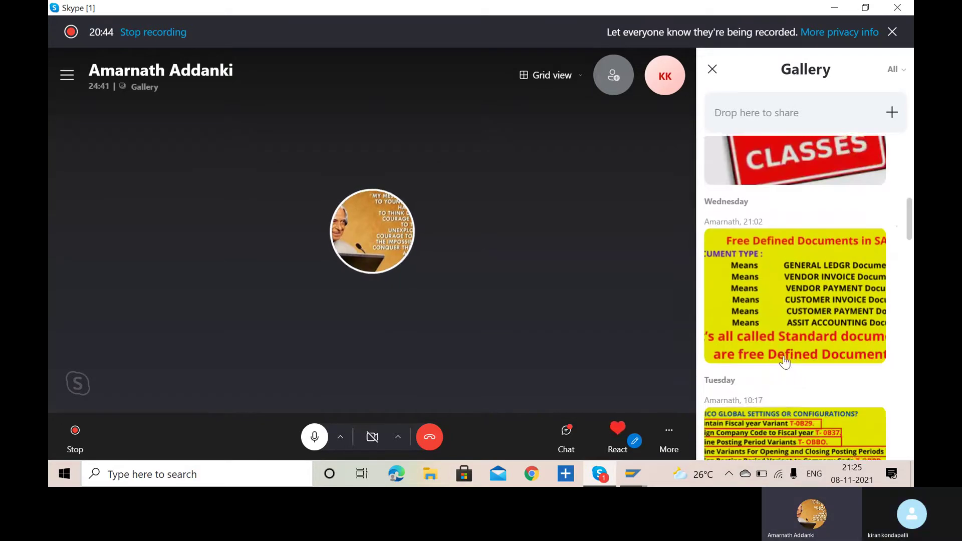
pyautogui.scroll(-5, 785, 362)
pyautogui.scroll(-5, 791, 449)
pyautogui.scroll(8, 792, 441)
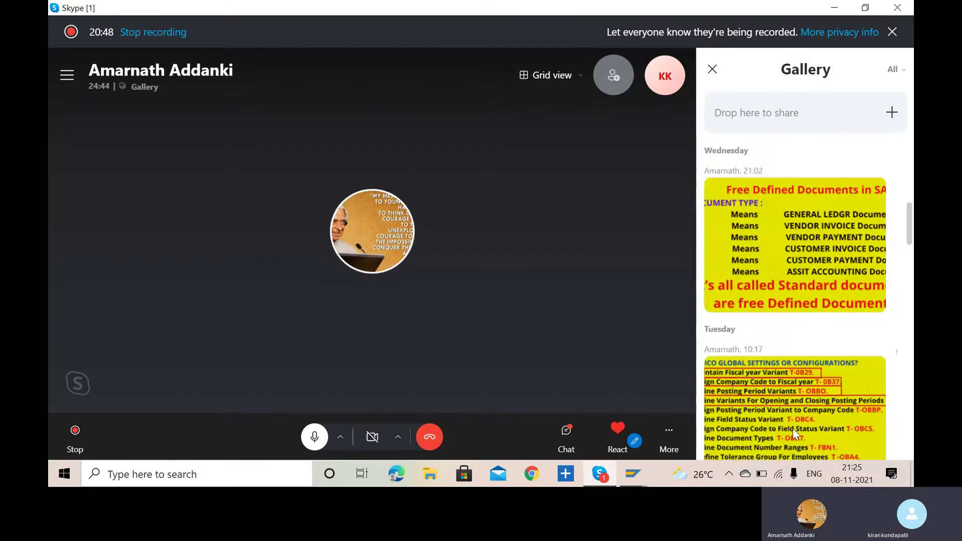
pyautogui.click(793, 431)
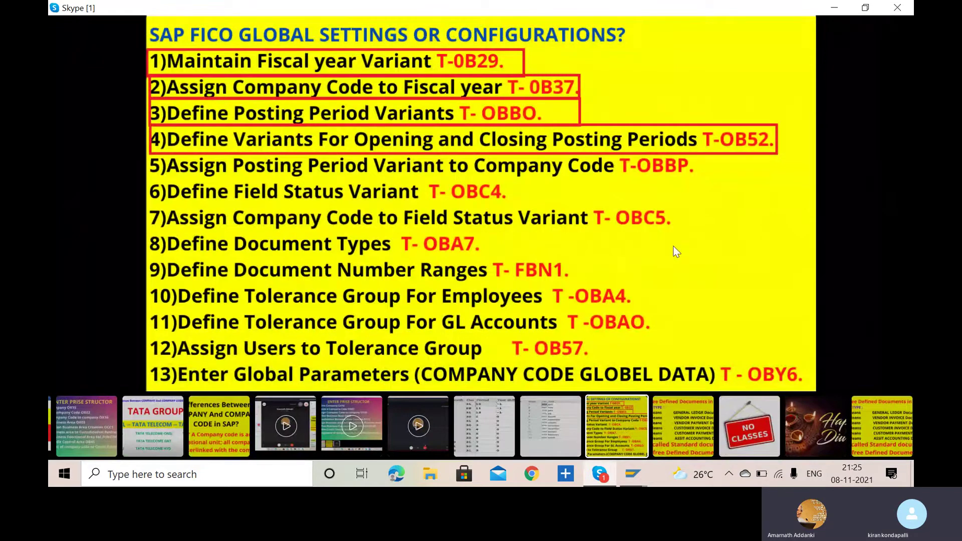
# - Switch back to SAP and open the accounting document number range maintenance with transaction FBN1
pyautogui.hotkey('alt', 'Tab')
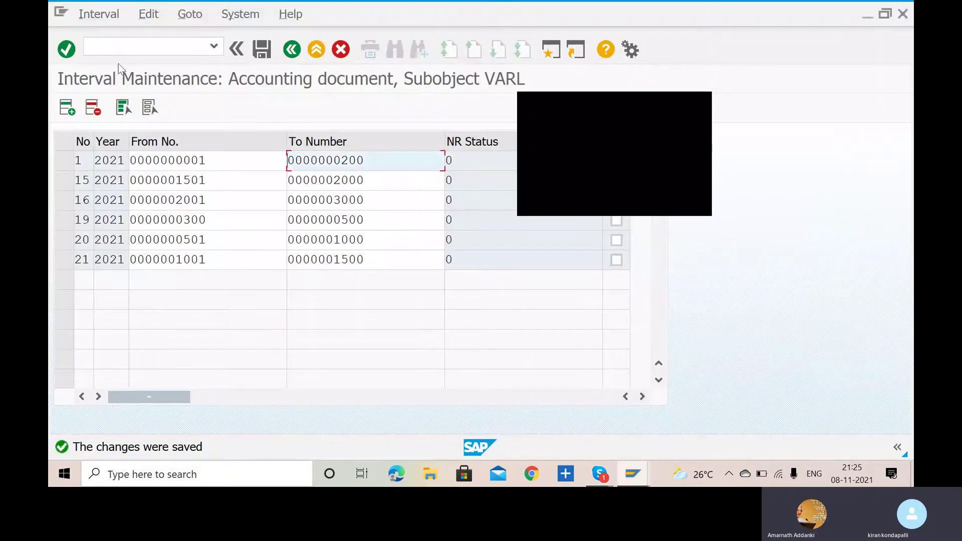
pyautogui.click(141, 47)
pyautogui.write('/')
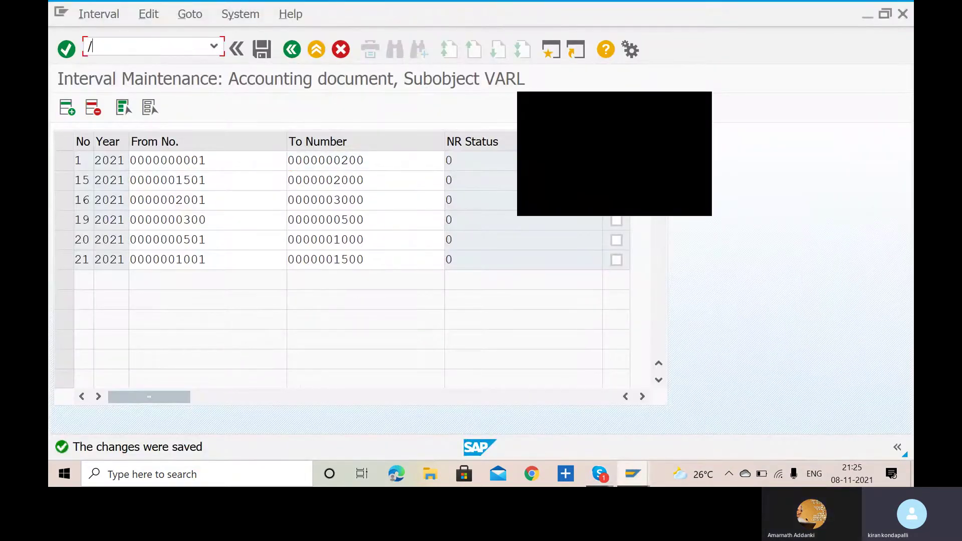
pyautogui.write('NFBN1')
pyautogui.press('Return')
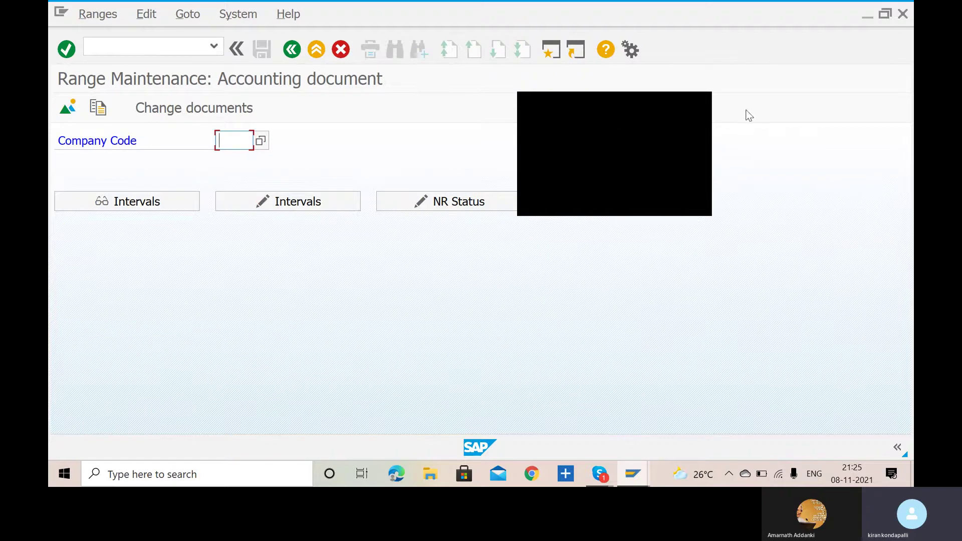
pyautogui.click(703, 103)
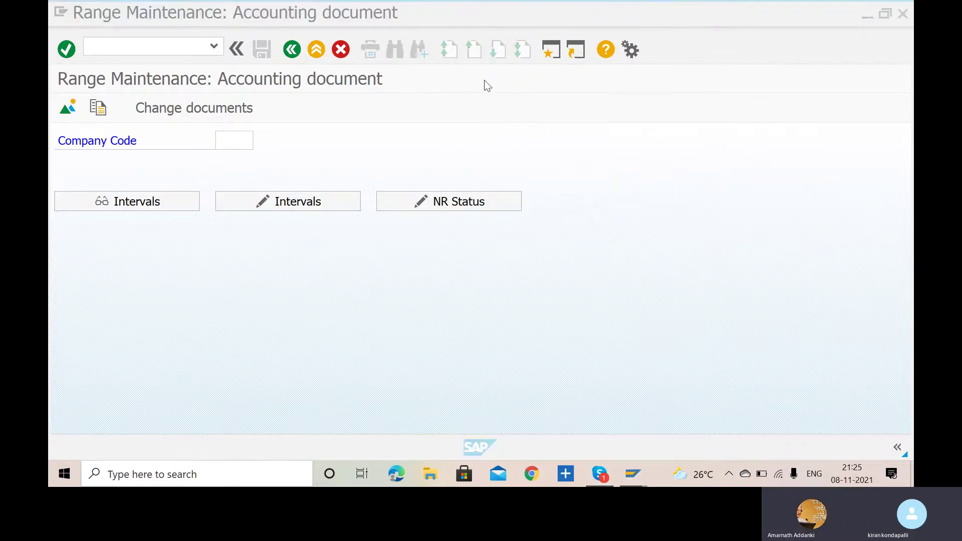
pyautogui.hotkey('alt', 'Tab')
pyautogui.press('Tab')
pyautogui.click(350, 149)
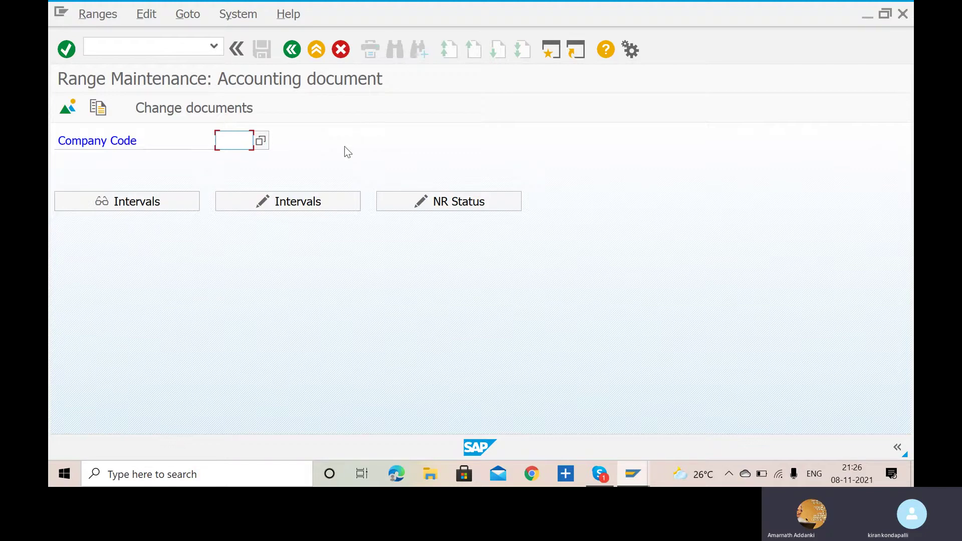
# - Open the FI tolerance groups for users with transaction OBA4 and check it against the configuration list in Skype
pyautogui.click(134, 41)
pyautogui.write('/NOBA')
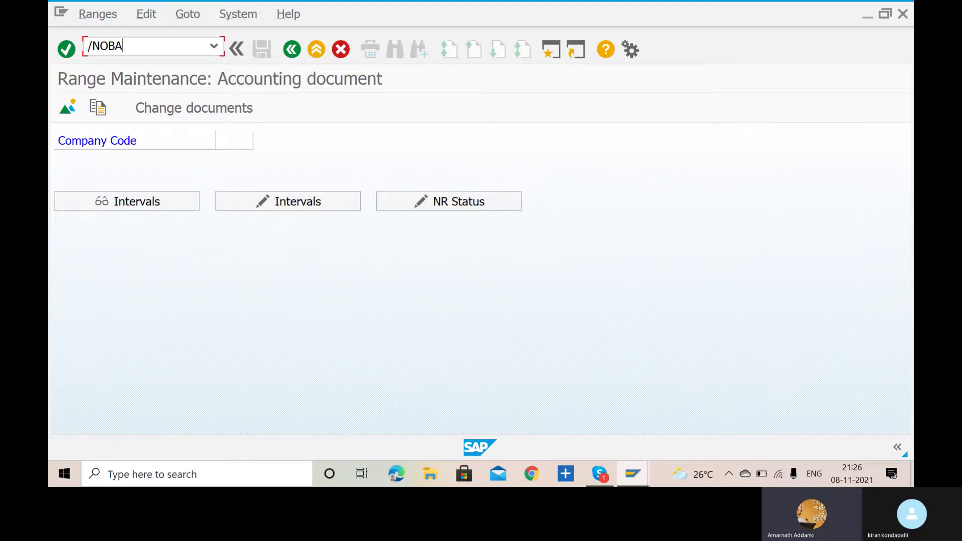
pyautogui.write('4')
pyautogui.press('Return')
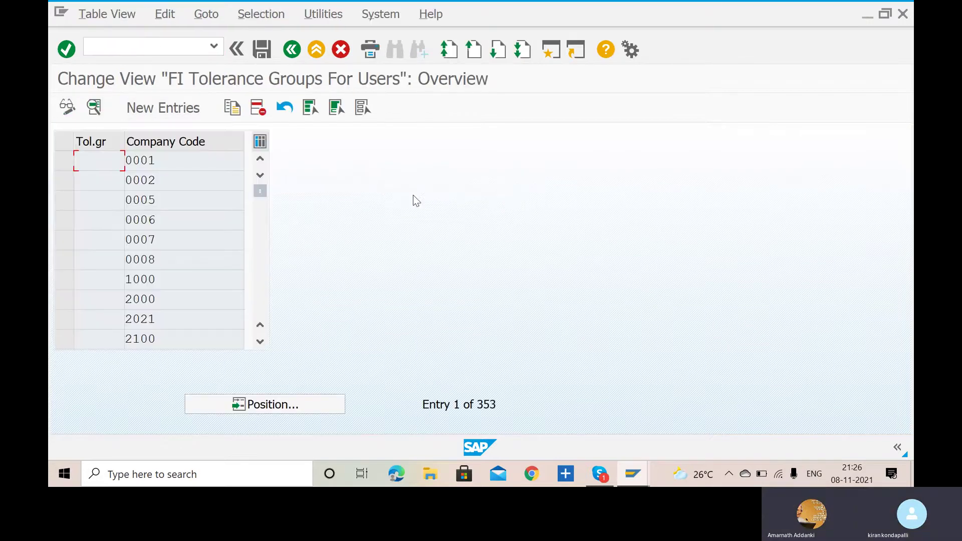
pyautogui.hotkey('alt', 'Tab')
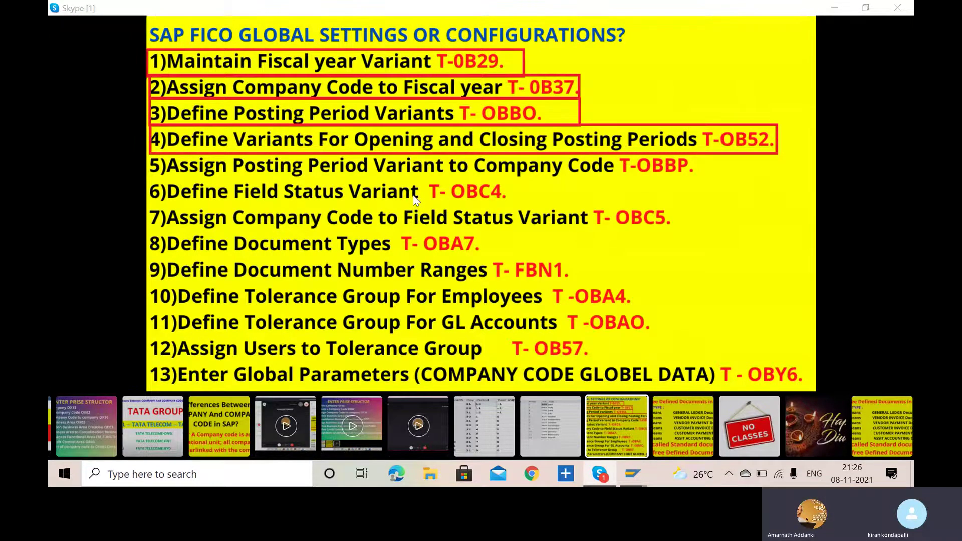
pyautogui.hotkey('alt', 'Tab')
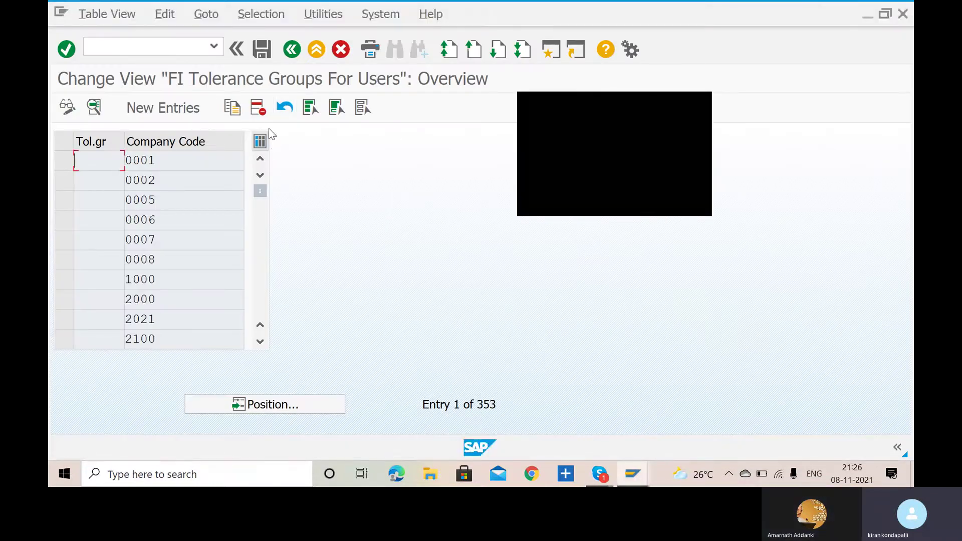
pyautogui.click(168, 44)
pyautogui.click(424, 231)
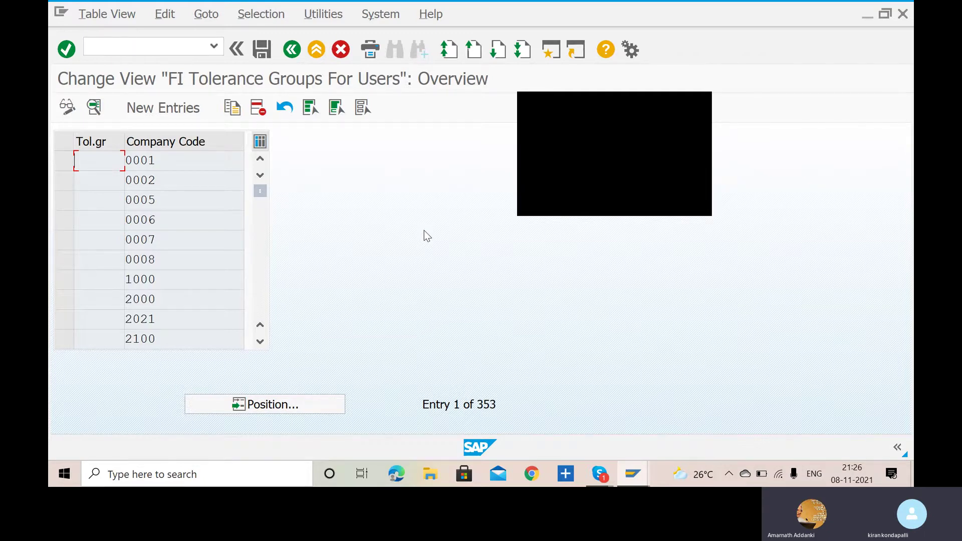
pyautogui.click(704, 112)
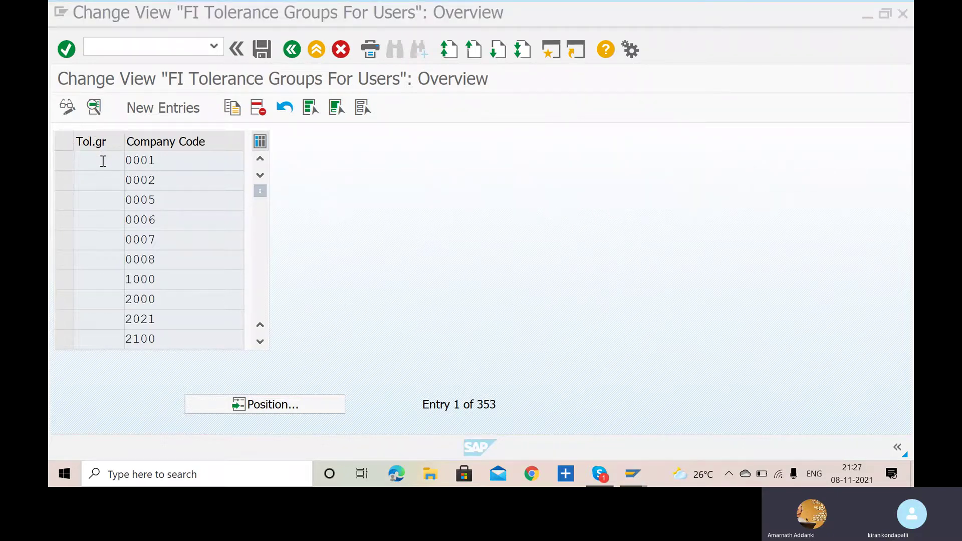
# - Create a new tolerance group entry VATR for company code VARL and validate it to fill in the currency
pyautogui.click(167, 116)
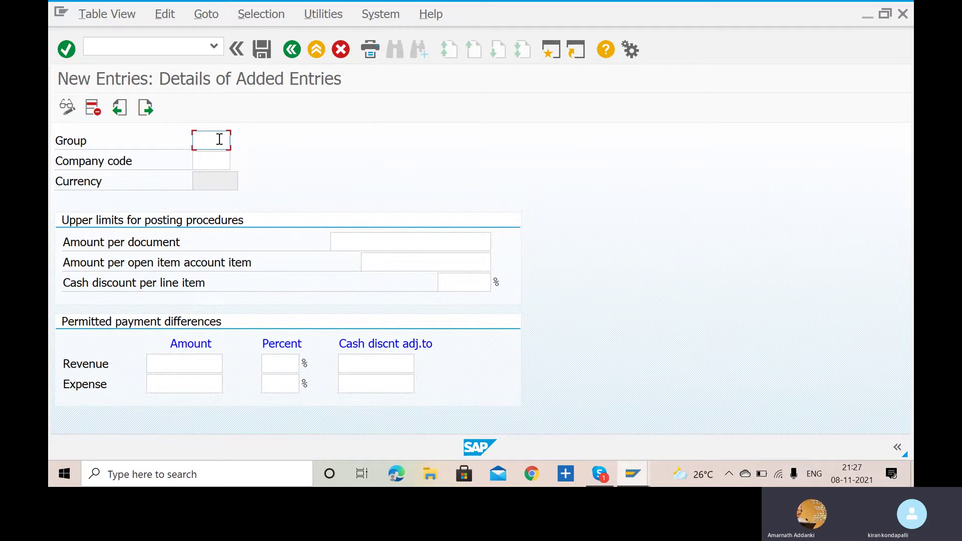
pyautogui.write('va')
pyautogui.press('BackSpace')
pyautogui.press('BackSpace')
pyautogui.write('VA')
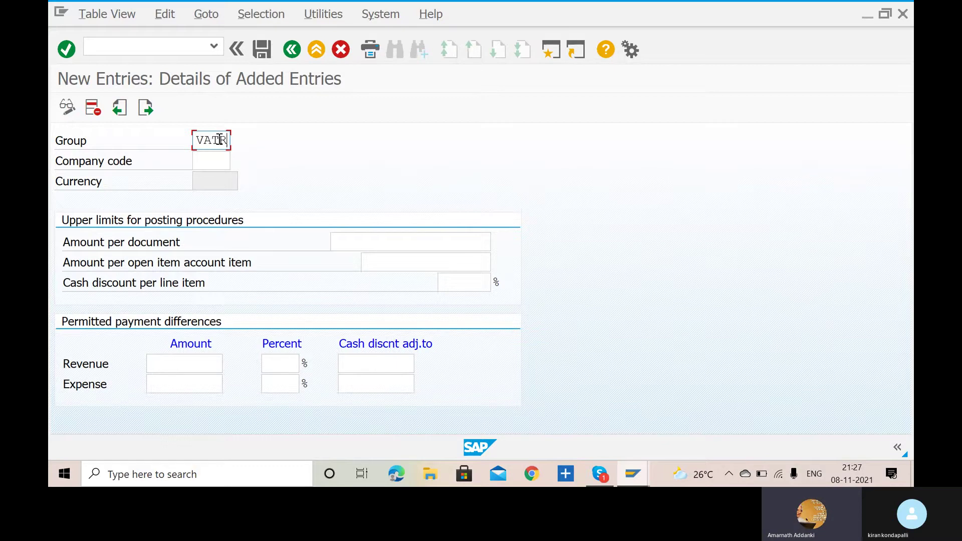
pyautogui.write('TR')
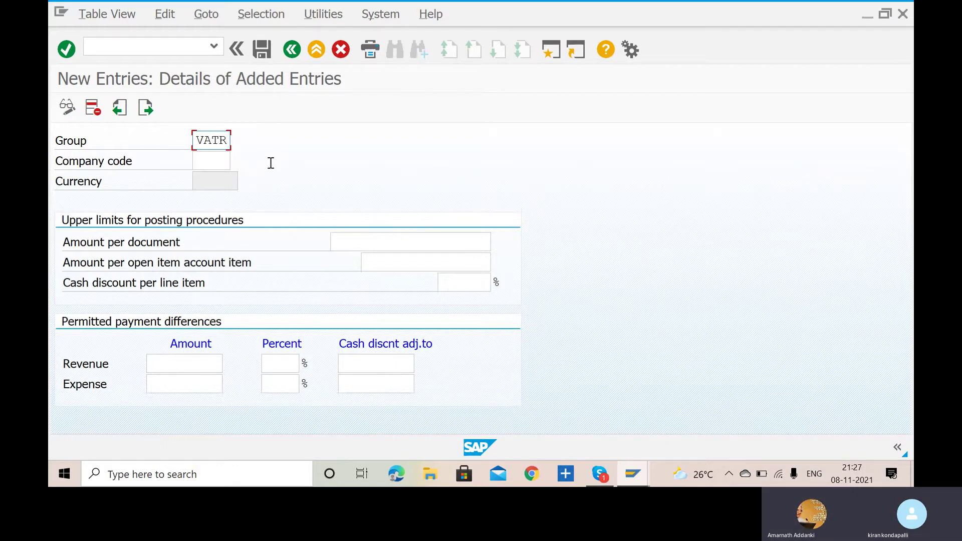
pyautogui.click(208, 161)
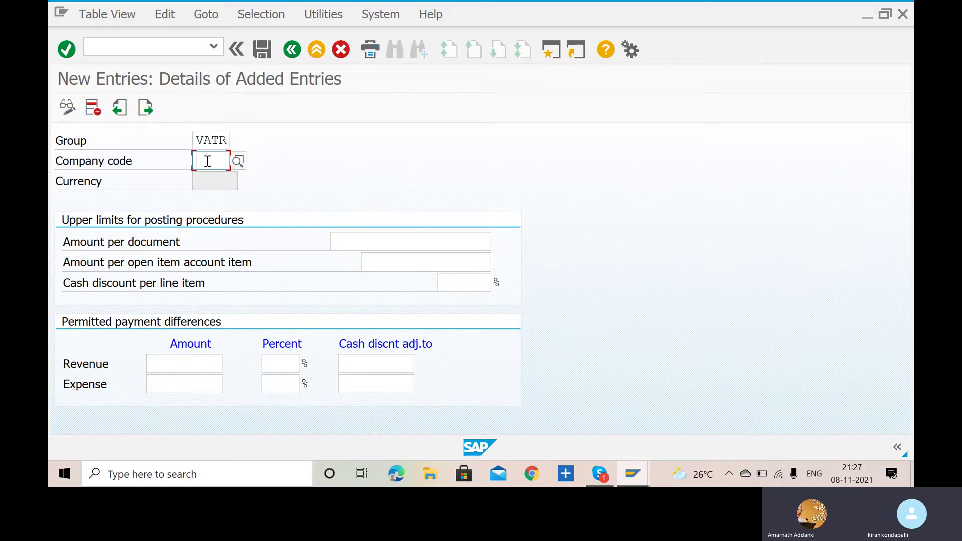
pyautogui.write('VARL')
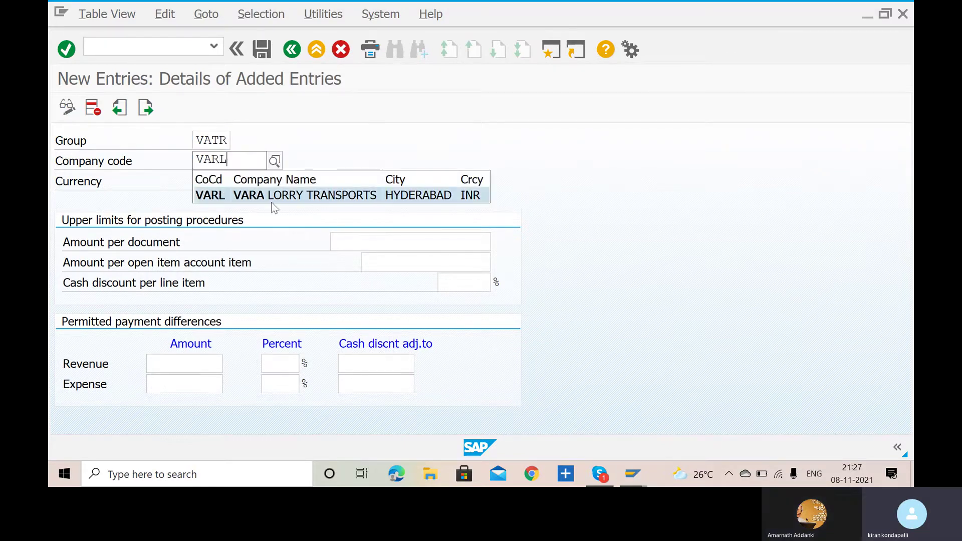
pyautogui.click(302, 196)
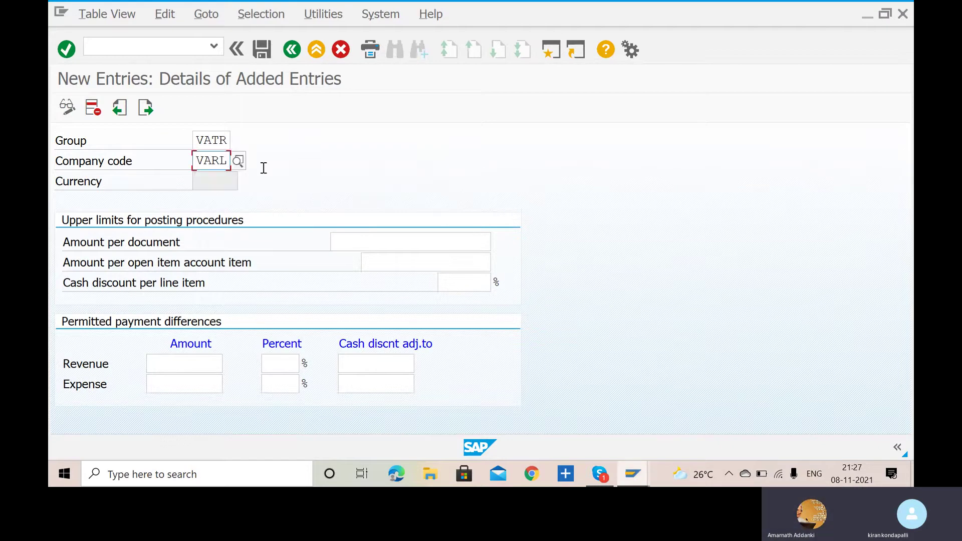
pyautogui.click(229, 181)
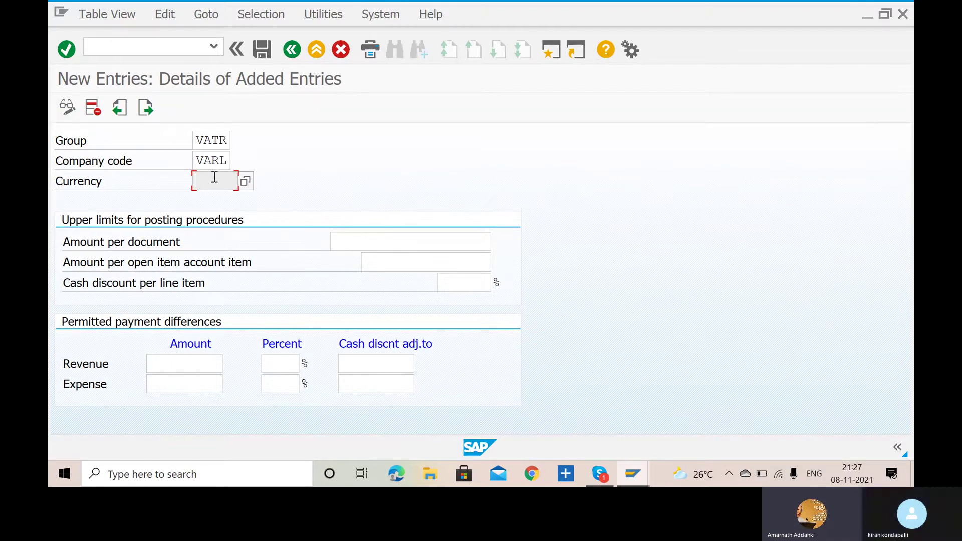
pyautogui.press('Return')
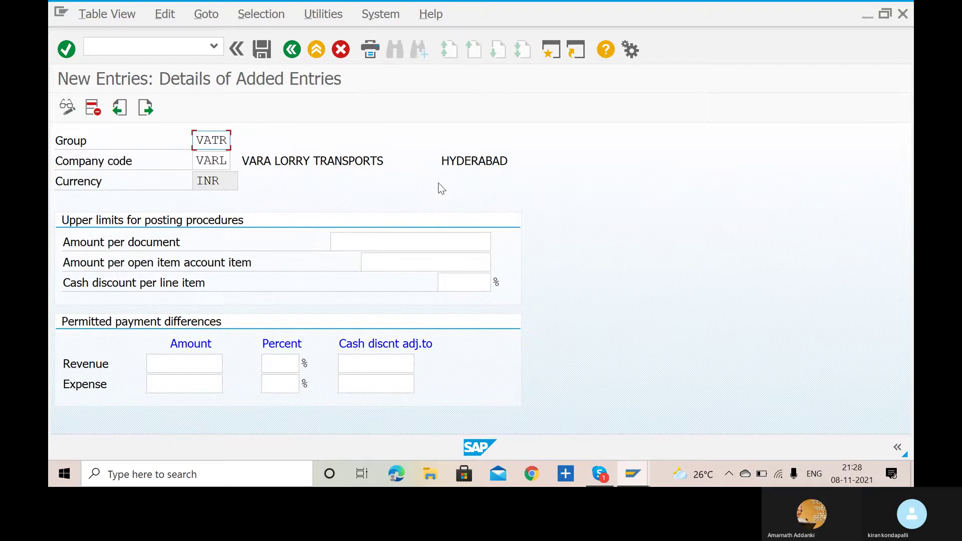
pyautogui.press('Return')
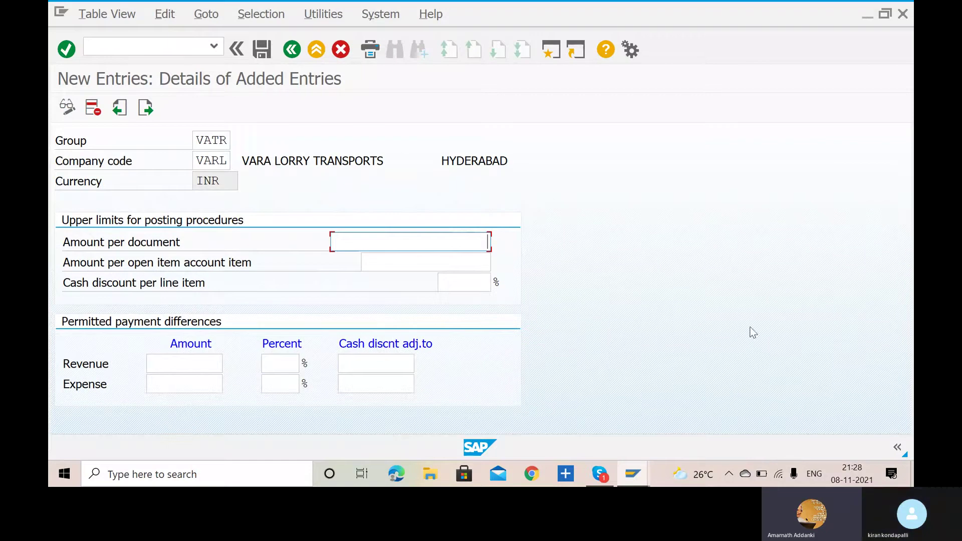
pyautogui.write('9999999999')
pyautogui.click(460, 258)
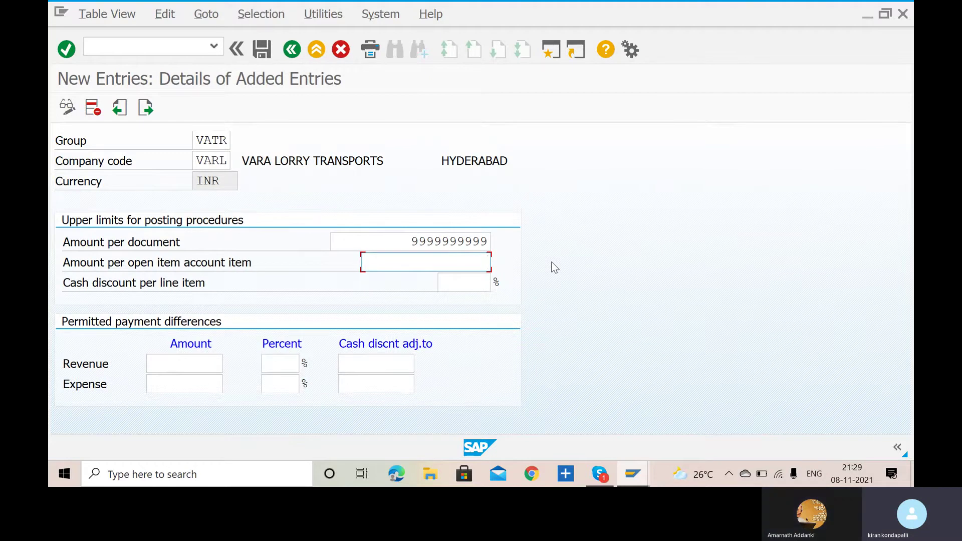
pyautogui.write('9999999999')
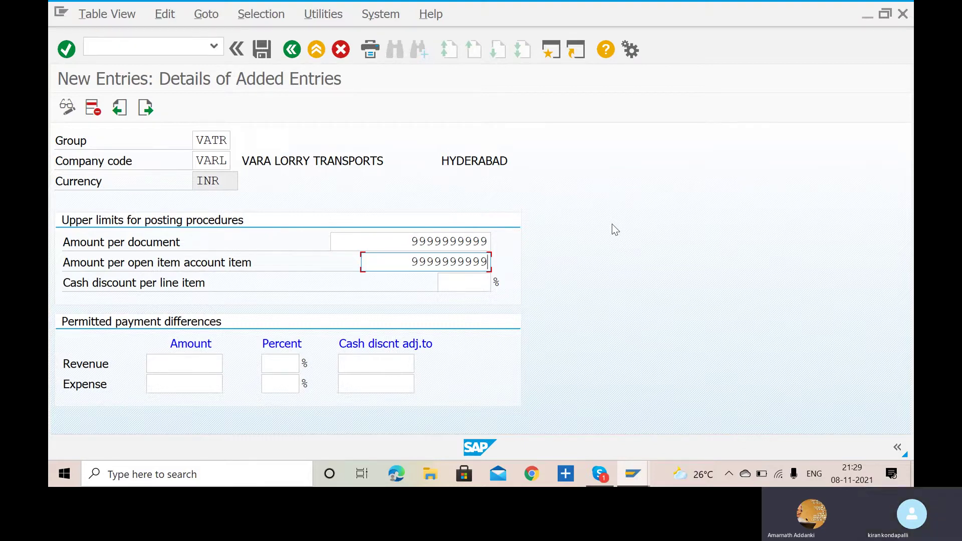
pyautogui.click(465, 282)
pyautogui.write('5')
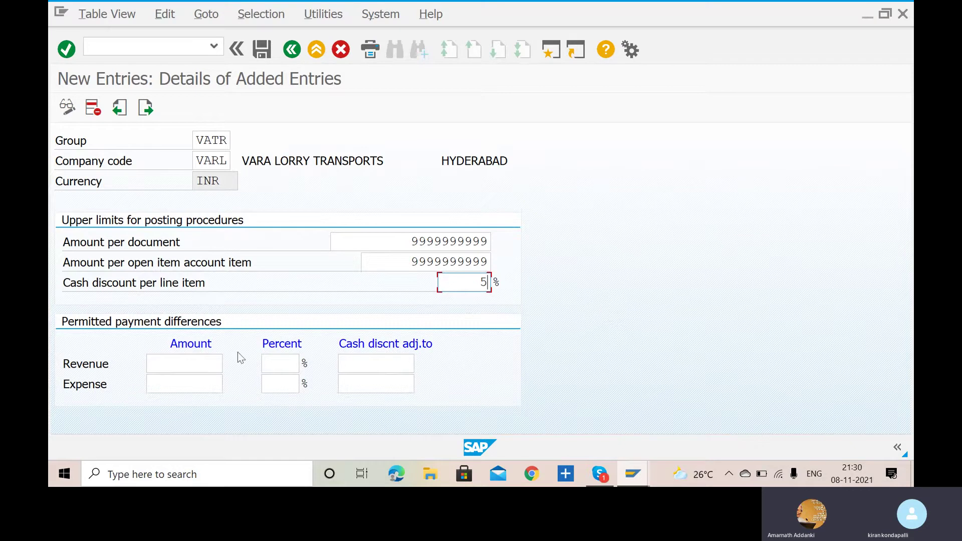
# - Set the permitted payment differences for revenue and expense to amount 100, 5 percent and cash discount adjustment 5 each
pyautogui.click(184, 364)
pyautogui.write('100')
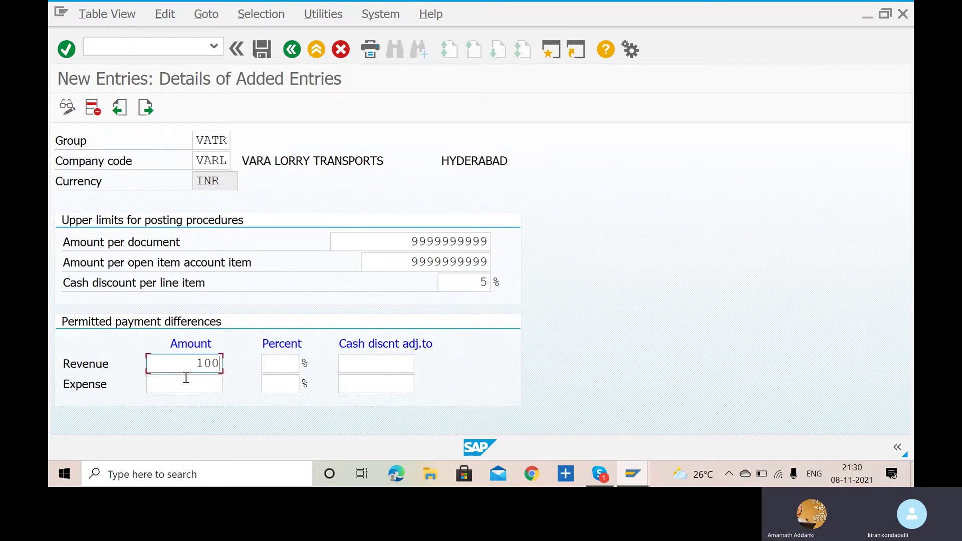
pyautogui.click(194, 385)
pyautogui.write('100')
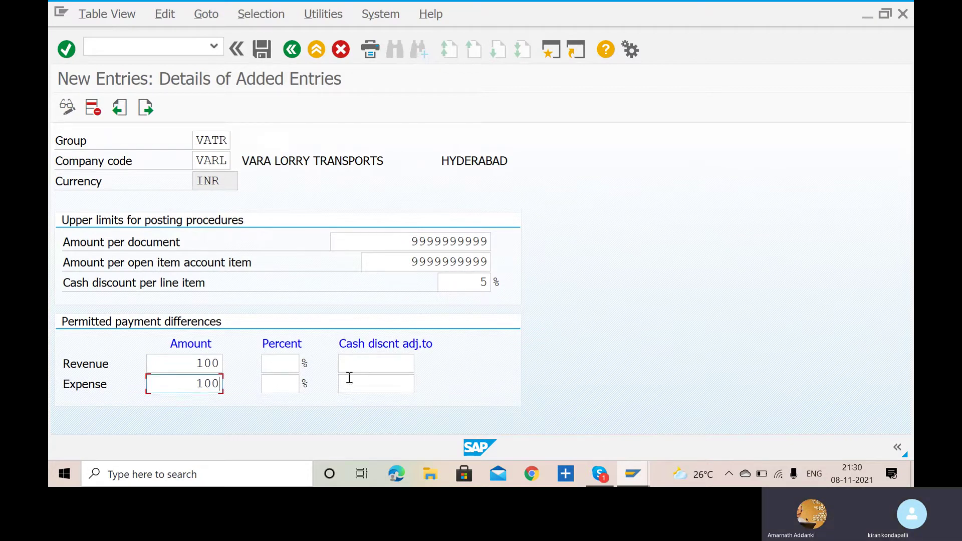
pyautogui.click(286, 370)
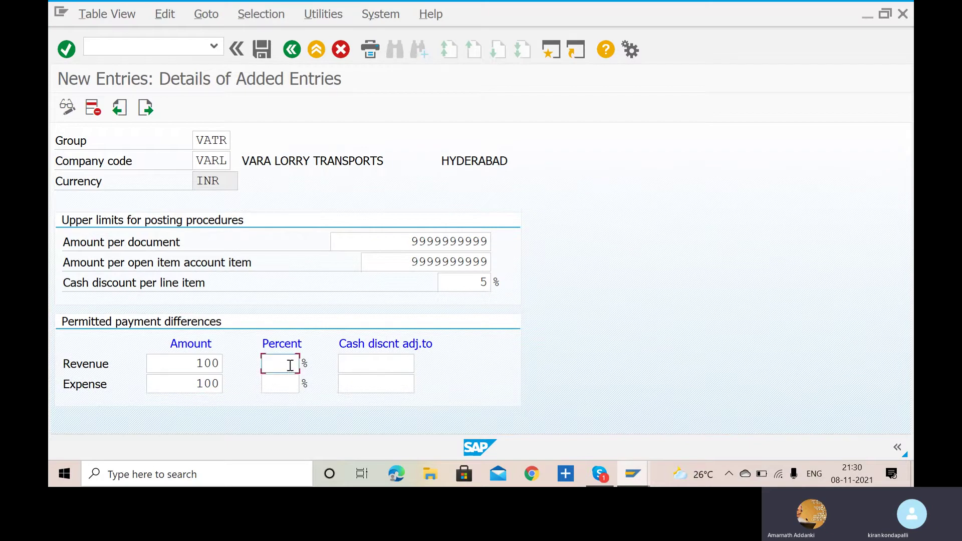
pyautogui.write('5')
pyautogui.click(290, 381)
pyautogui.write('5')
pyautogui.click(362, 368)
pyautogui.write('5')
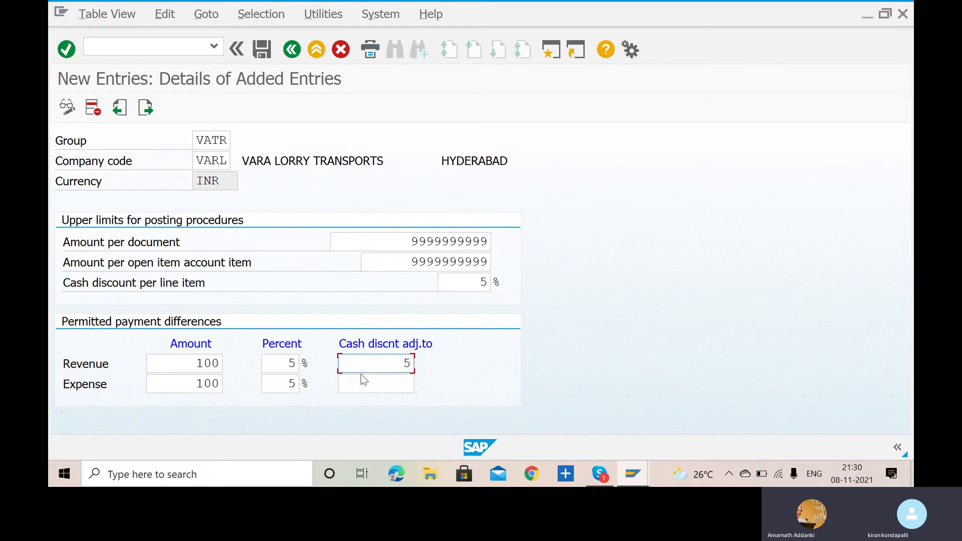
pyautogui.click(362, 379)
pyautogui.write('5')
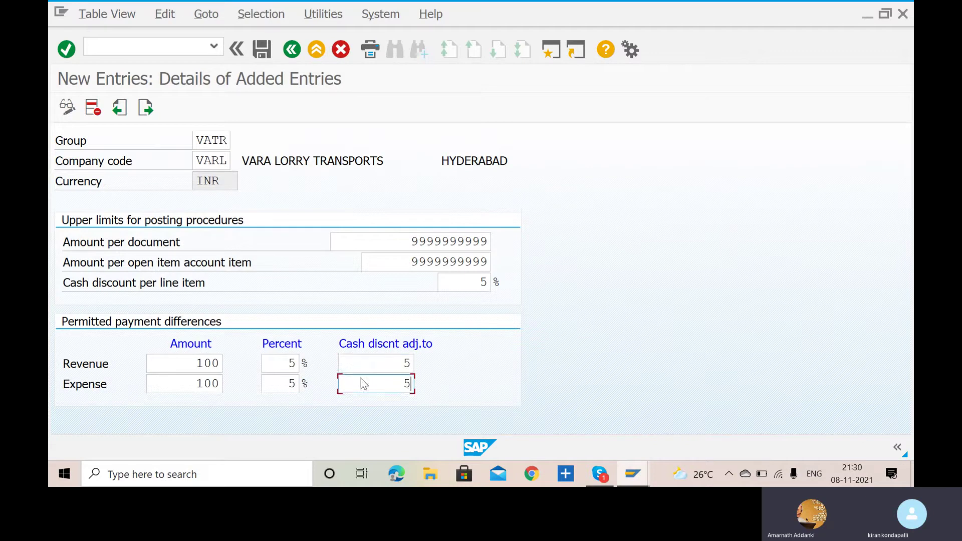
# - Validate and save tolerance group VATR, confirming customizing request DPKK900443
pyautogui.press('Return')
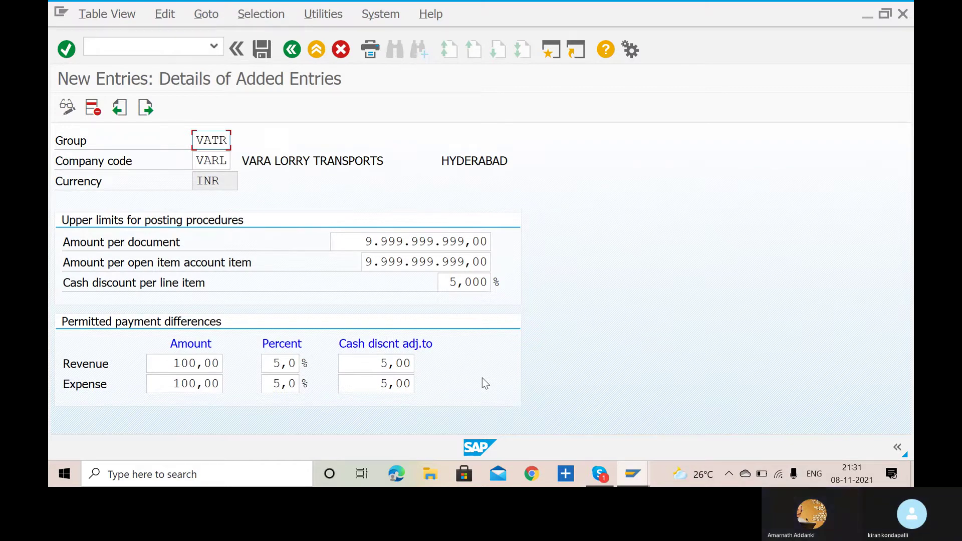
pyautogui.click(262, 56)
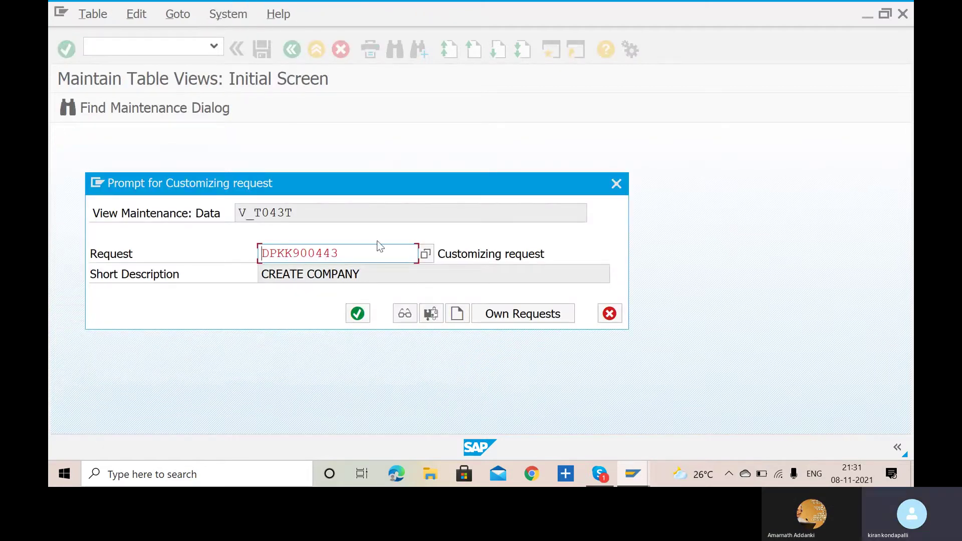
pyautogui.click(356, 314)
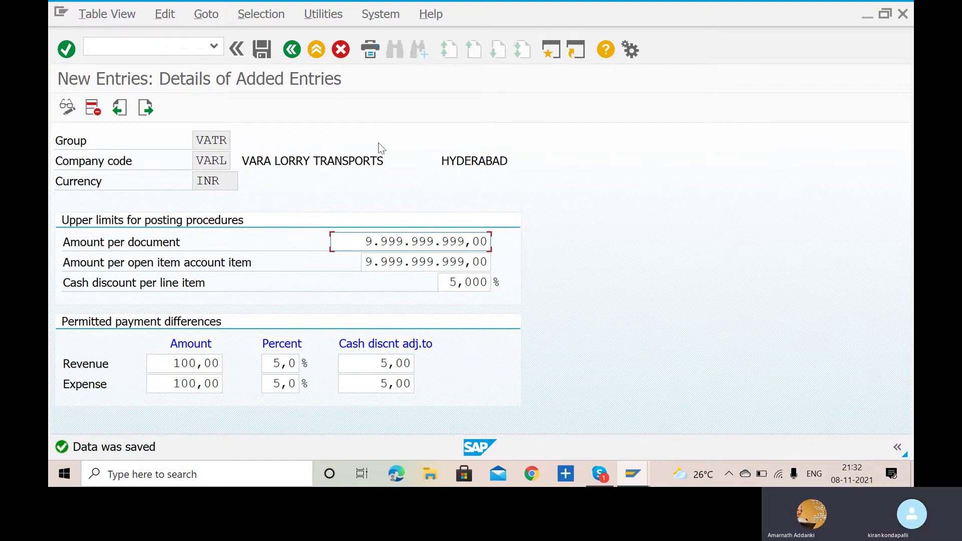
# - Switch to Skype and review the SAP FICO global settings list for the transaction codes following employee tolerance groups
pyautogui.moveTo(388, 164); pyautogui.dragTo(241, 156)
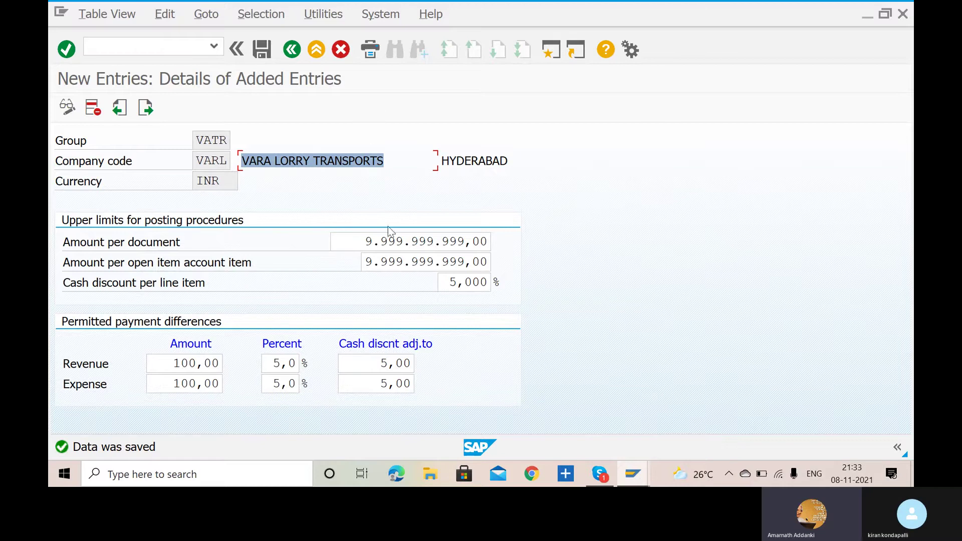
pyautogui.hotkey('alt', 'Tab')
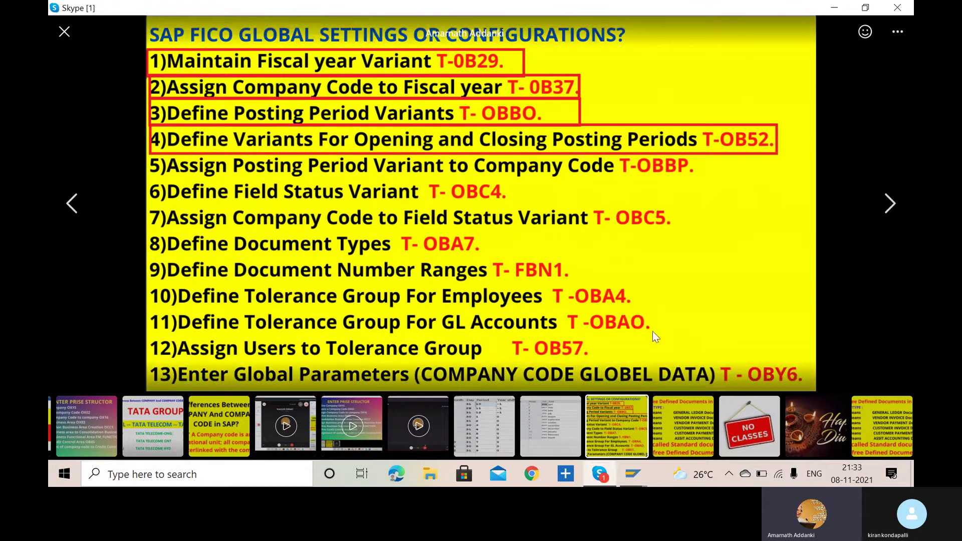
pyautogui.press('Right')
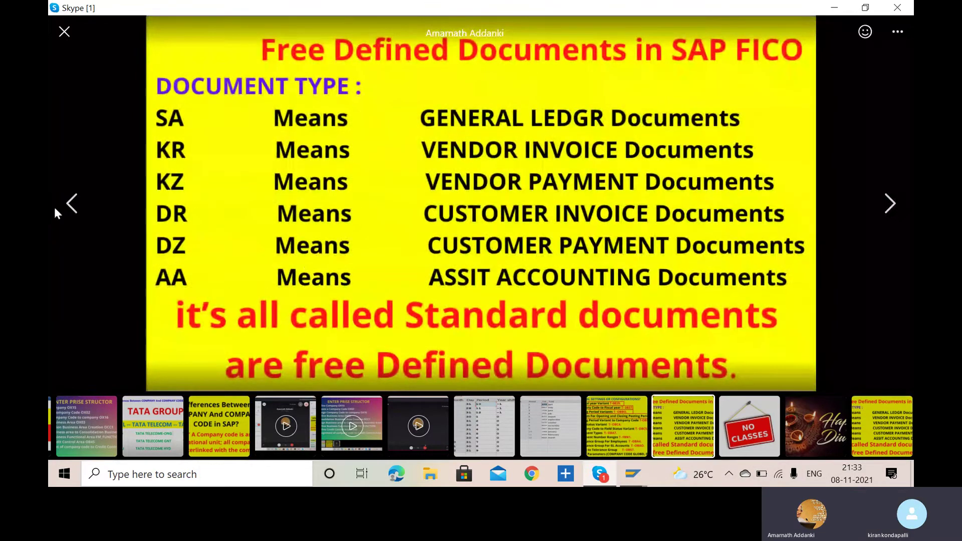
pyautogui.click(71, 206)
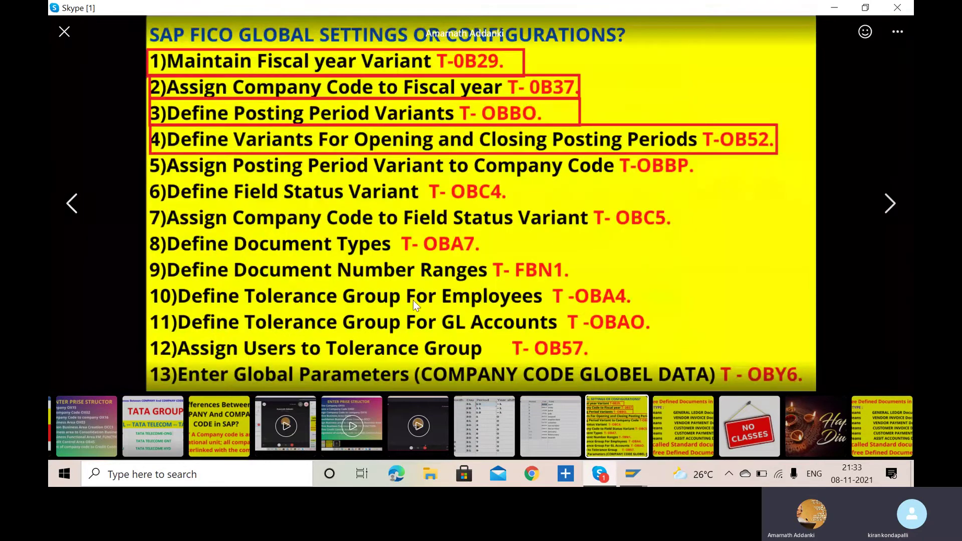
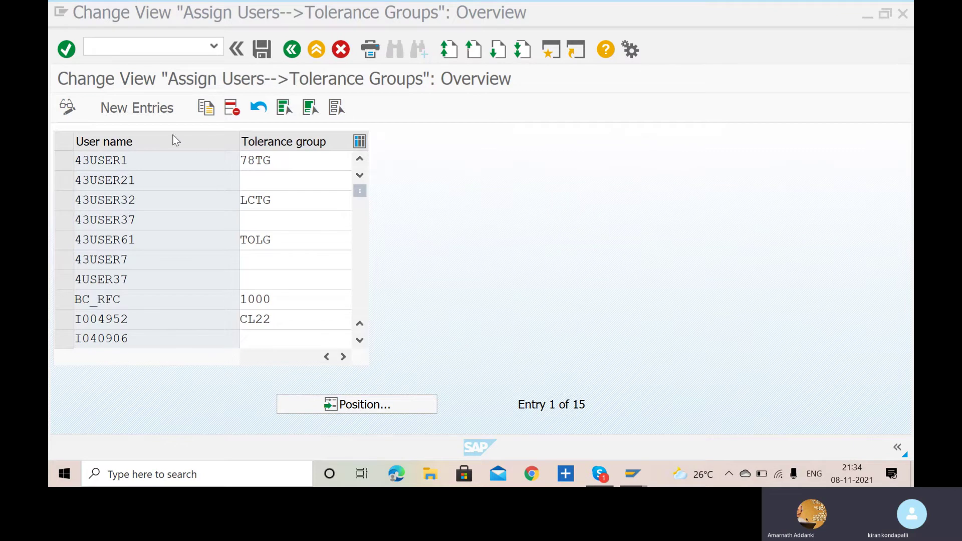
# - Begin a new user-to-tolerance-group entry with user name 43USER, then log off and discard the unsaved data
pyautogui.click(152, 115)
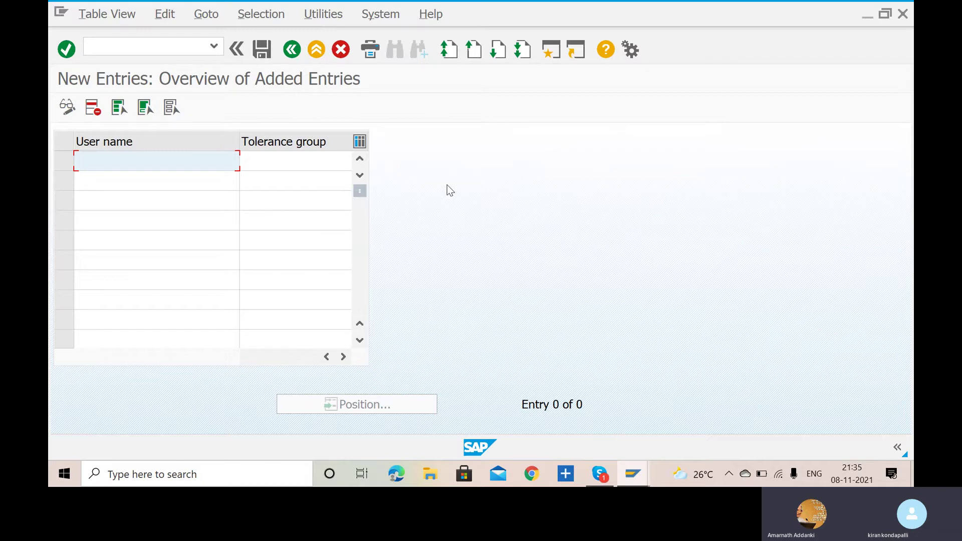
pyautogui.write('43USER')
pyautogui.click(381, 14)
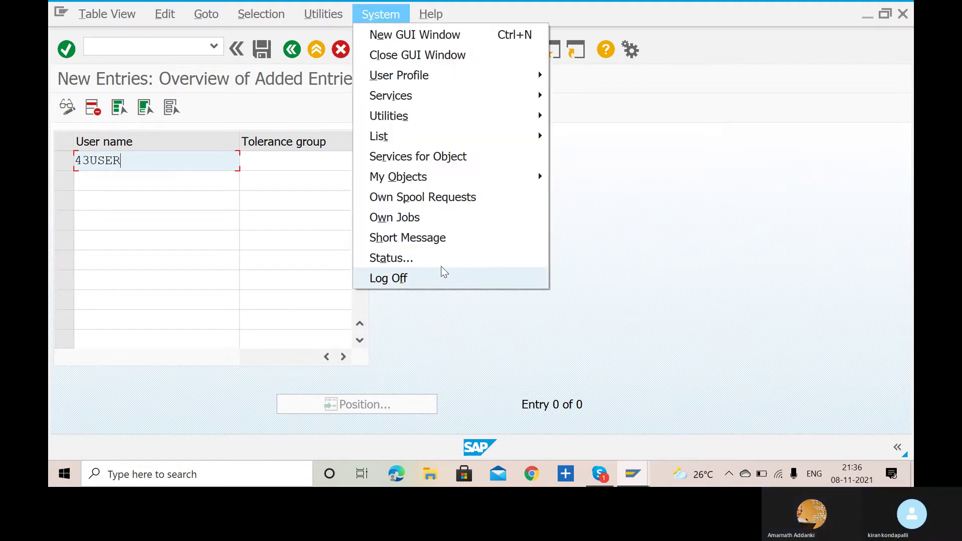
pyautogui.click(410, 279)
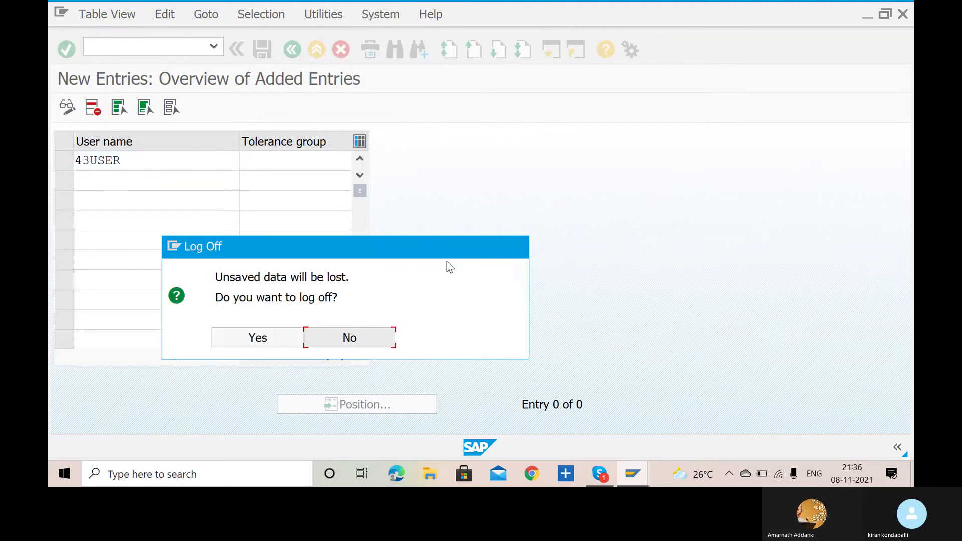
pyautogui.click(272, 338)
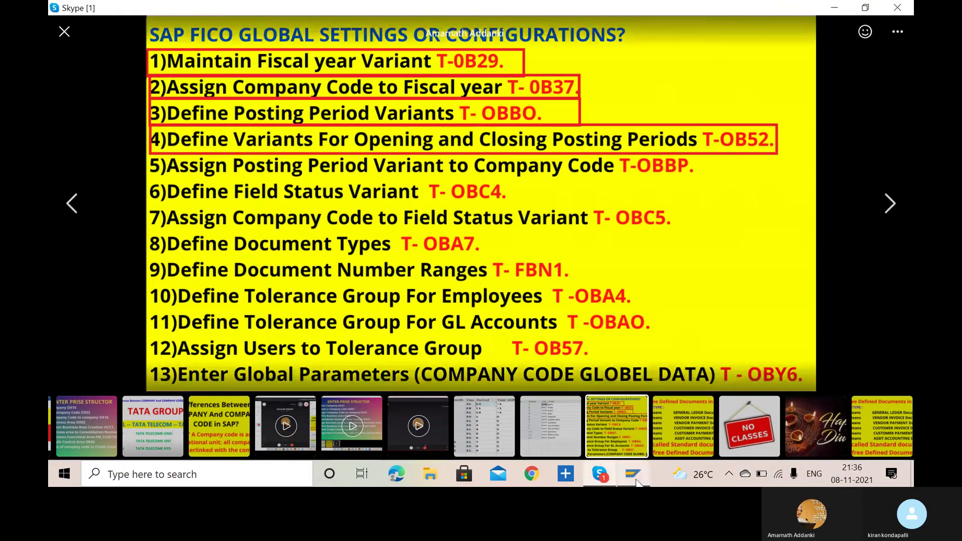
# - Switch to SAP Logon, enlarge it to full screen and open the logon screen of the FICO connection
pyautogui.click(634, 476)
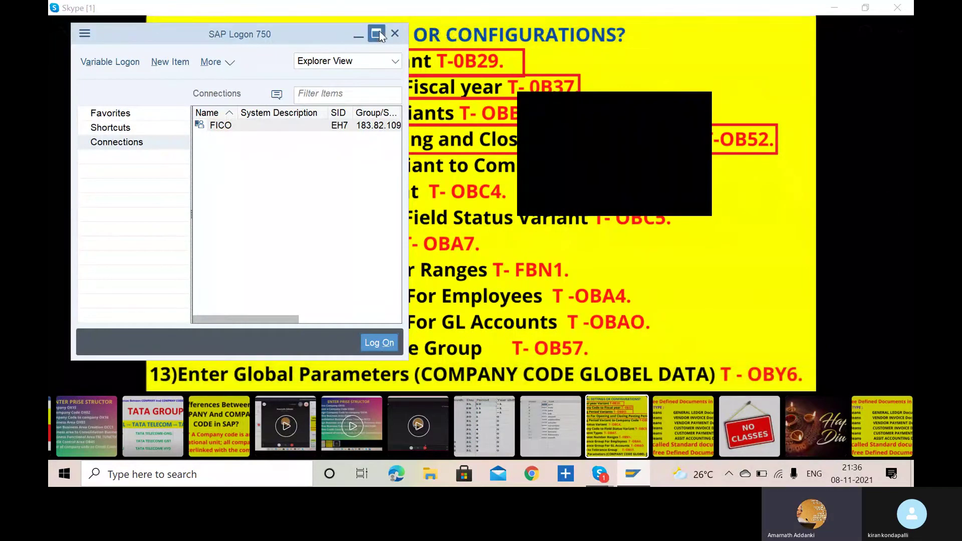
pyautogui.click(377, 33)
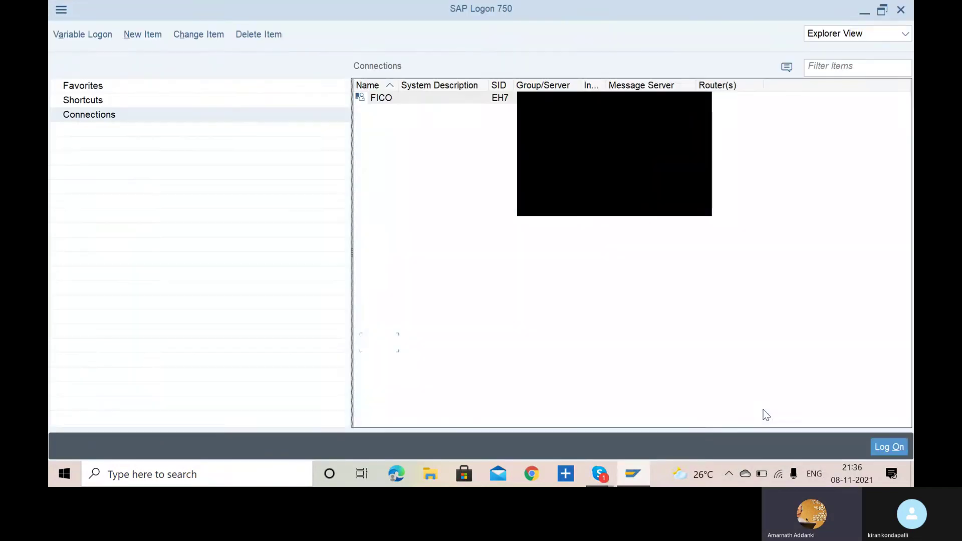
pyautogui.click(889, 446)
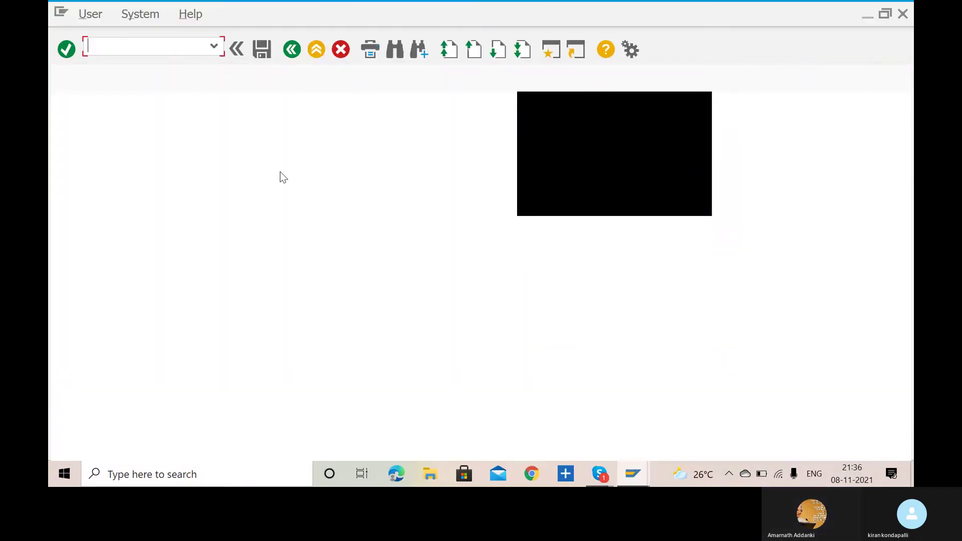
# - Try to log on to client 800 with user 43user38 and the account password
pyautogui.write('43user38')
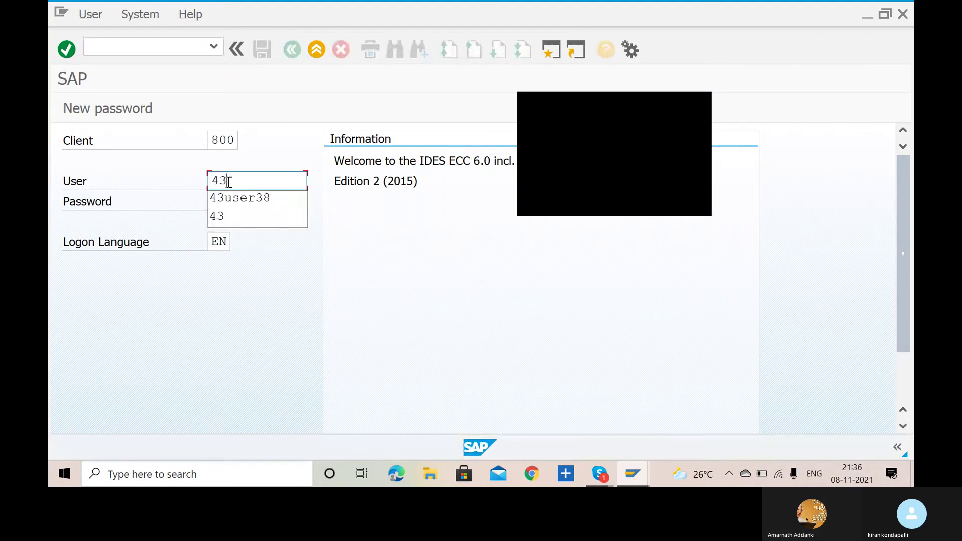
pyautogui.click(258, 203)
pyautogui.doubleClick(281, 184)
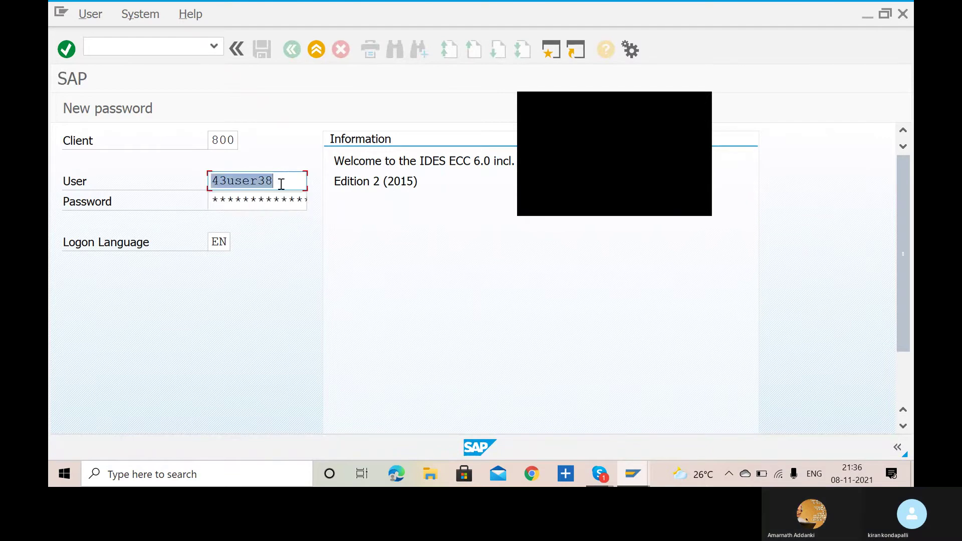
pyautogui.click(281, 185)
pyautogui.click(279, 198)
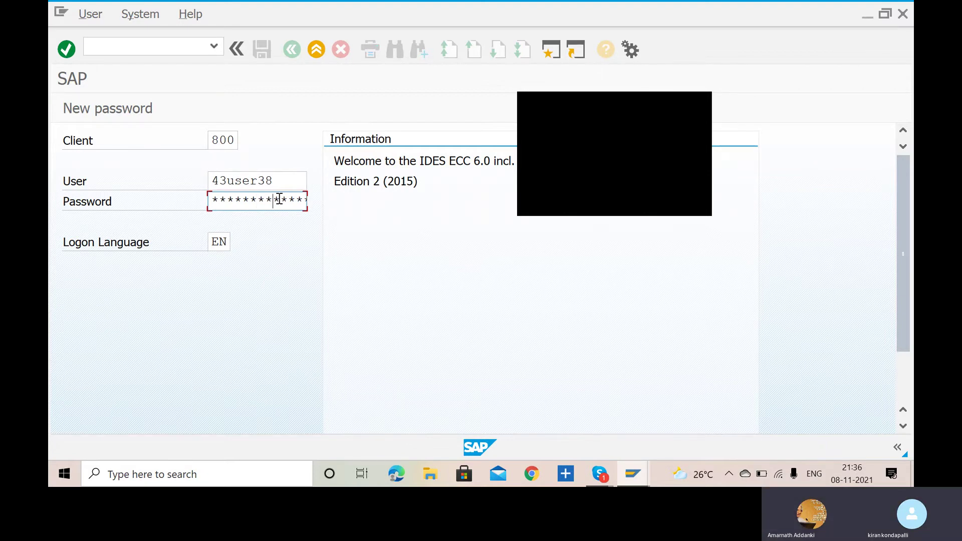
pyautogui.press('Return')
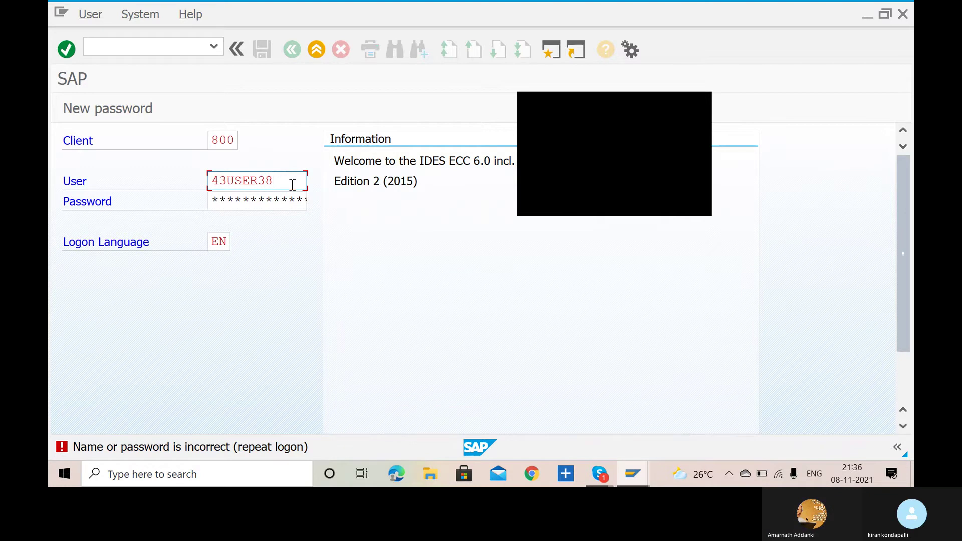
# - Log on with user 43user38 entered again and the account password retyped, acknowledging the information dialog
pyautogui.press('BackSpace')
pyautogui.press('BackSpace')
pyautogui.press('BackSpace')
pyautogui.press('BackSpace')
pyautogui.press('BackSpace')
pyautogui.press('BackSpace')
pyautogui.press('BackSpace')
pyautogui.press('BackSpace')
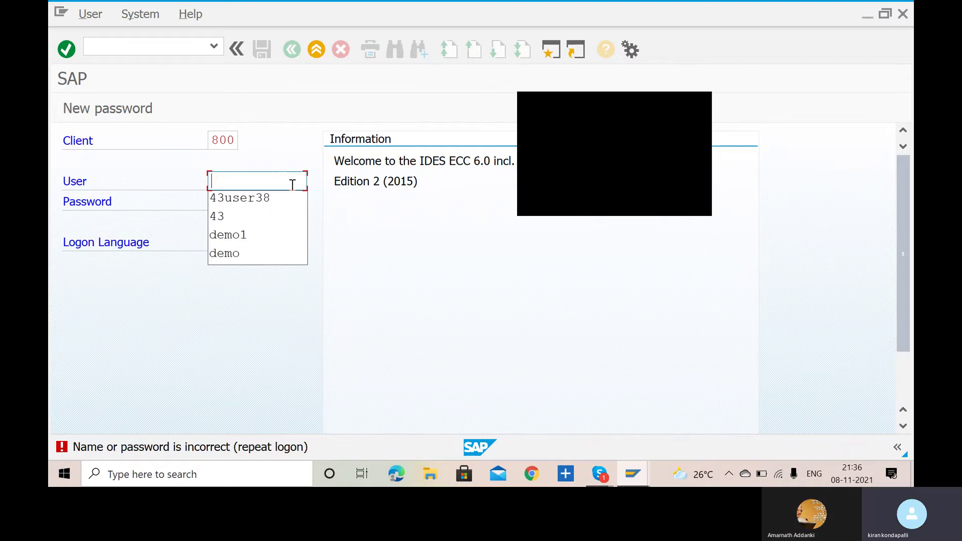
pyautogui.write('43')
pyautogui.click(293, 199)
pyautogui.click(283, 198)
pyautogui.press('capslock')
pyautogui.write('****')
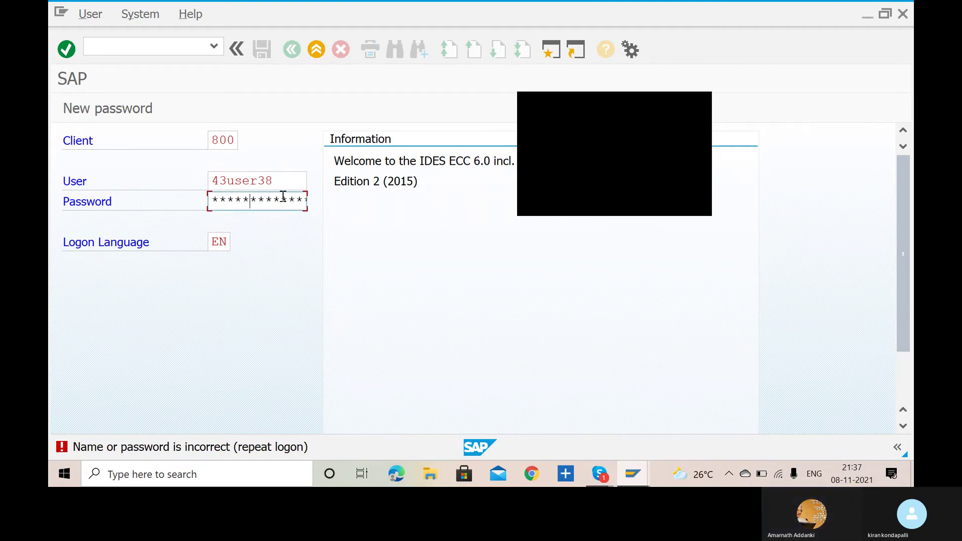
pyautogui.press('Return')
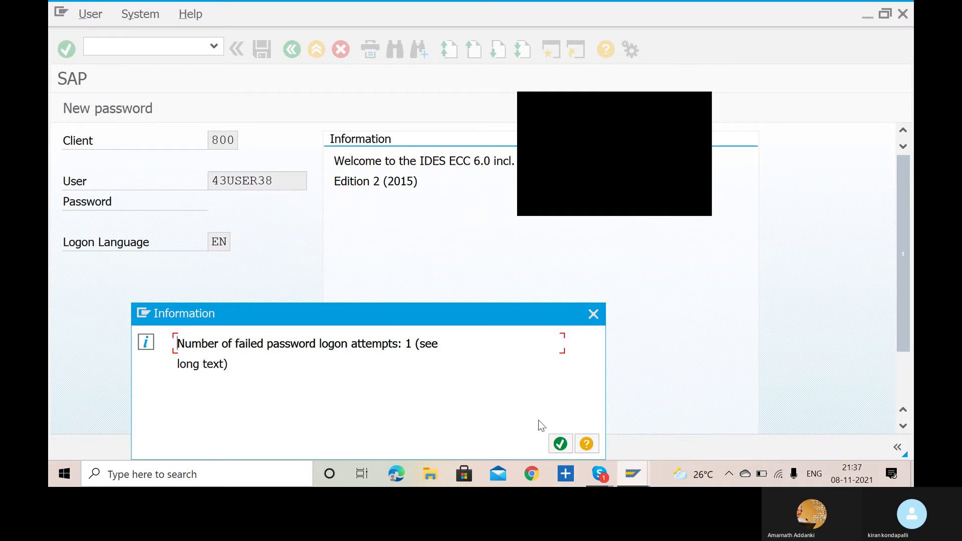
pyautogui.click(562, 451)
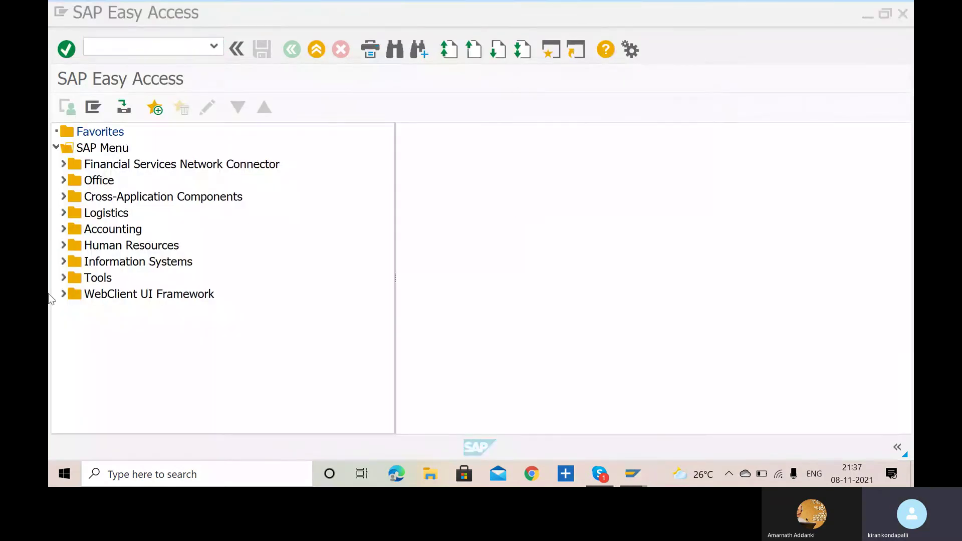
# - Look up the user assignment code in the Skype settings list and run transaction OB57 in SAP
pyautogui.hotkey('alt', 'Tab')
pyautogui.hotkey('alt', 'Tab')
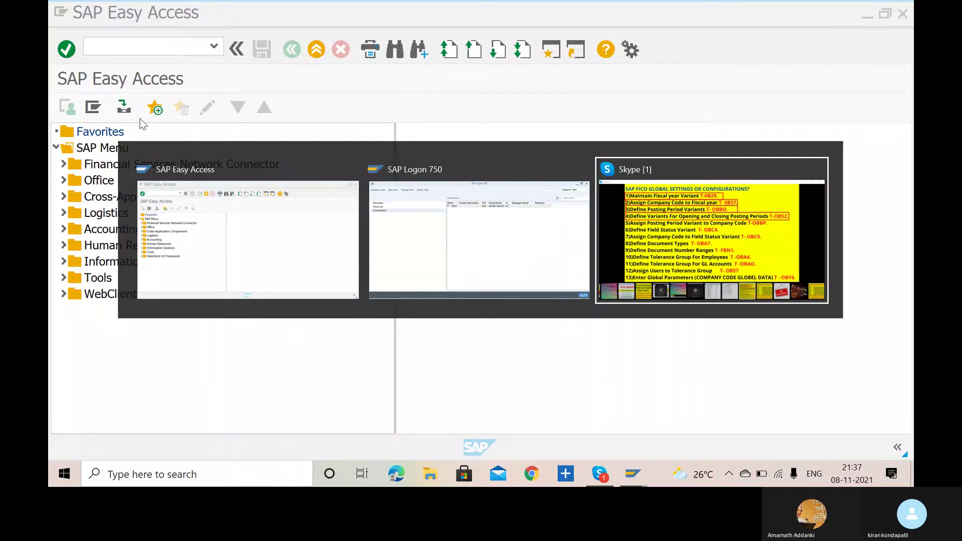
pyautogui.hotkey('alt', 'Tab')
pyautogui.write('ob')
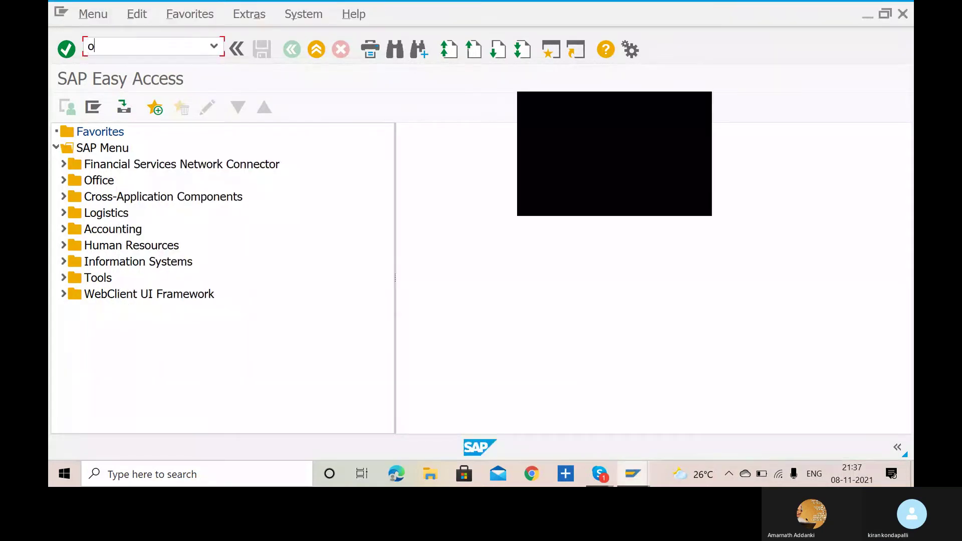
pyautogui.write('57')
pyautogui.press('Return')
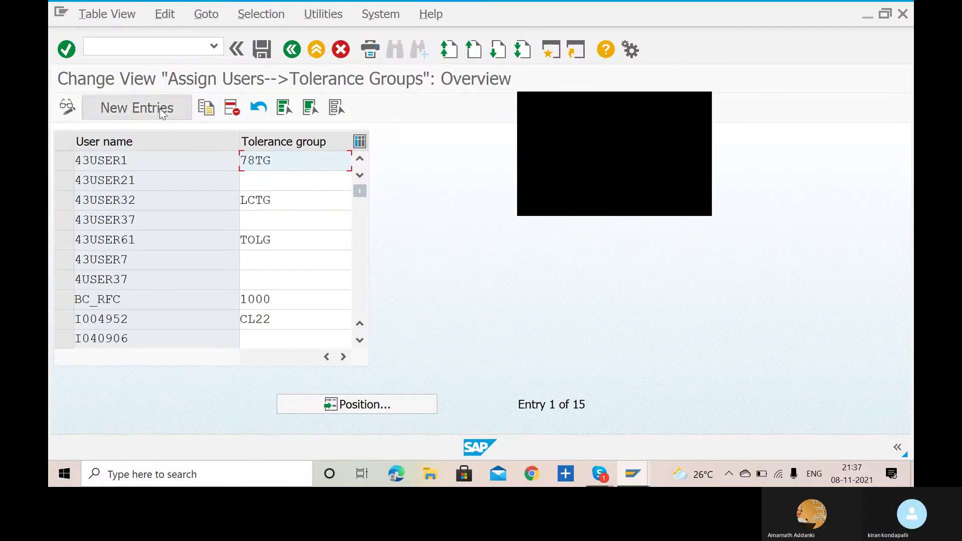
# - Create a new entry assigning user 43user38 to tolerance group VATR of company code VARL
pyautogui.click(161, 109)
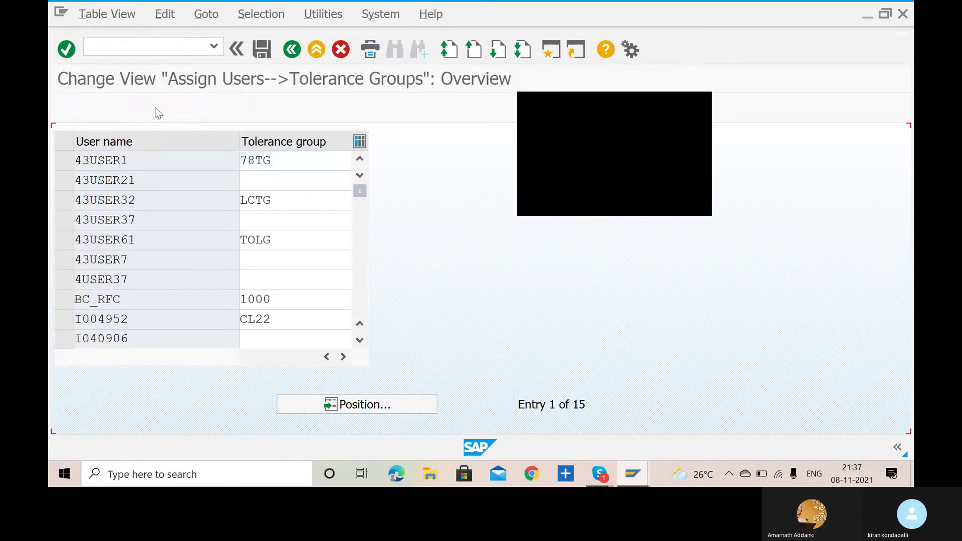
pyautogui.write('43user38')
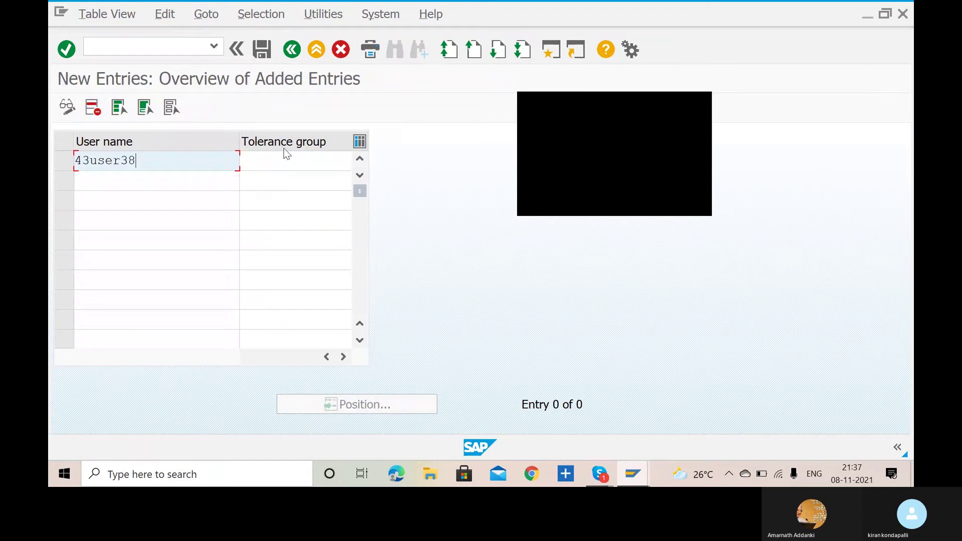
pyautogui.click(295, 158)
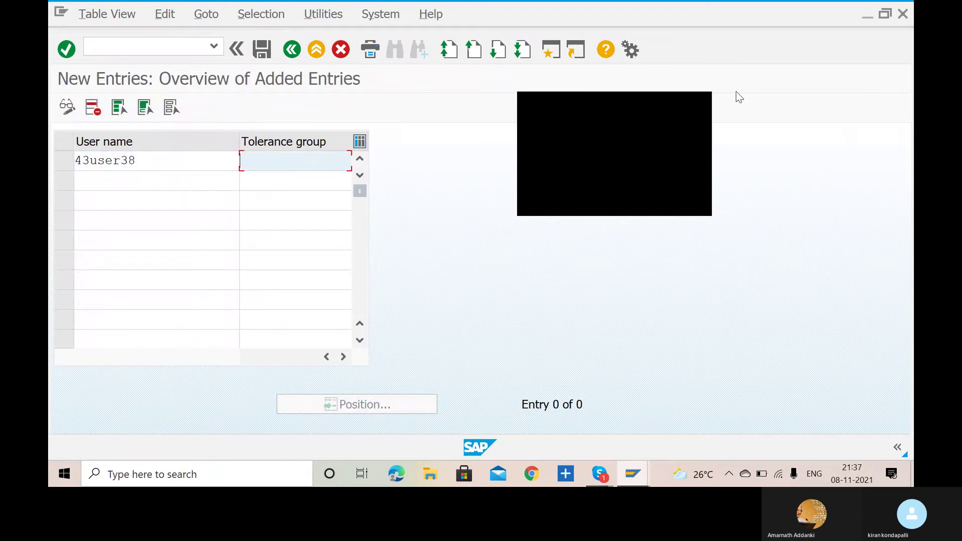
pyautogui.click(702, 105)
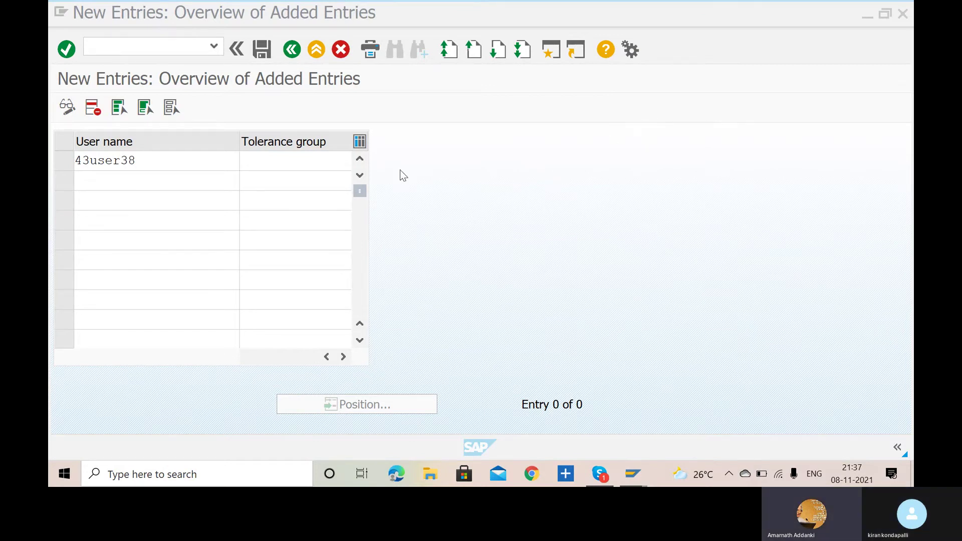
pyautogui.click(299, 158)
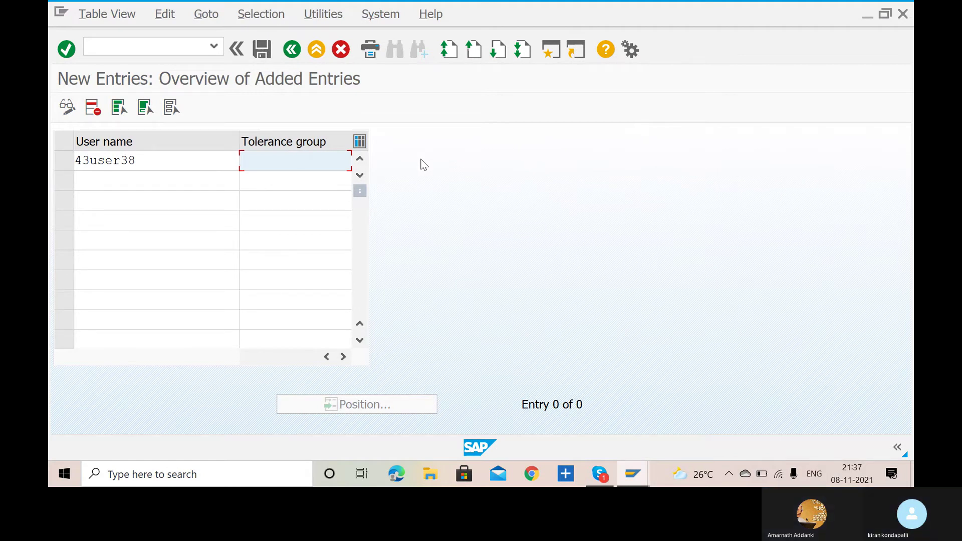
pyautogui.write('va')
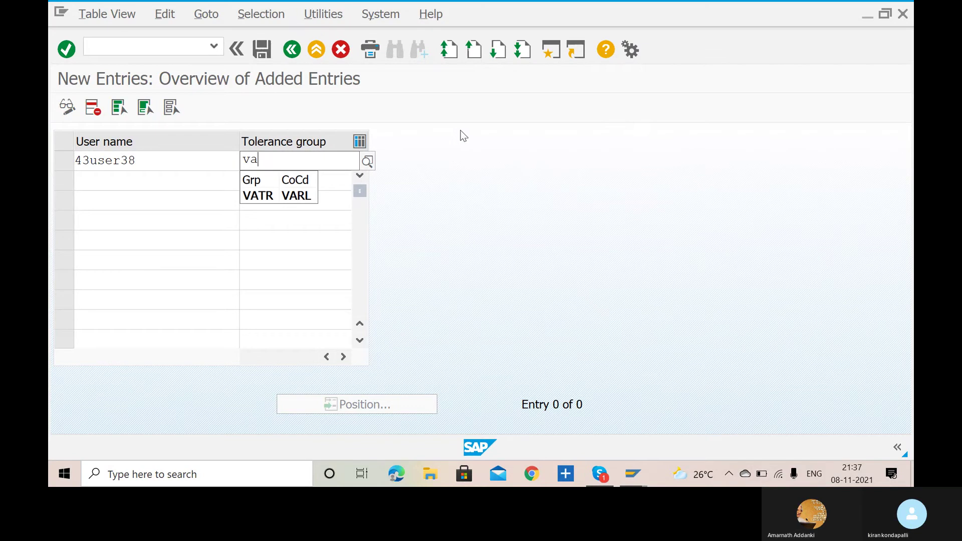
pyautogui.write('t')
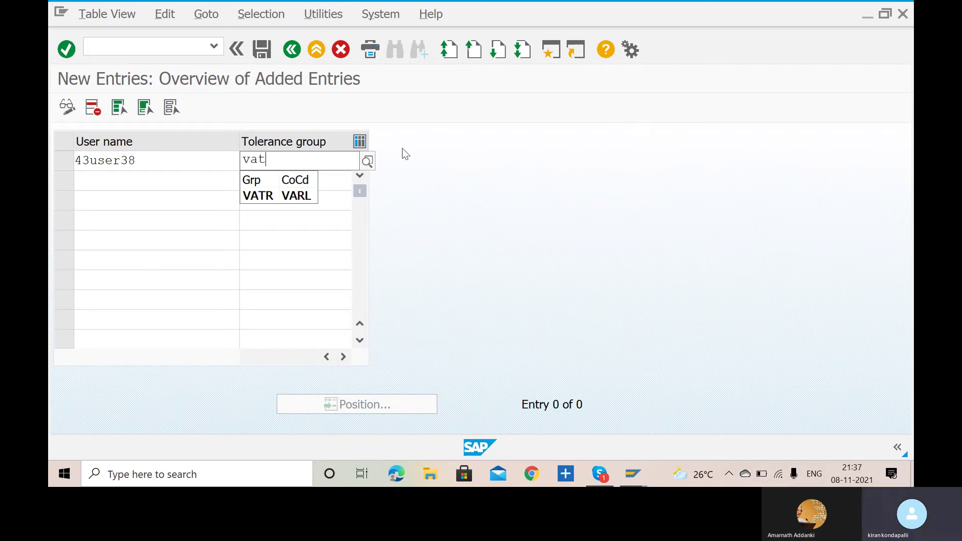
pyautogui.click(273, 197)
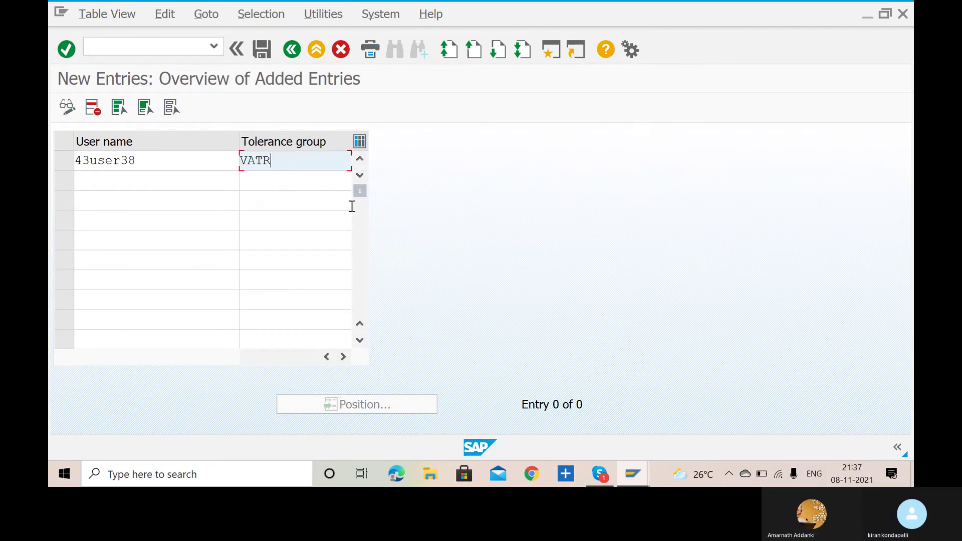
pyautogui.click(322, 163)
pyautogui.press('BackSpace')
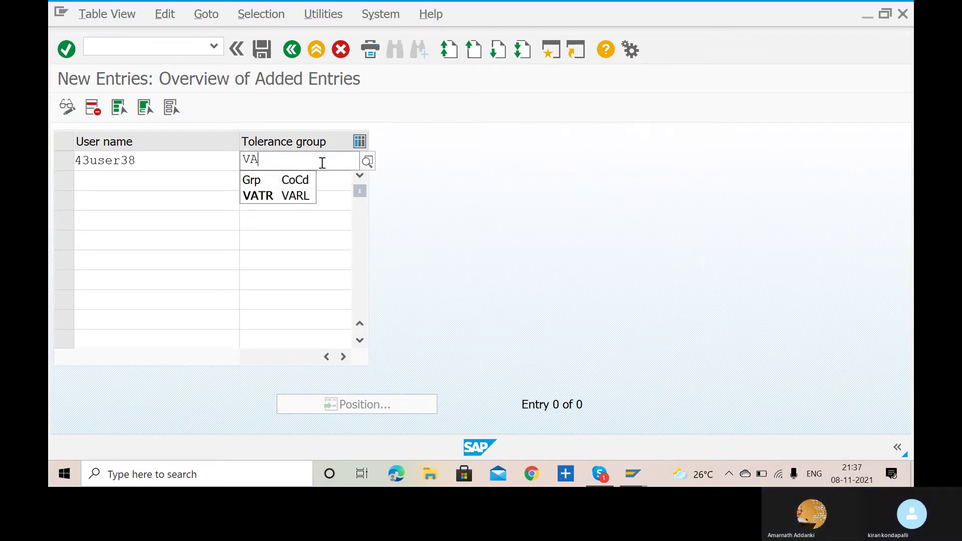
pyautogui.click(270, 199)
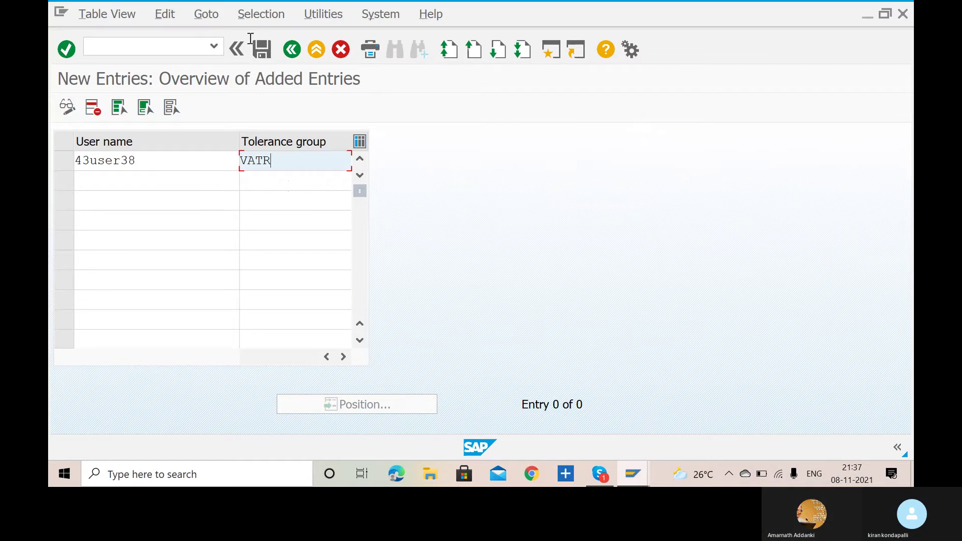
# - Save the user assignment, confirm the customizing request and switch back to the settings list in Skype
pyautogui.click(267, 52)
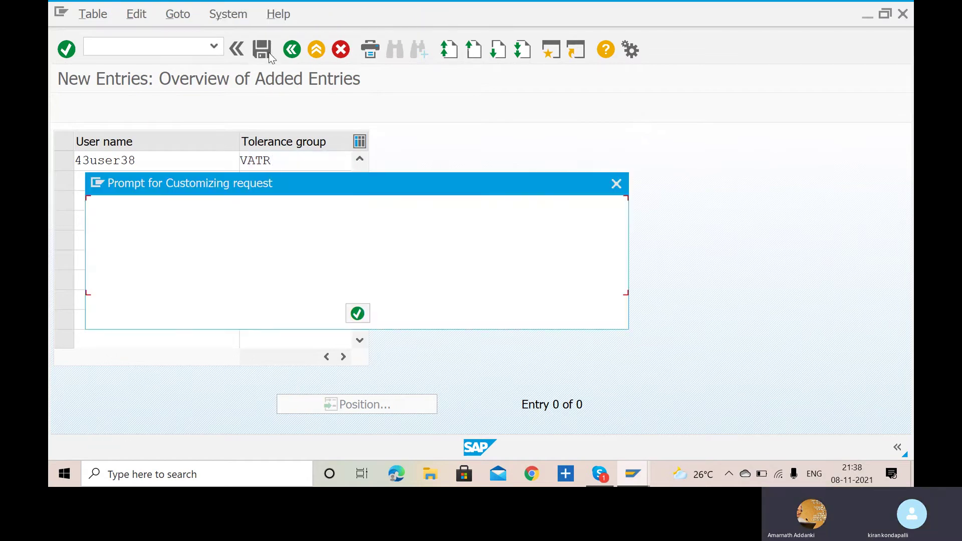
pyautogui.click(357, 314)
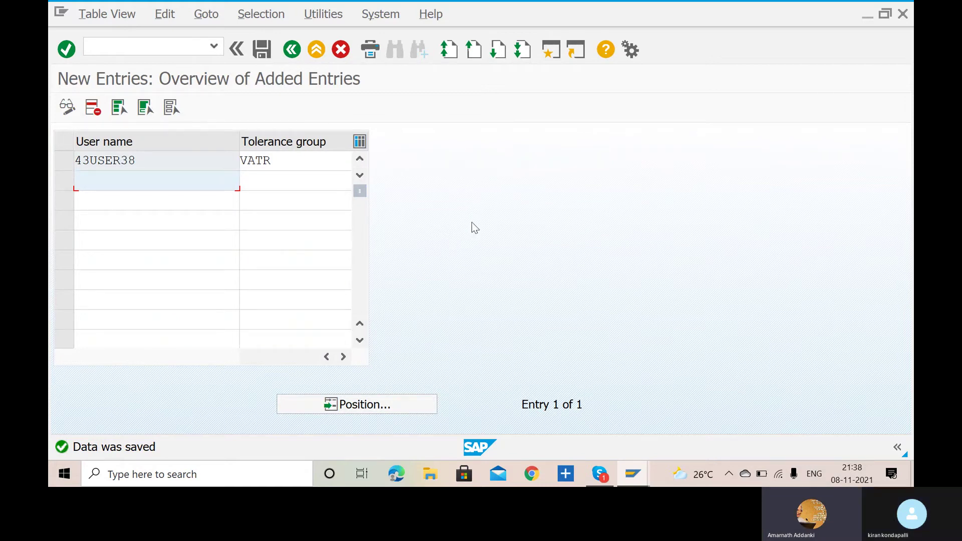
pyautogui.hotkey('alt', 'Tab')
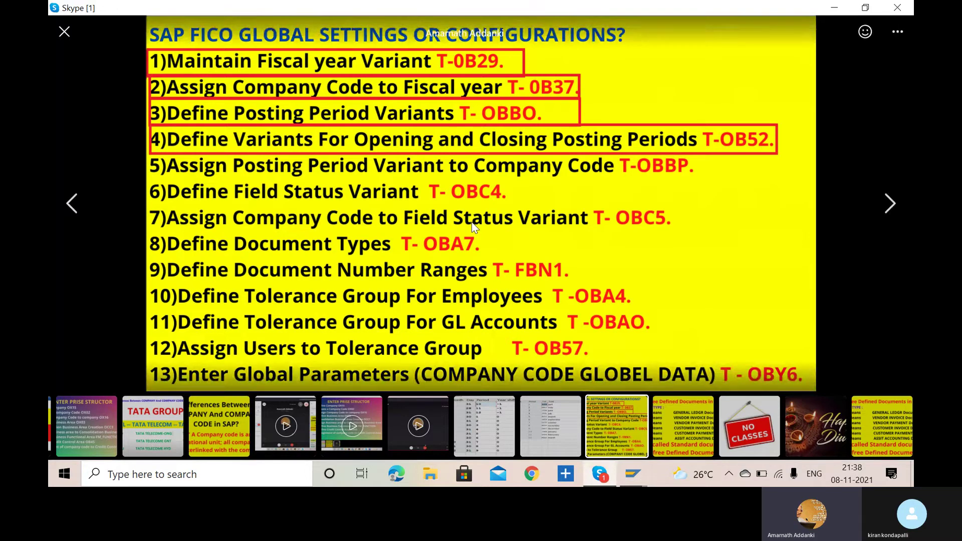